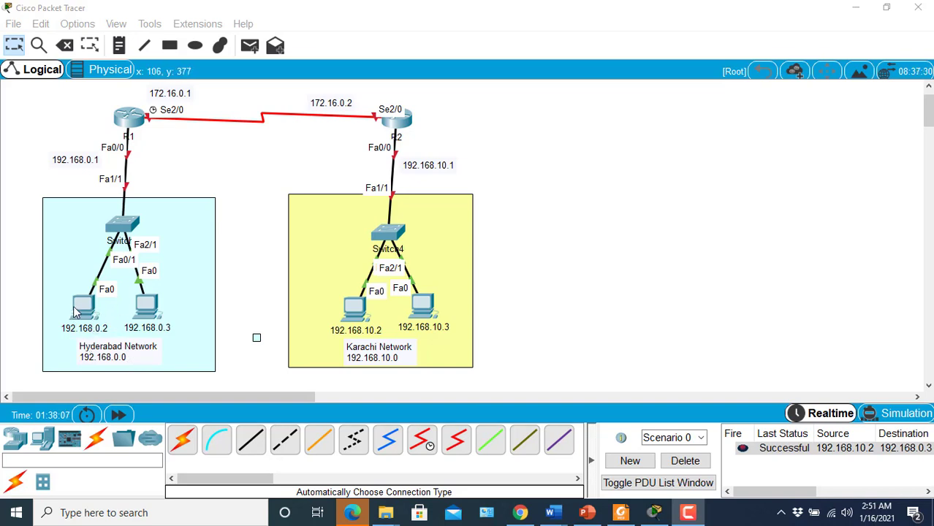
- Give the first Hyderabad PC, labelled 192.168.0.2, the static IP address 192.168.0.2 with subnet mask 255.255.255.0
left_click(152, 308)
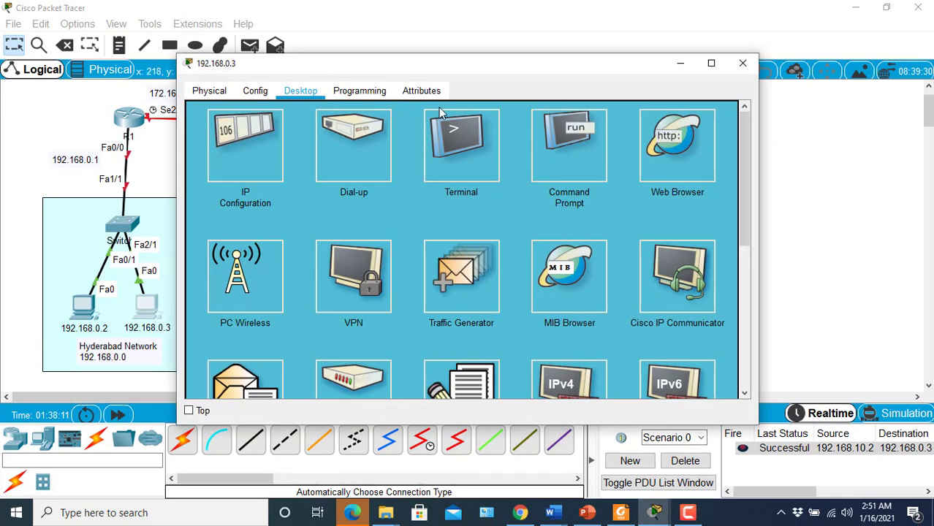
left_click(743, 63)
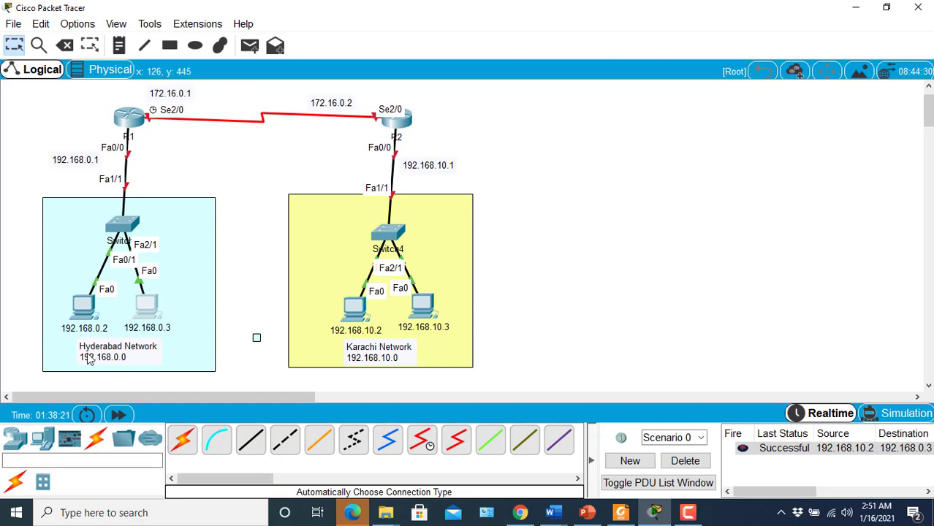
left_click(84, 317)
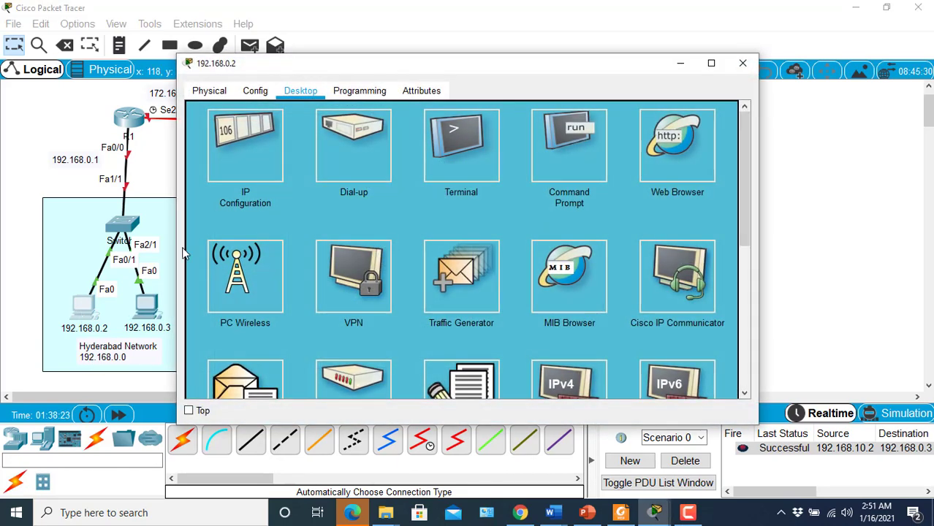
left_click(277, 146)
left_click(497, 131)
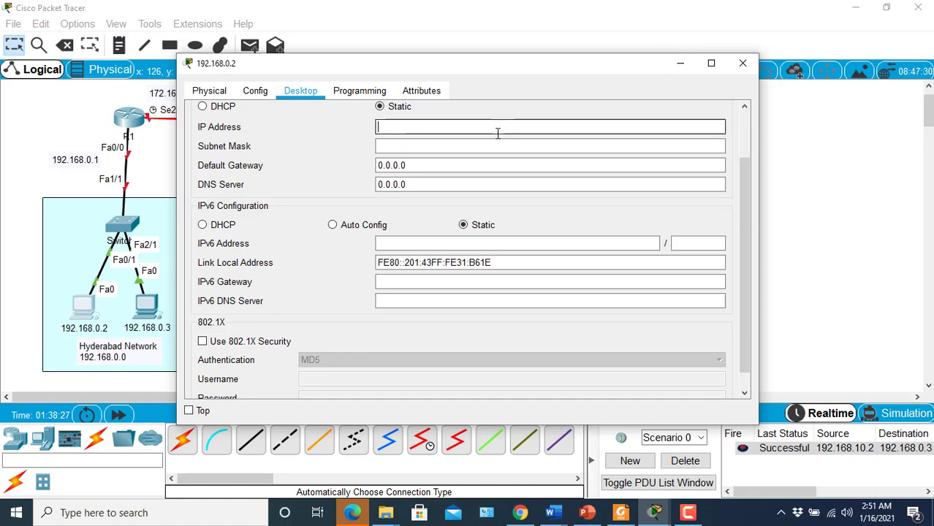
type("192.1")
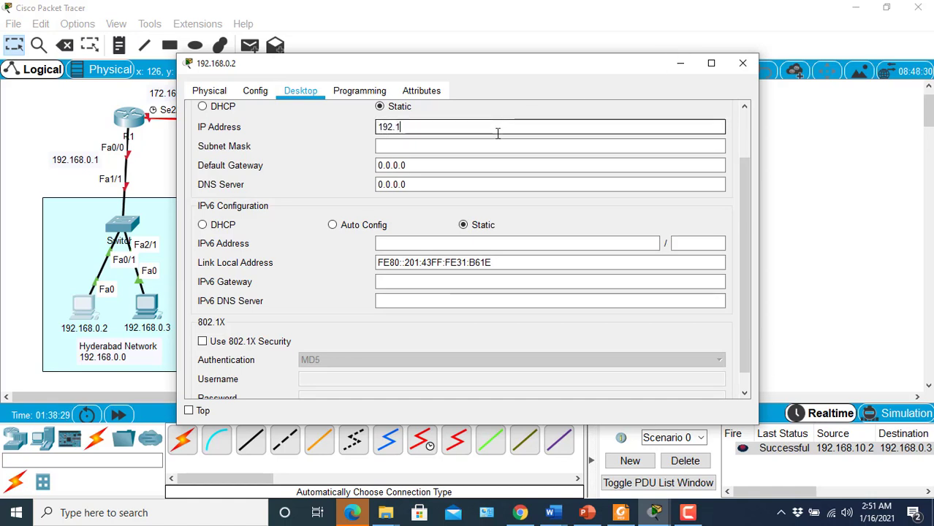
type("68.0.2")
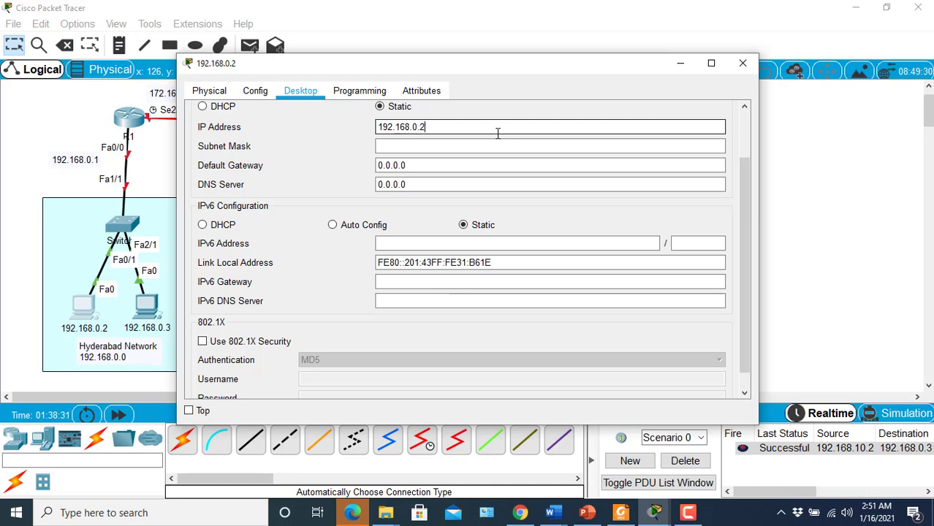
key("Tab")
key("Tab")
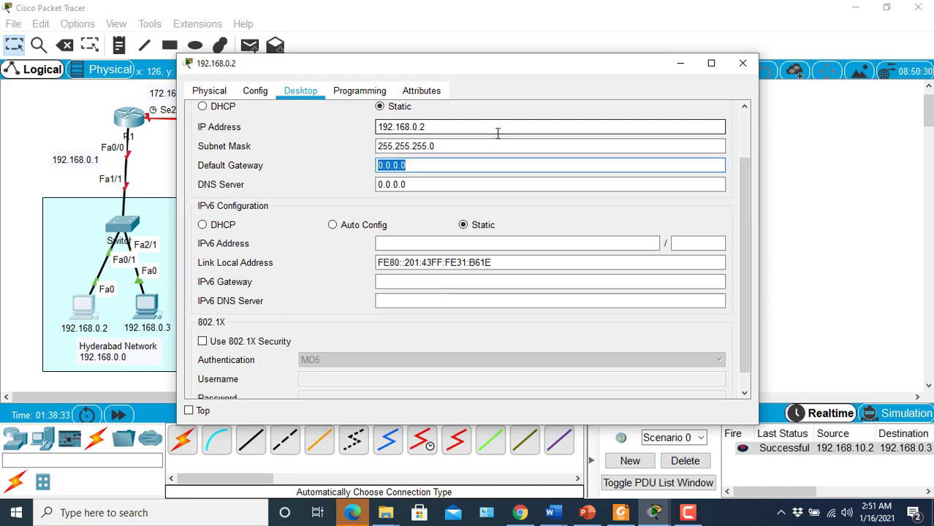
- Set the first Hyderabad PC's default gateway to 192.168.0.1 and close its configuration
type("192")
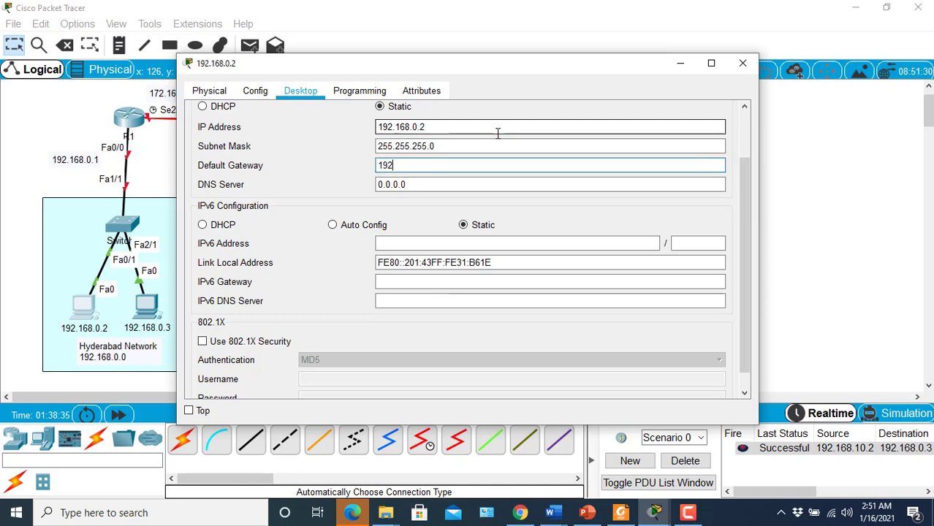
type(".168.0.1")
key("ctrl+a")
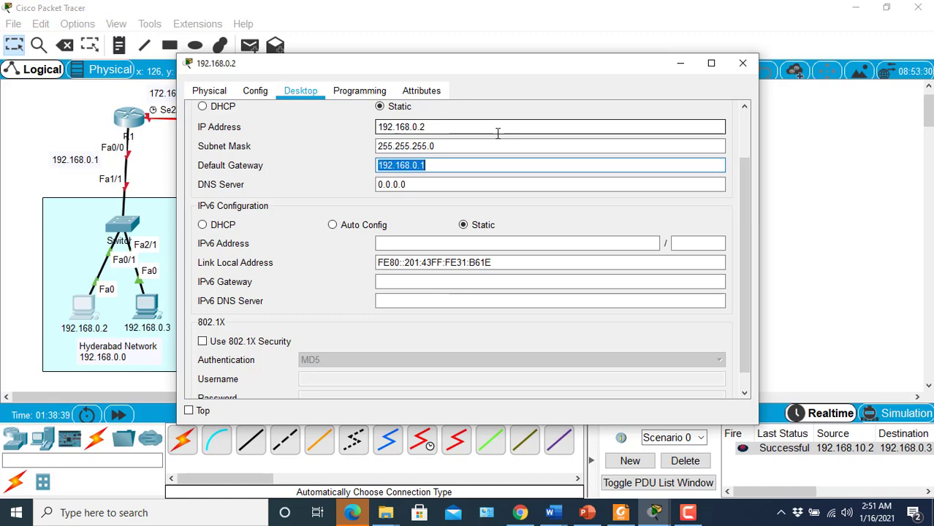
left_click(743, 63)
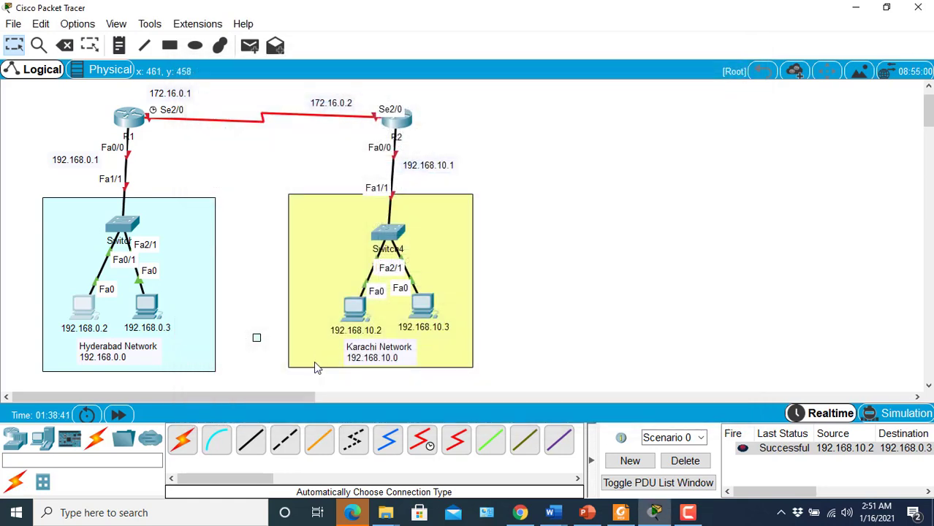
- Configure the second Hyderabad PC with IP address 192.168.0.3, subnet mask 255.255.255.0 and default gateway 192.168.0.1
left_click(149, 313)
left_click(251, 156)
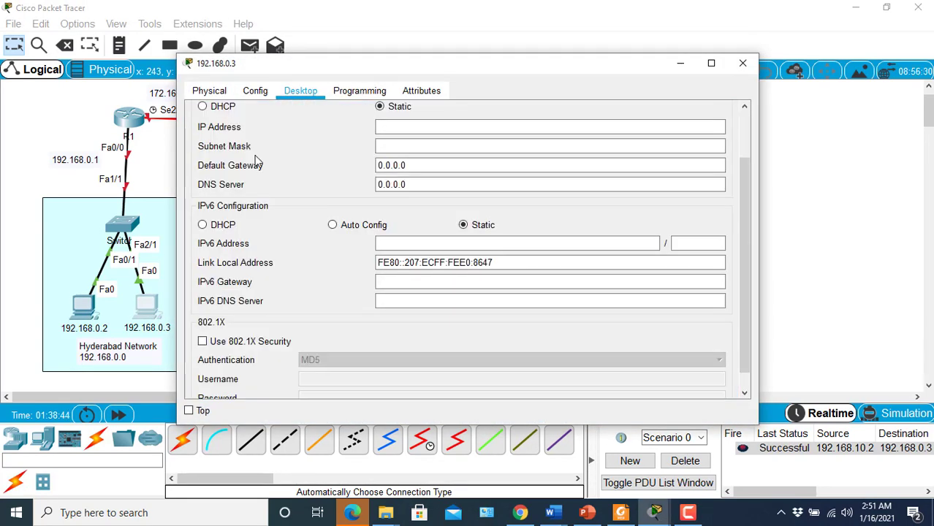
left_click(383, 127)
type("192.168.0.")
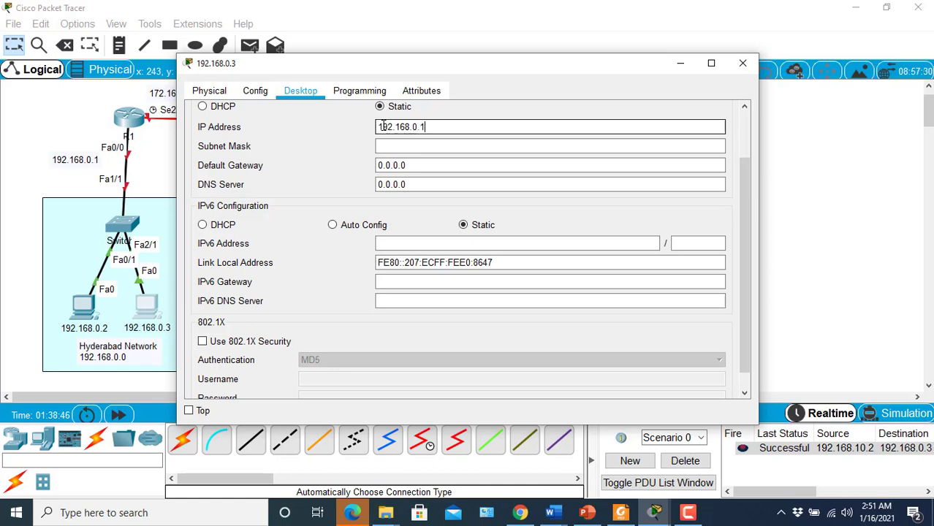
type("3")
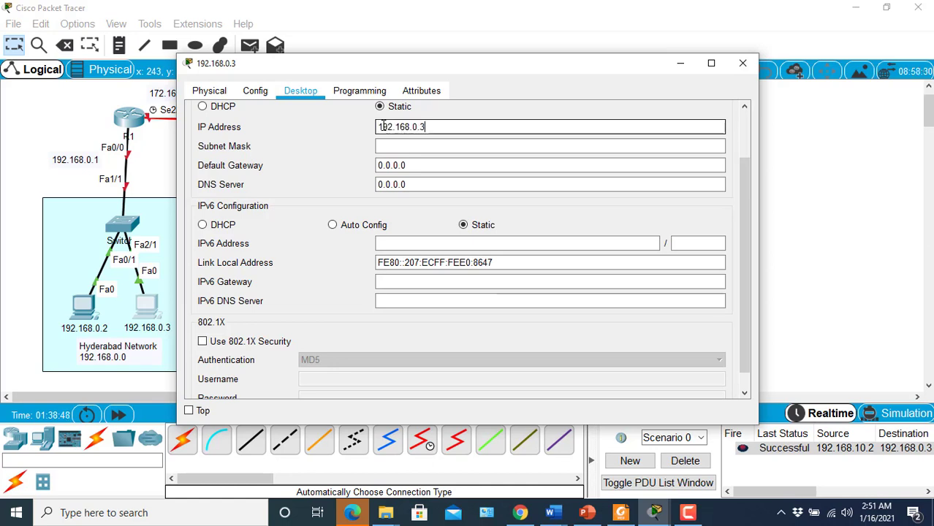
key("Tab")
key("Tab")
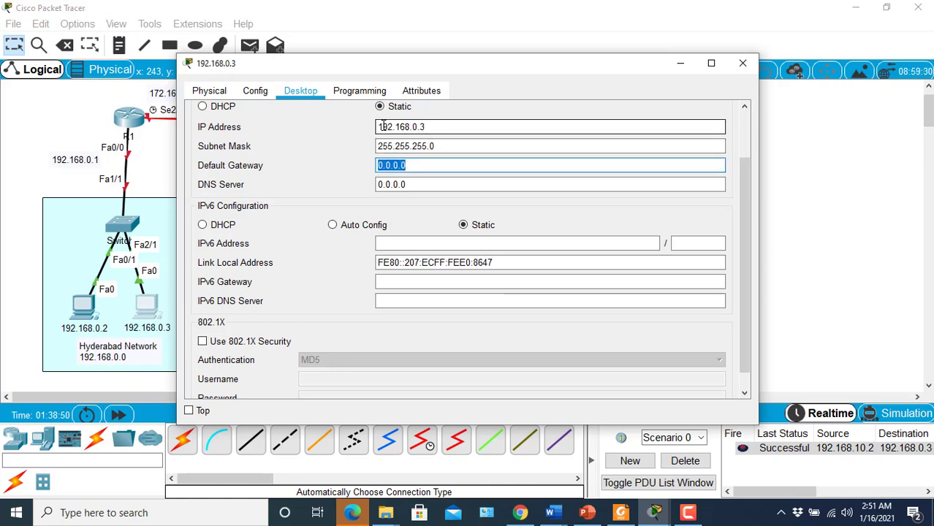
type("192.168.0.1")
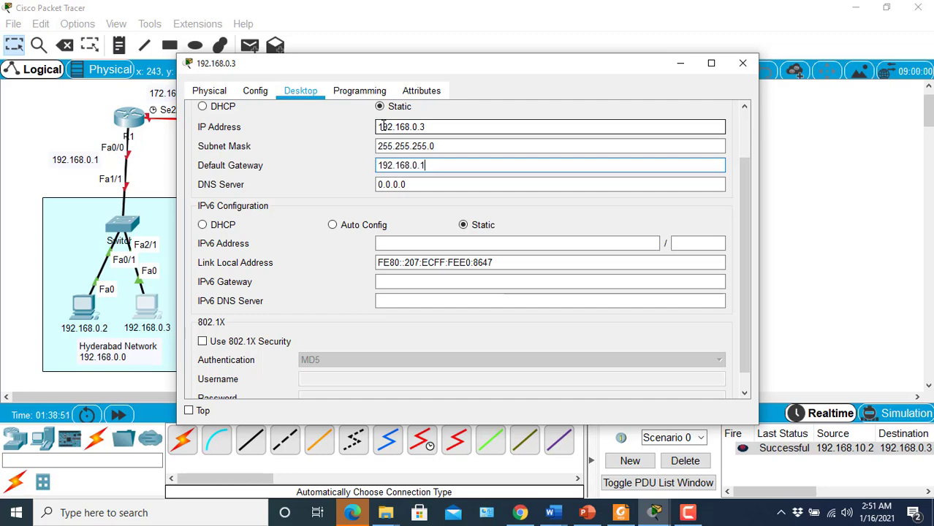
left_click(743, 66)
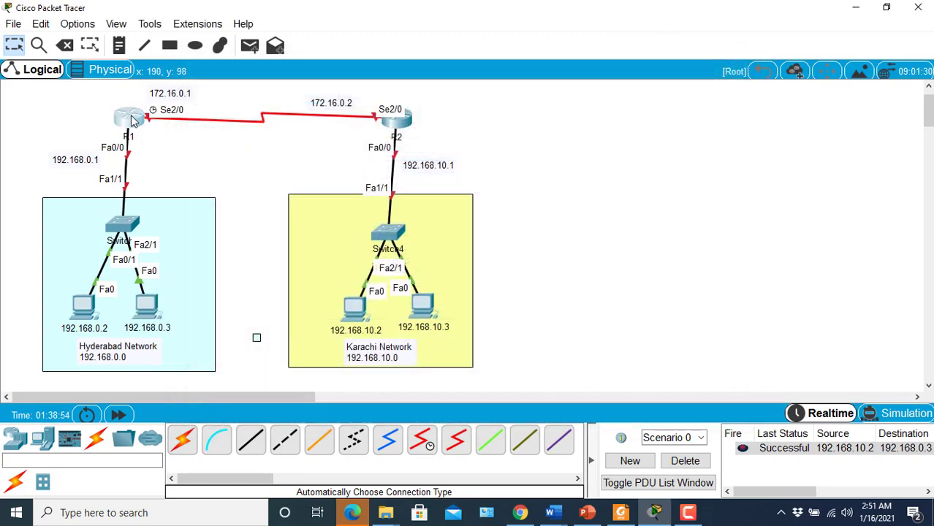
left_click(130, 118)
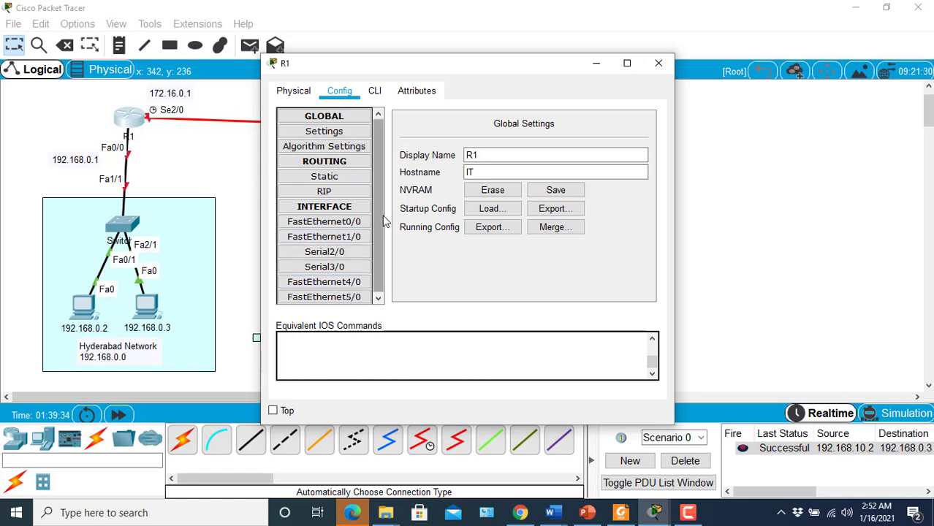
scroll(379, 233, "down", 1)
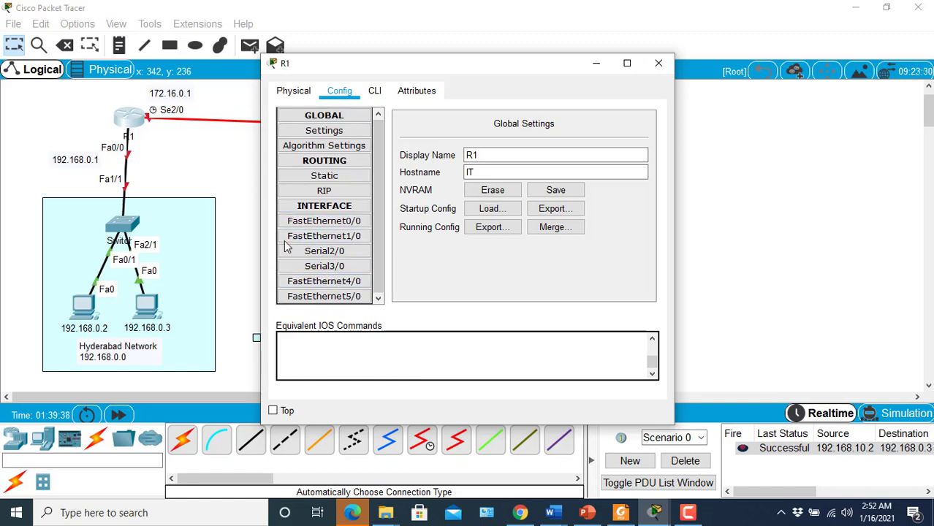
left_click(319, 226)
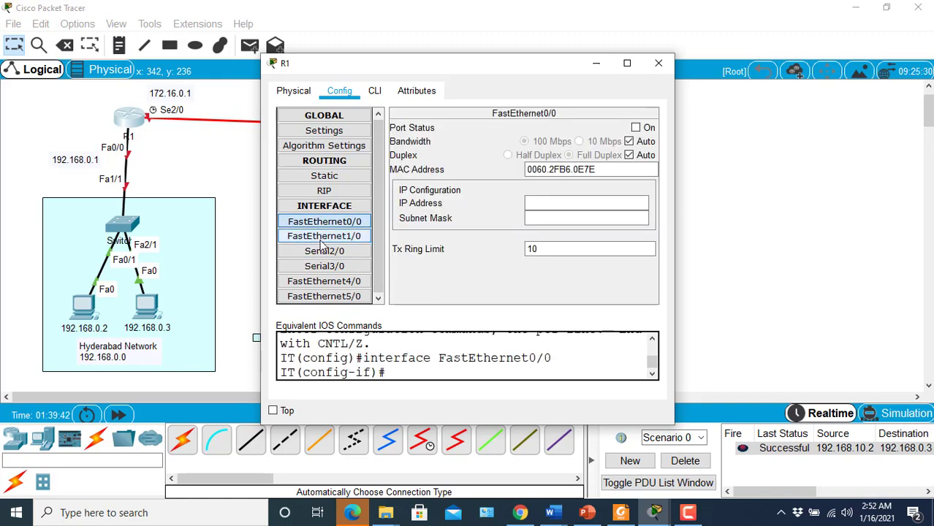
left_click(322, 241)
left_click(552, 199)
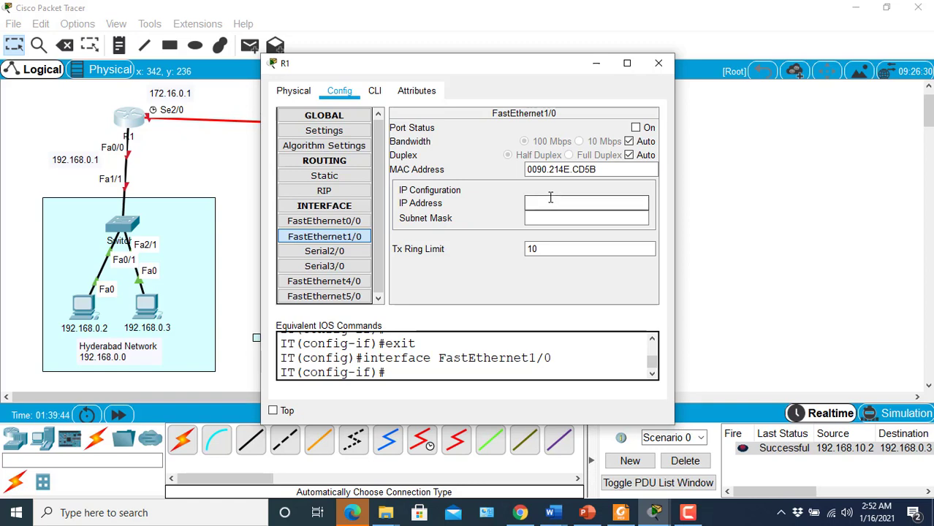
key("Tab")
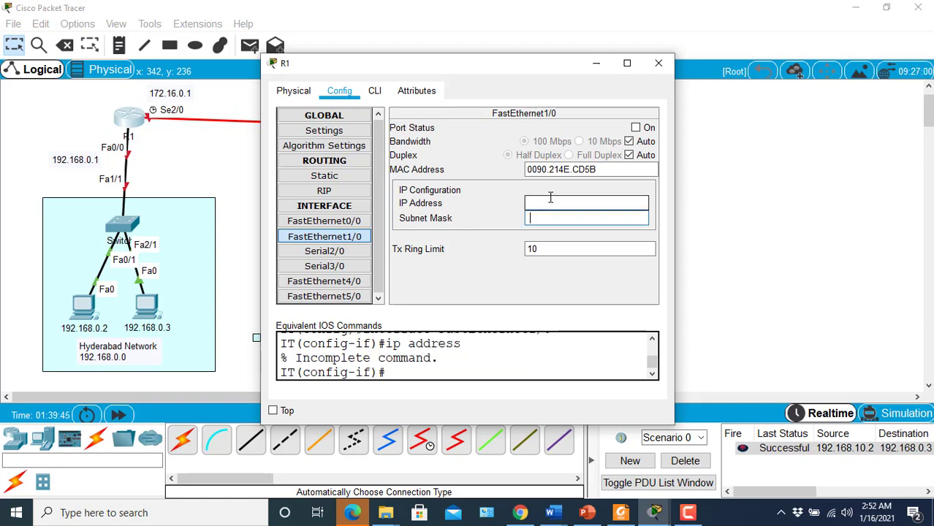
left_click(333, 222)
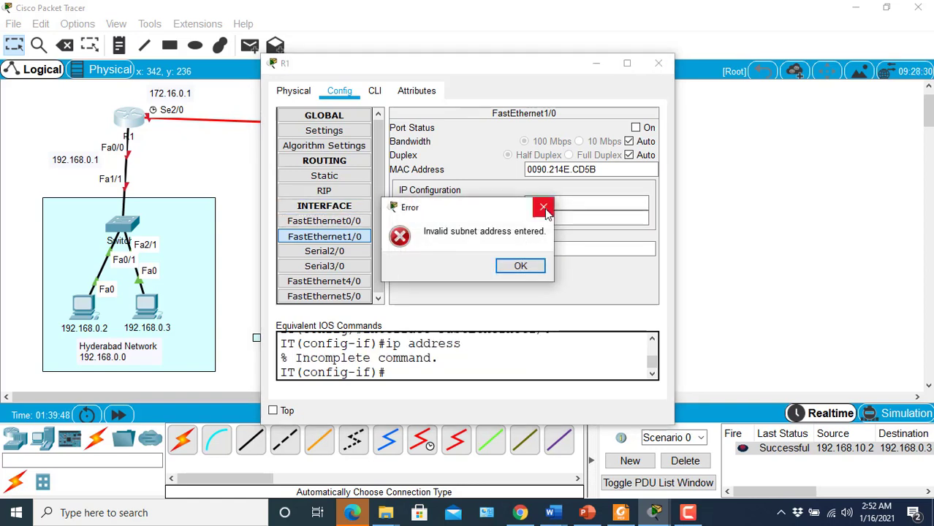
key("Return")
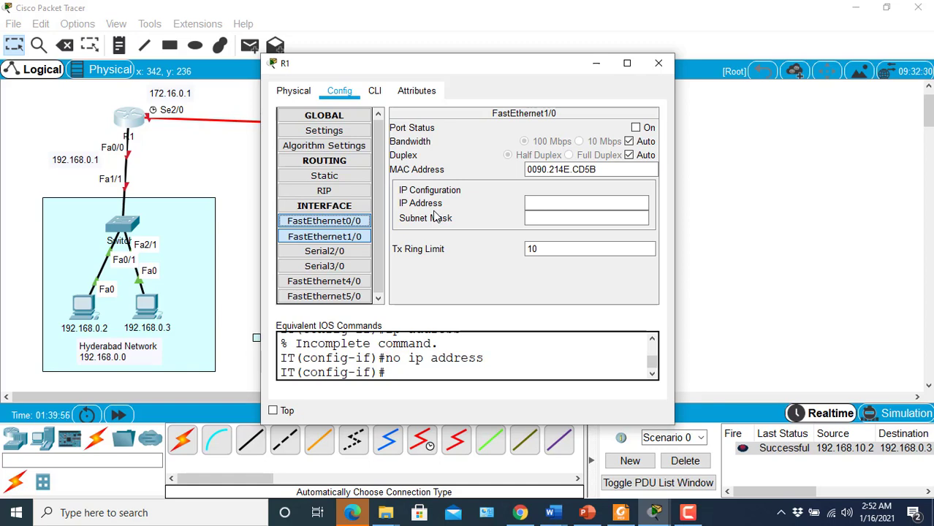
left_click(658, 63)
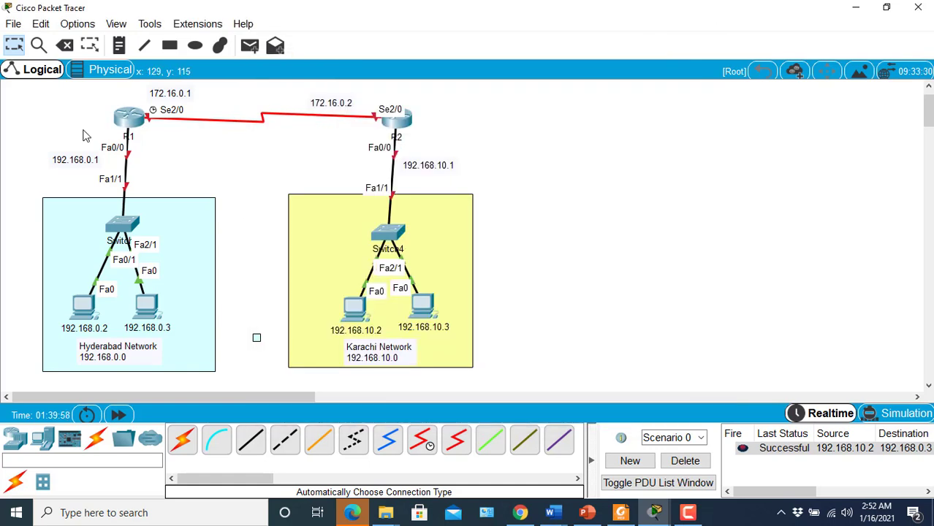
- Assign IP address 192.168.0.1 with subnet mask 255.255.255.0 to router R1's FastEthernet0/0 interface and switch the port on
left_click(128, 122)
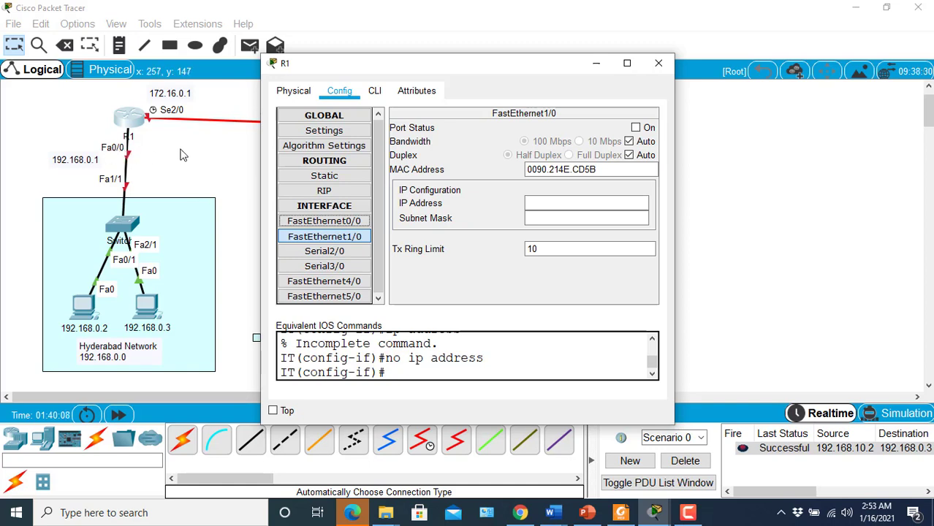
left_click(317, 223)
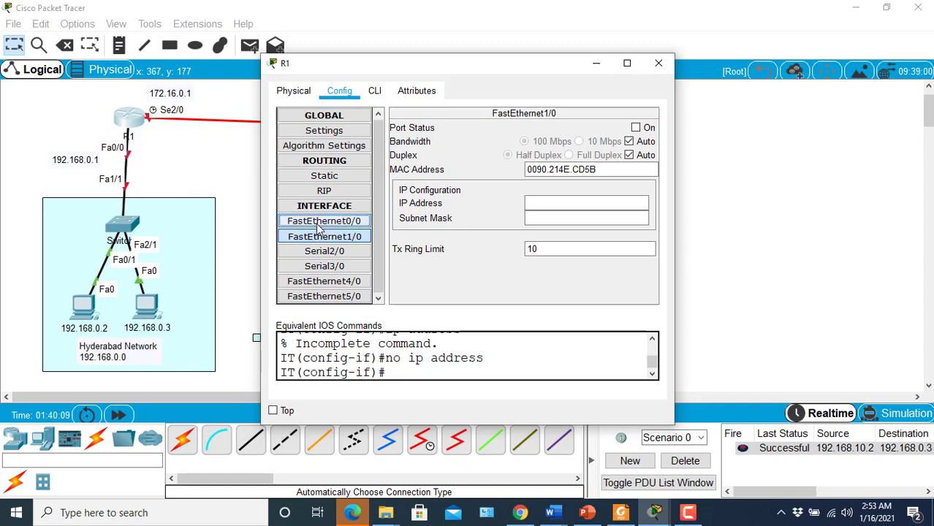
left_click(584, 203)
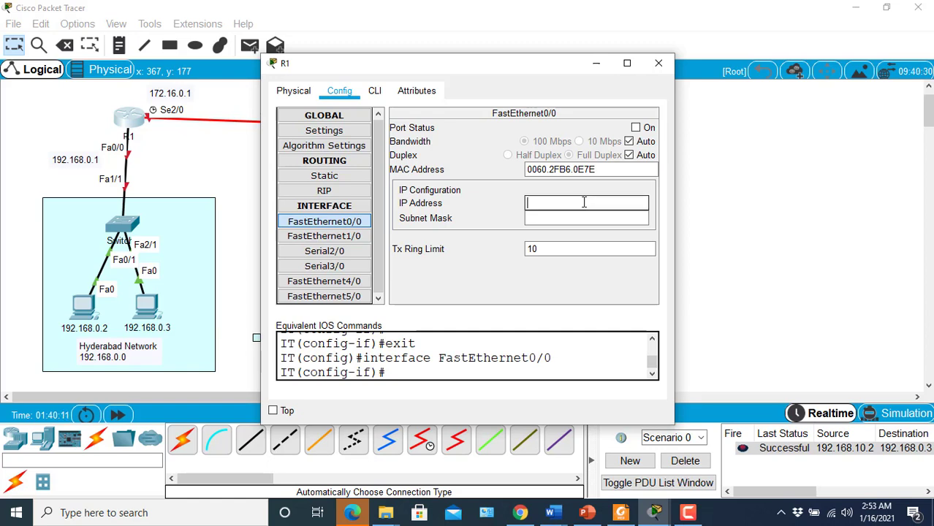
type("192.168.0.1")
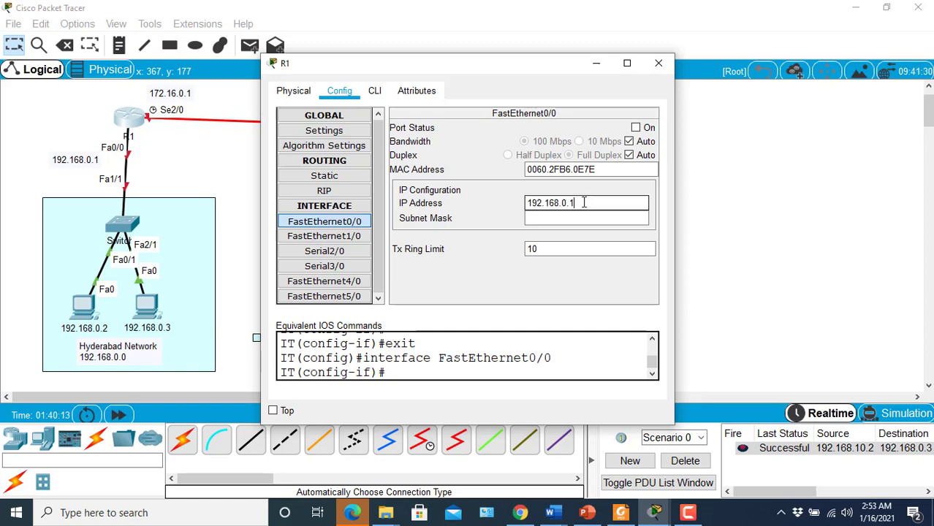
key("Tab")
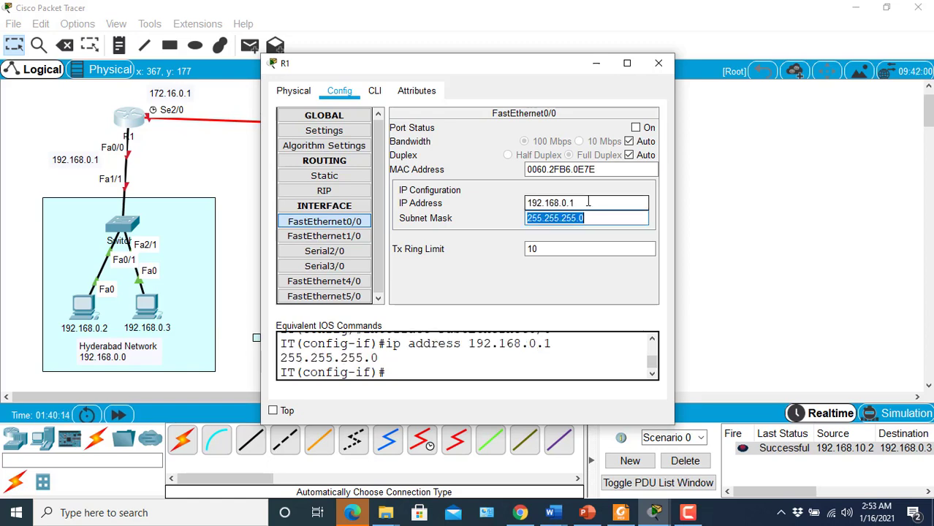
left_click(635, 129)
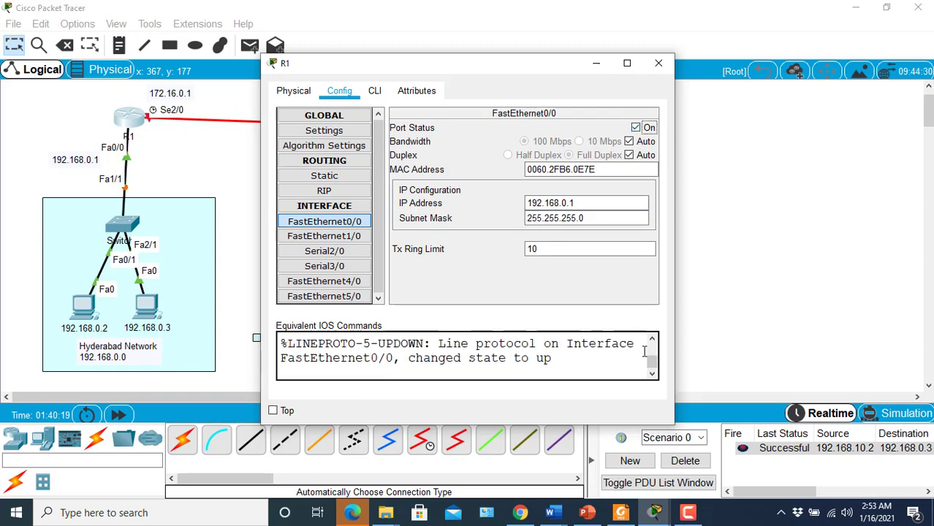
- Review the interface selection, IP address and no shutdown commands for FastEthernet0/0 in R1's command-line history
scroll(649, 360, "up", 1)
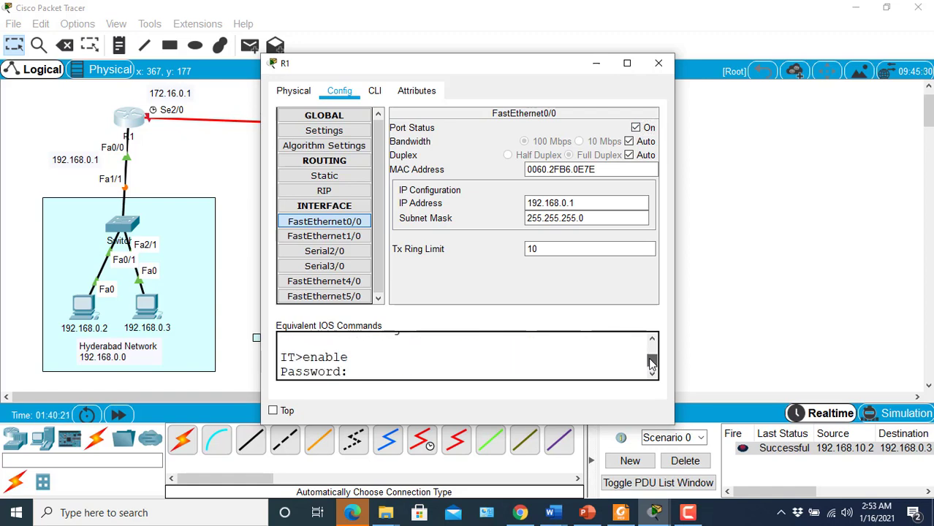
left_click(375, 91)
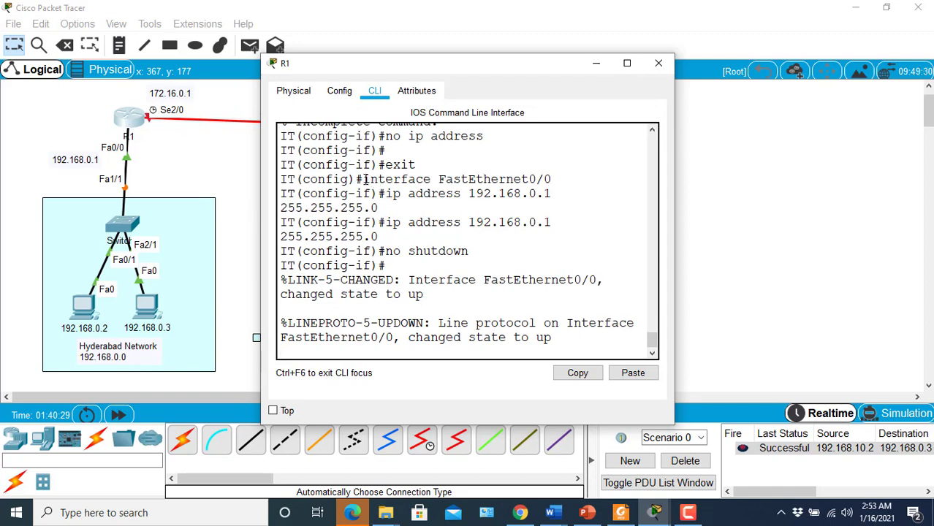
left_click_drag(363, 183, 556, 175)
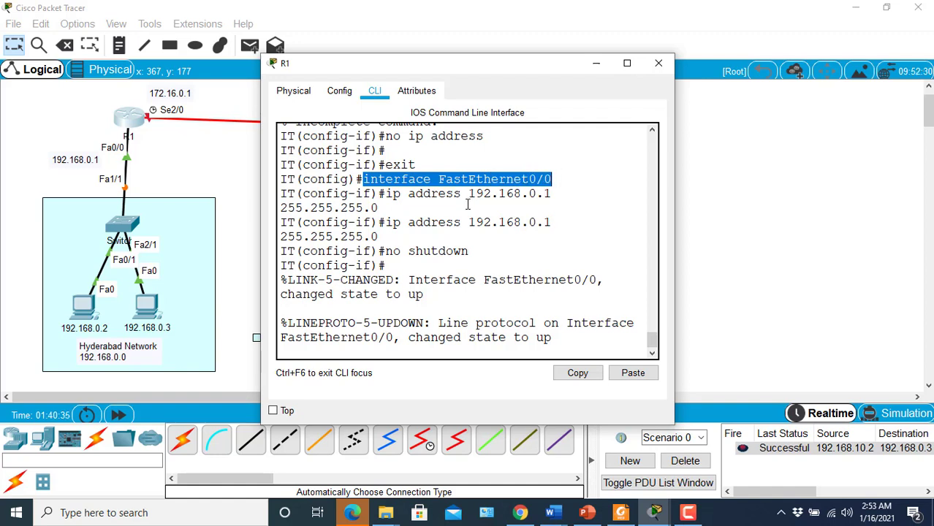
left_click_drag(385, 196, 558, 188)
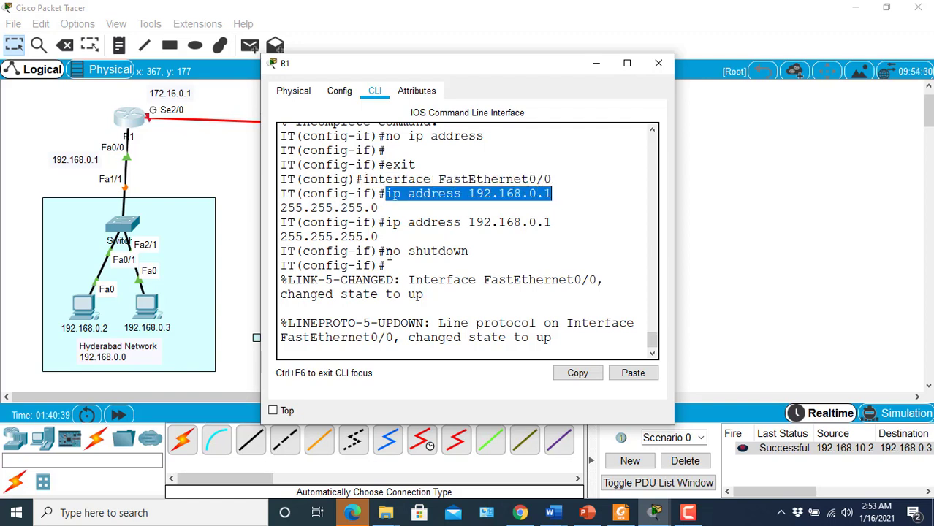
left_click_drag(386, 253, 474, 249)
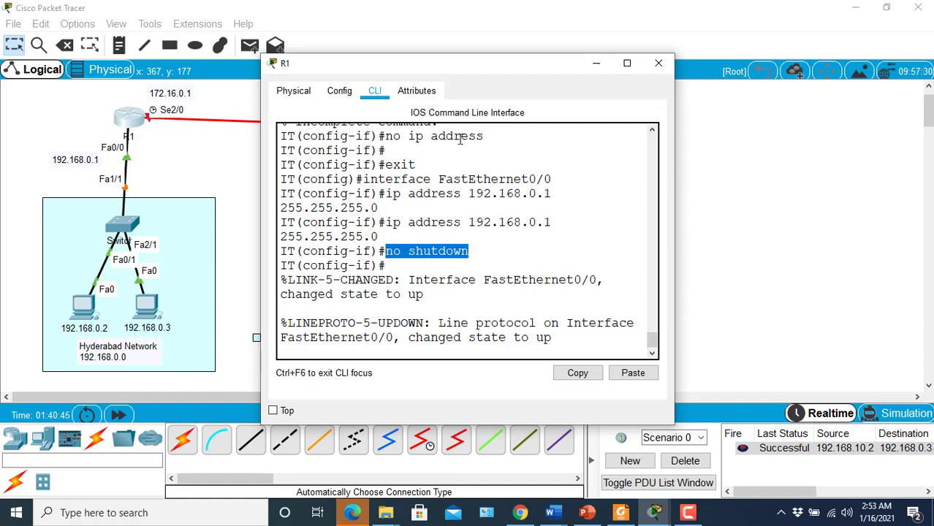
- Give the first Karachi PC the IP address 192.168.10.2 with subnet mask 255.255.255.0
left_click(657, 64)
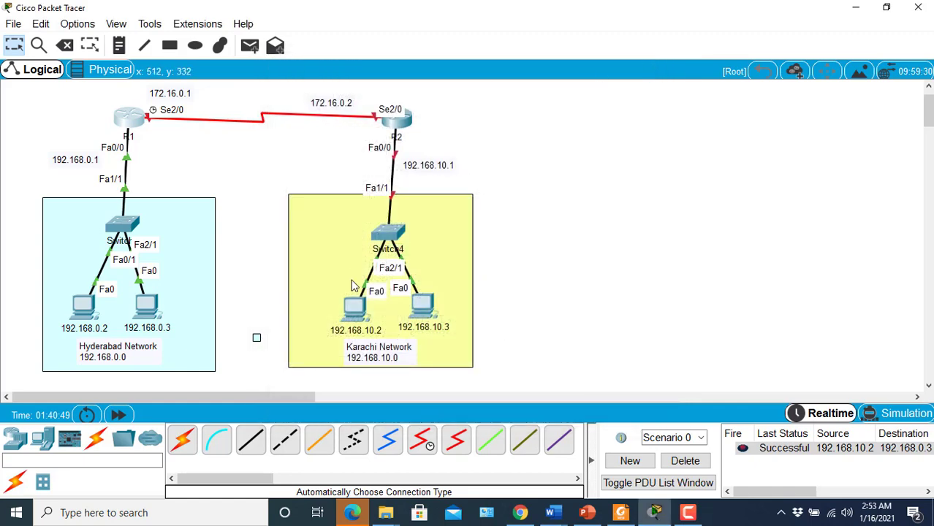
left_click(357, 308)
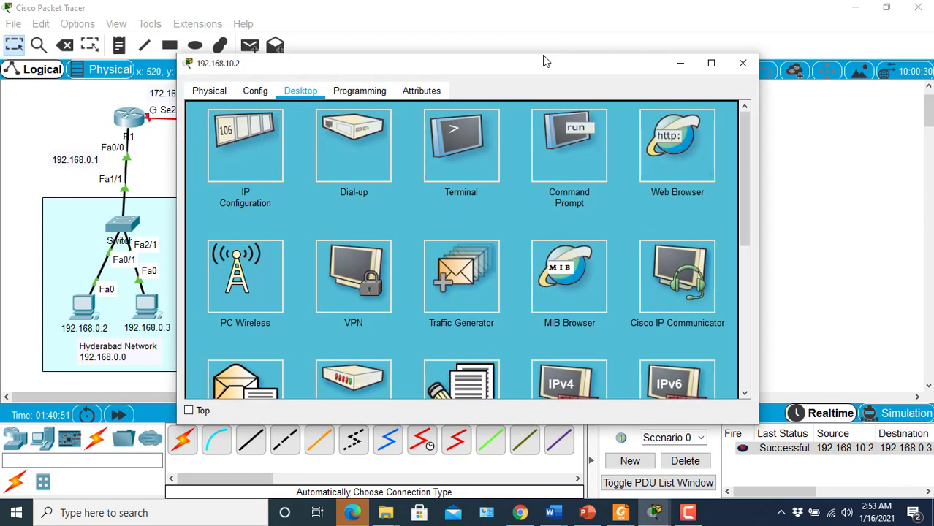
left_click(231, 155)
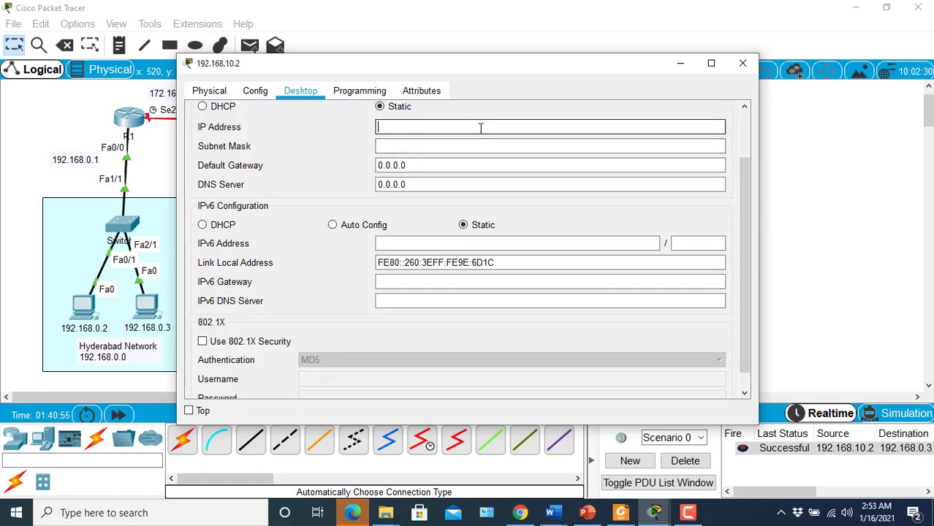
type("192.168.0.1")
key("Left")
key("Left")
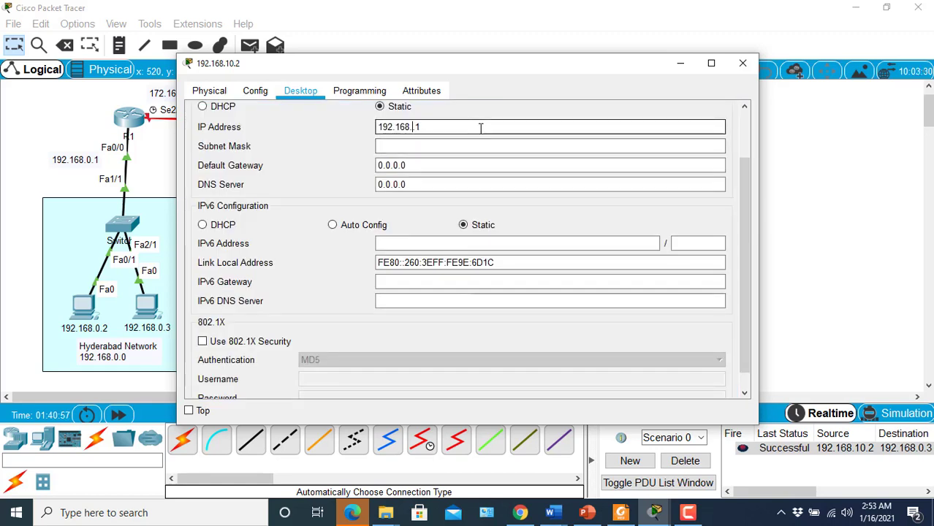
key("BackSpace")
type("10.2")
key("Tab")
key("Tab")
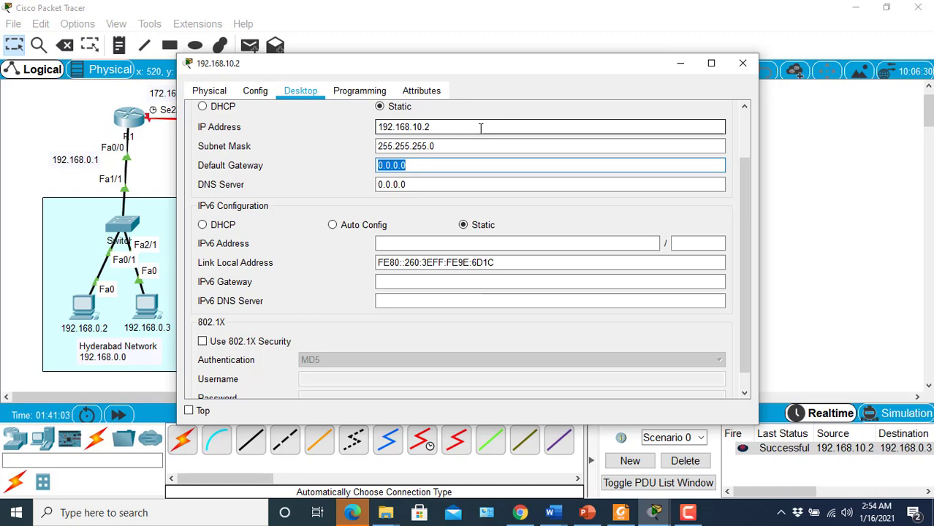
- Set the first Karachi PC's default gateway to 192.168.10.1 and close its configuration
type("192.168.0.1")
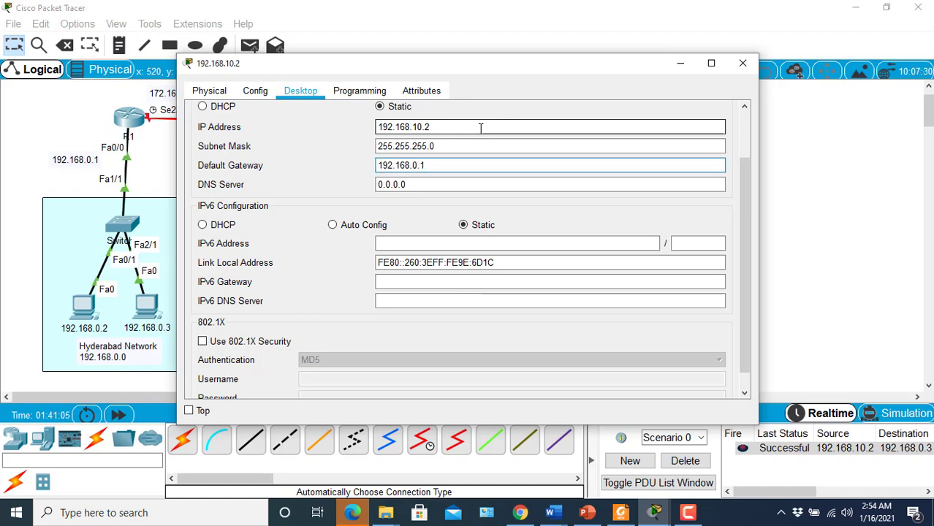
type("1")
key("ctrl+a")
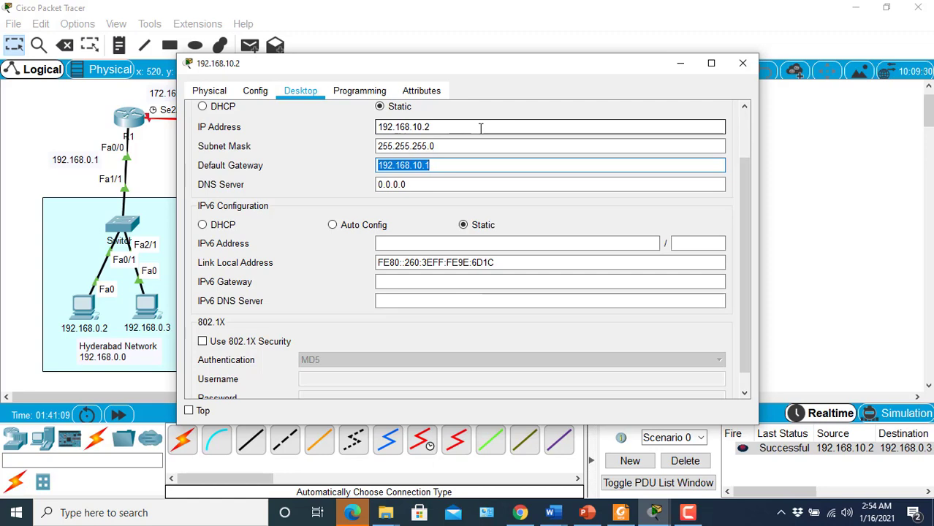
left_click(742, 66)
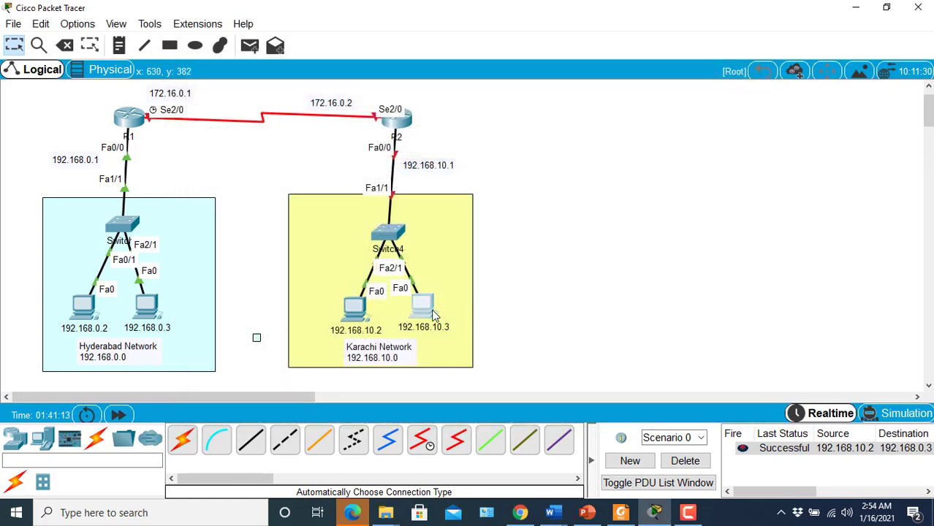
- Configure the second Karachi PC with IP address 192.168.10.3, subnet mask 255.255.255.0 and default gateway 192.168.10.1
left_click(432, 310)
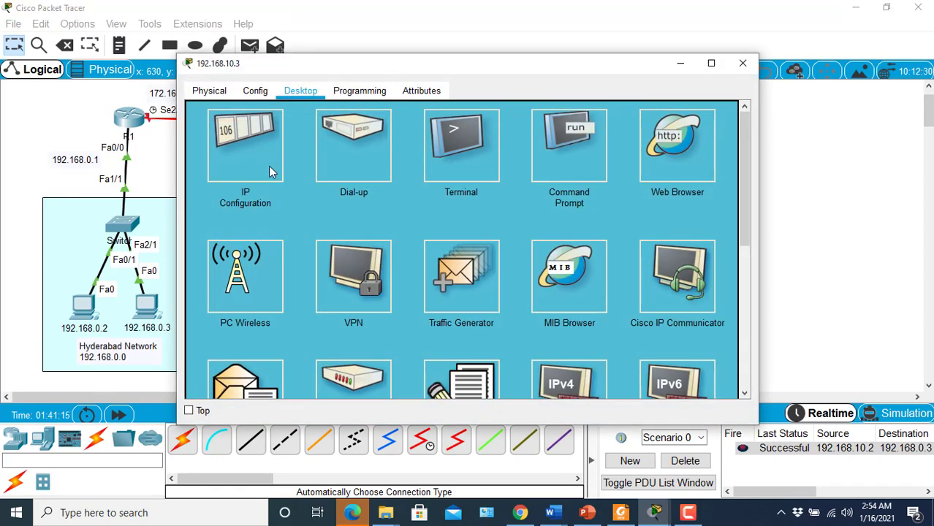
left_click(270, 172)
left_click(407, 129)
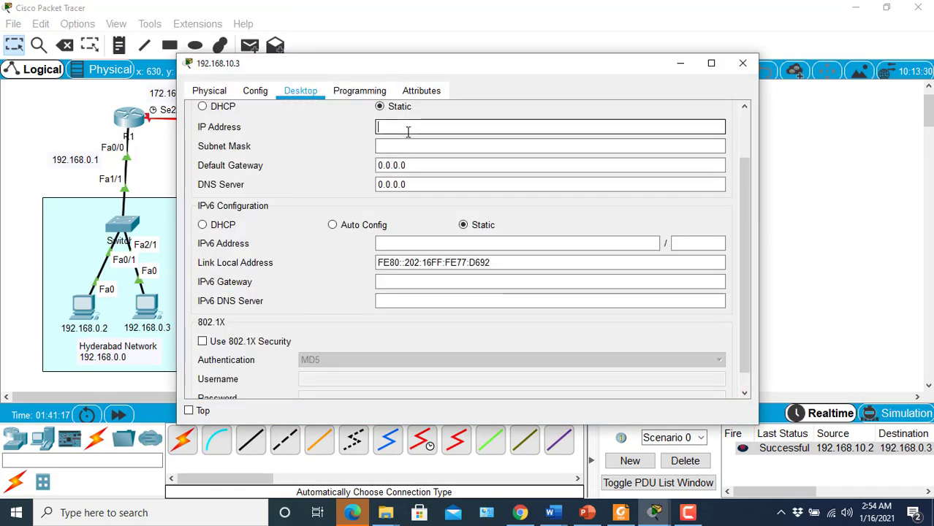
type("192.168.10.1")
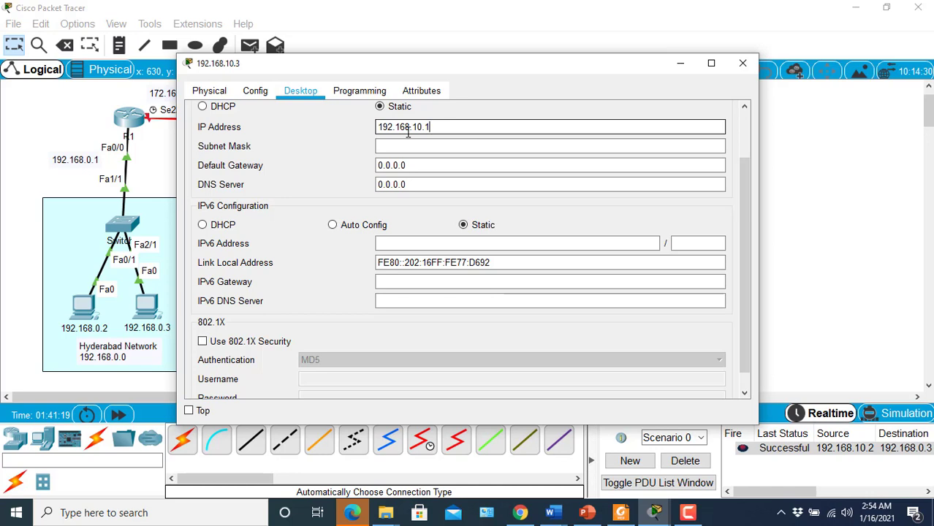
key("BackSpace")
type("3")
key("Tab")
key("Tab")
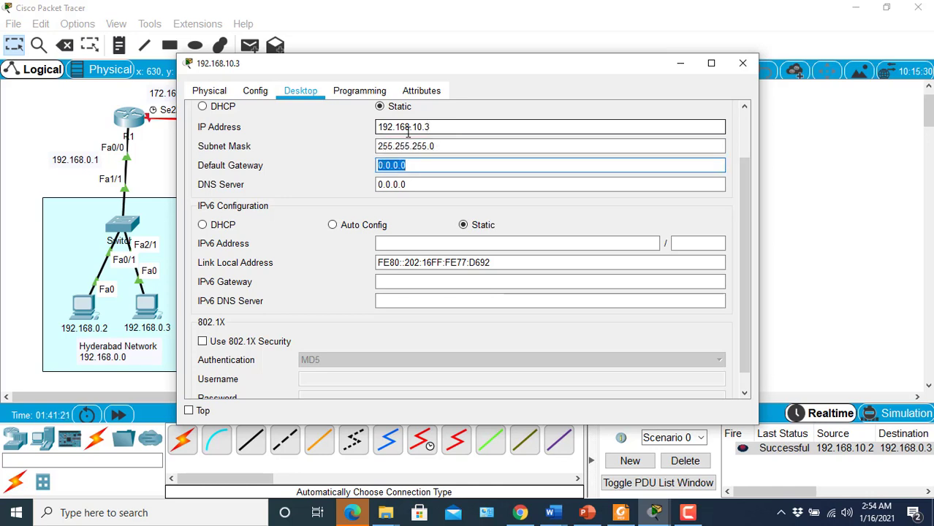
type("192.168.10.1")
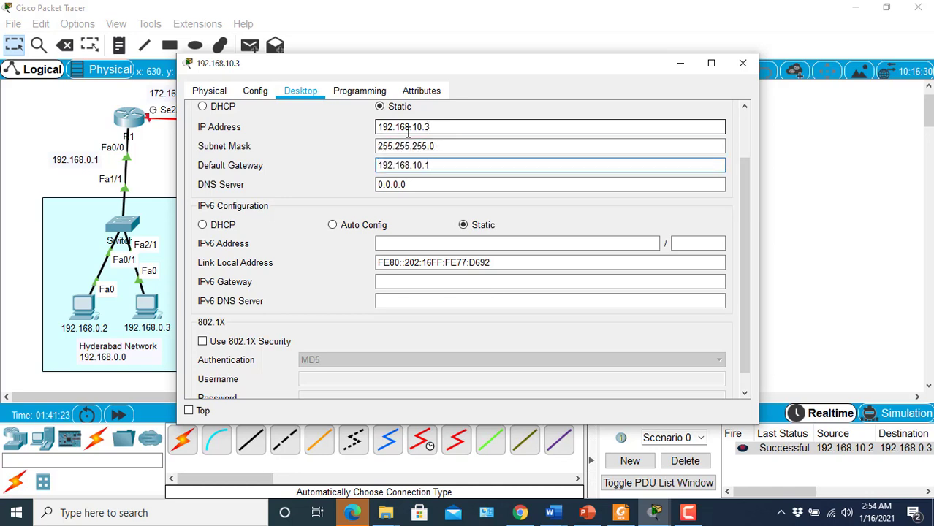
left_click(743, 64)
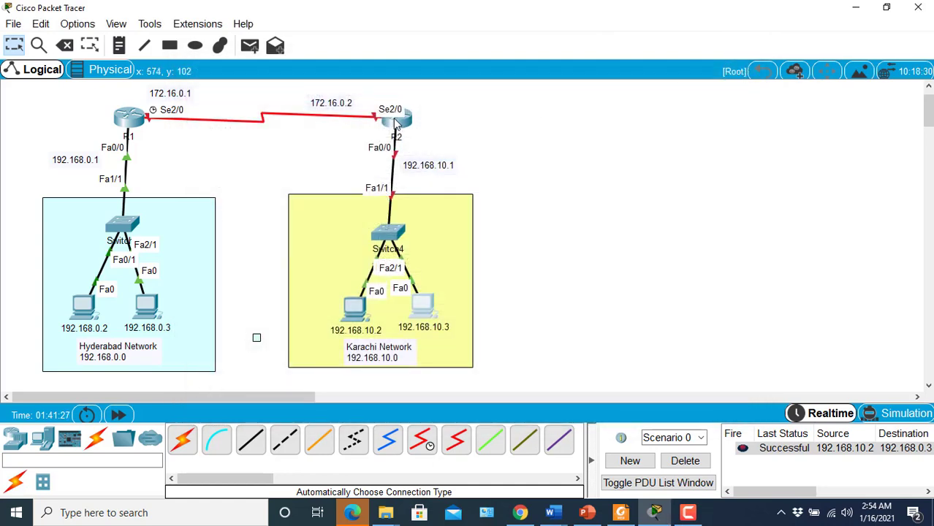
- Assign IP address 192.168.10.1 with subnet mask 255.255.255.0 to router R2's FastEthernet0/0 interface and switch the port on
left_click(396, 123)
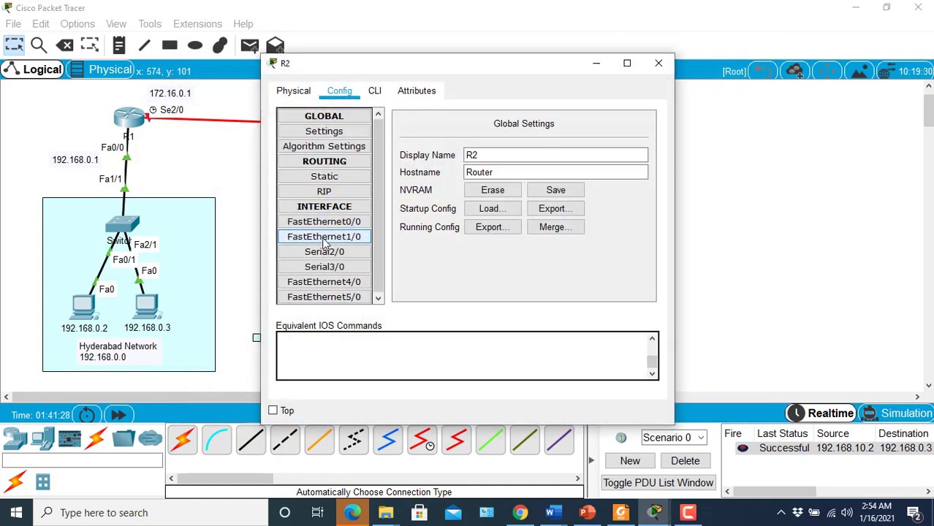
left_click(659, 63)
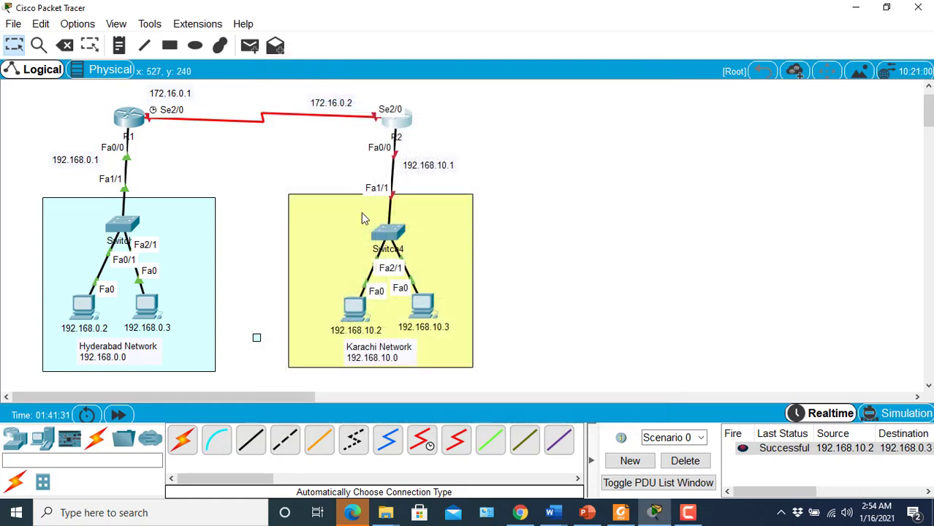
left_click(396, 123)
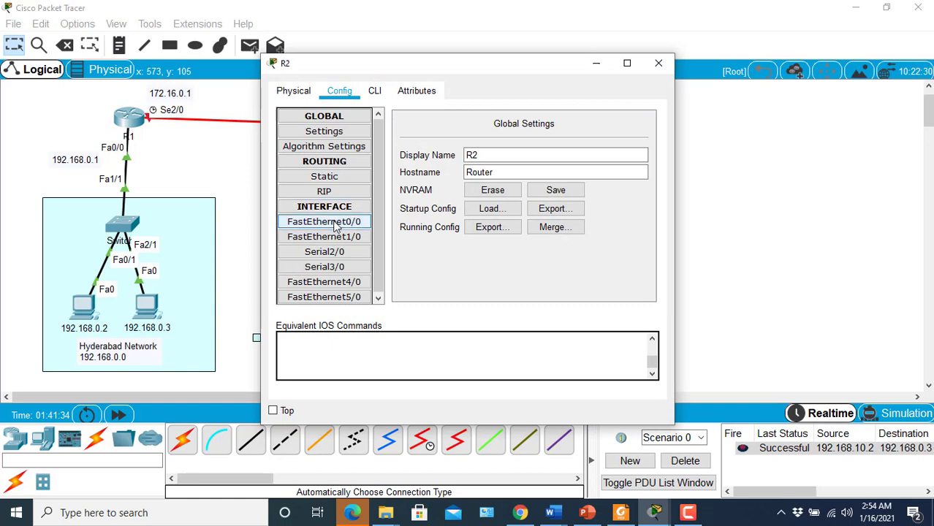
left_click(335, 224)
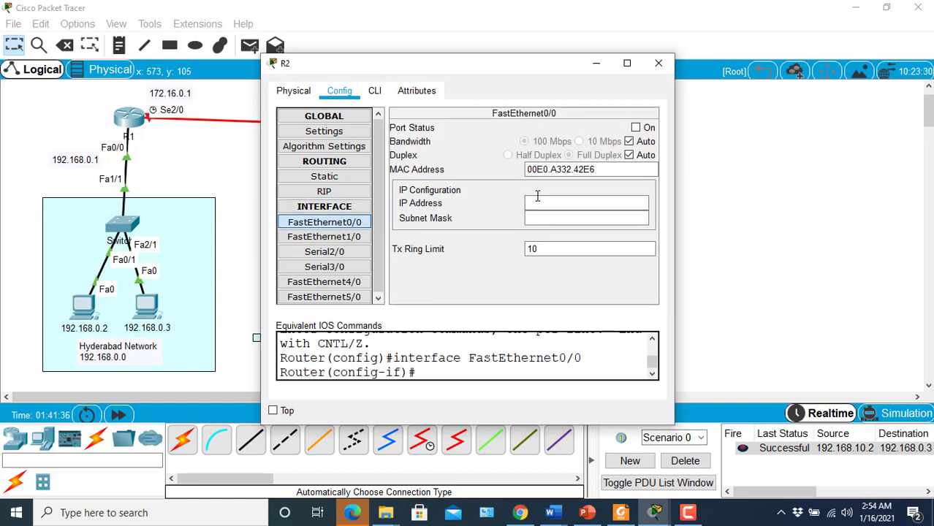
left_click(538, 201)
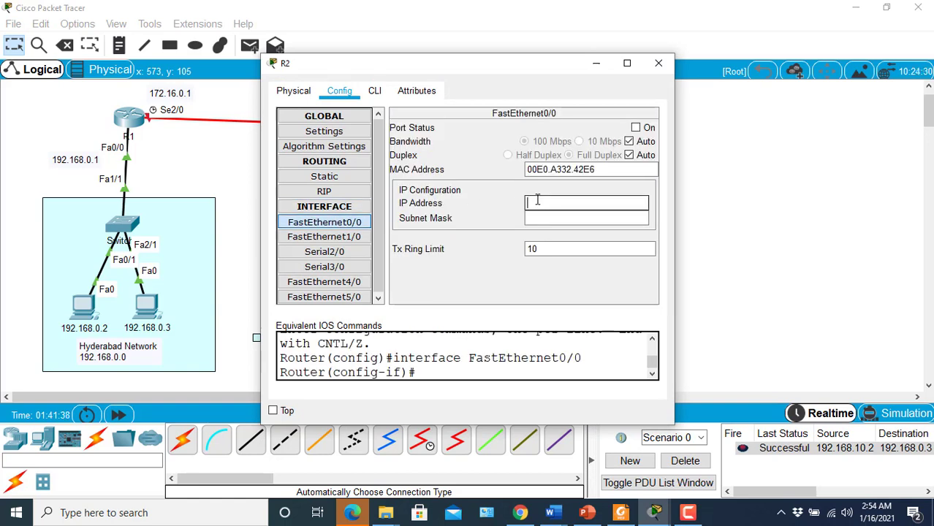
type("192.168.10.1")
key("Tab")
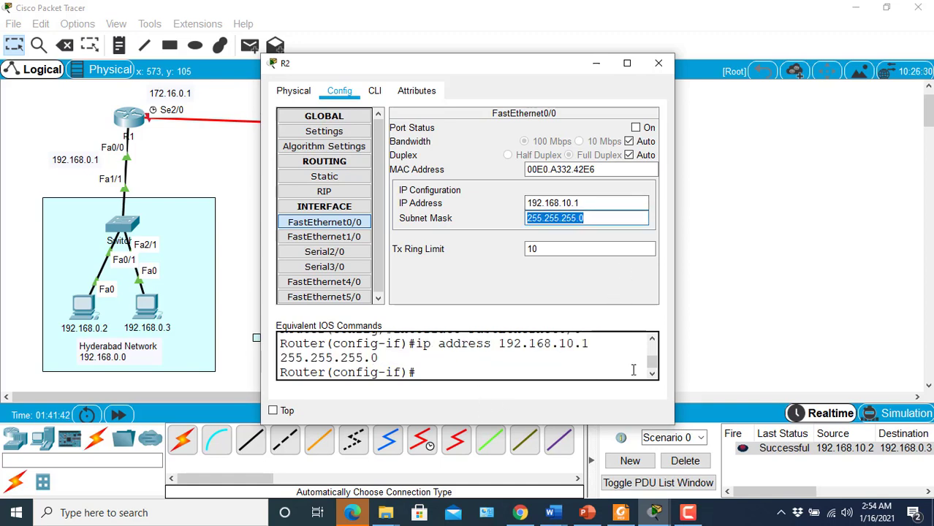
left_click_drag(652, 363, 652, 363)
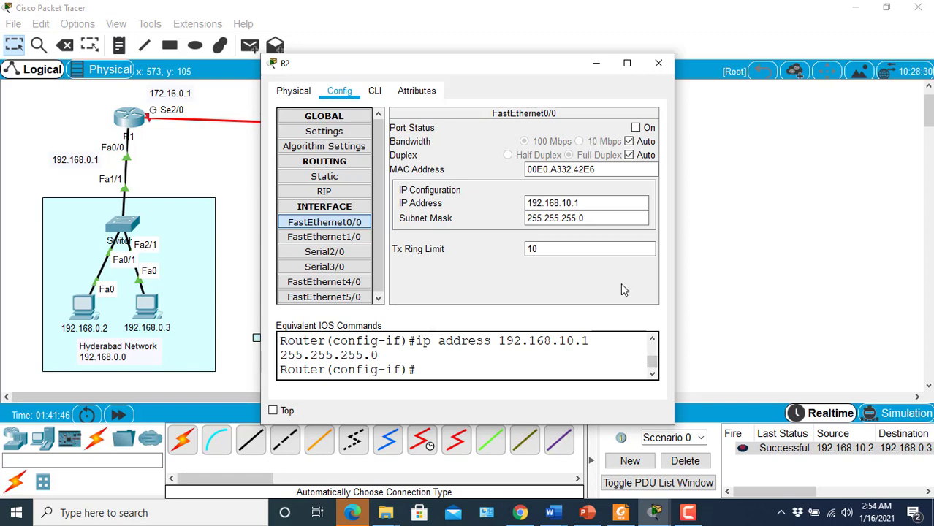
left_click(636, 128)
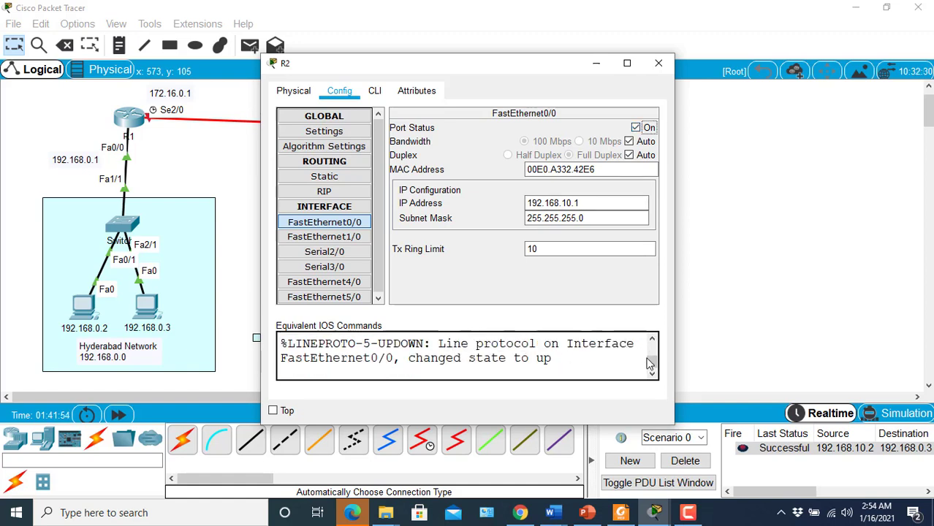
- Review the FastEthernet0/0 configuration commands in R2's command-line history, and close the router's configuration
left_click_drag(650, 360, 650, 360)
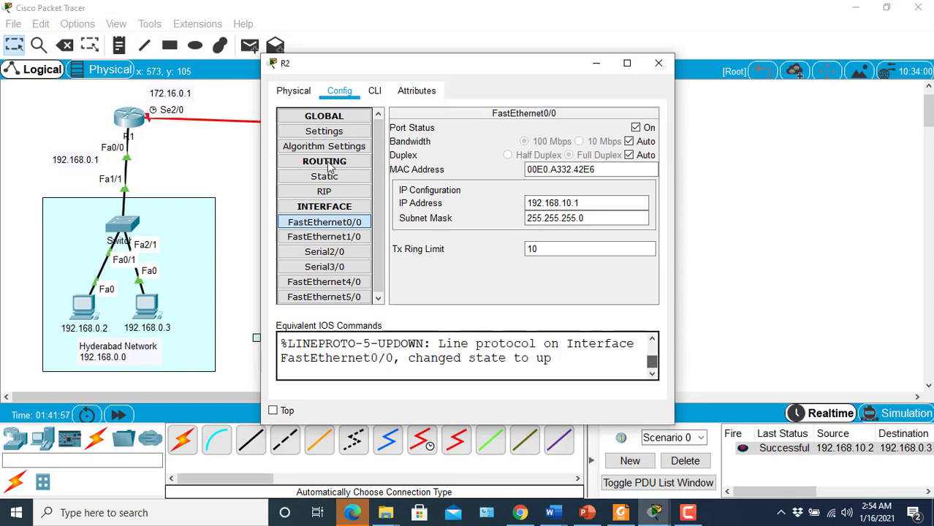
left_click(375, 98)
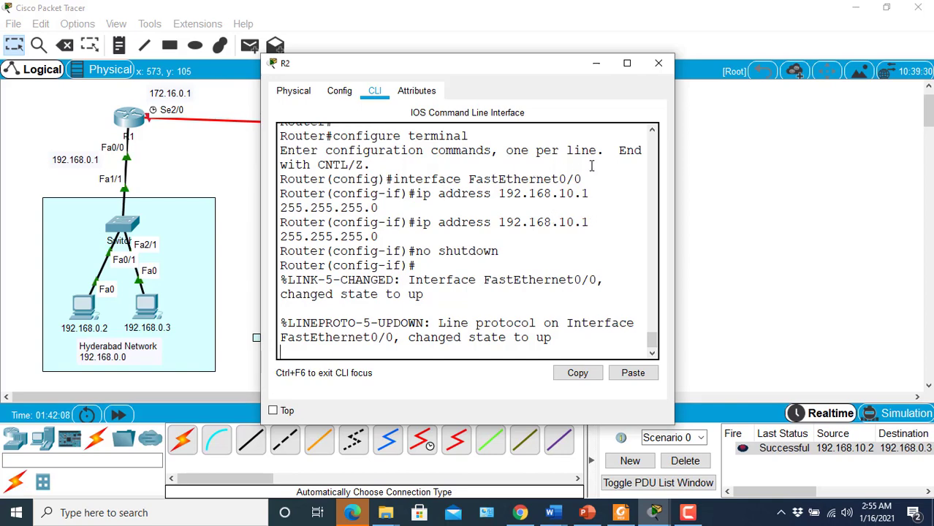
left_click(659, 64)
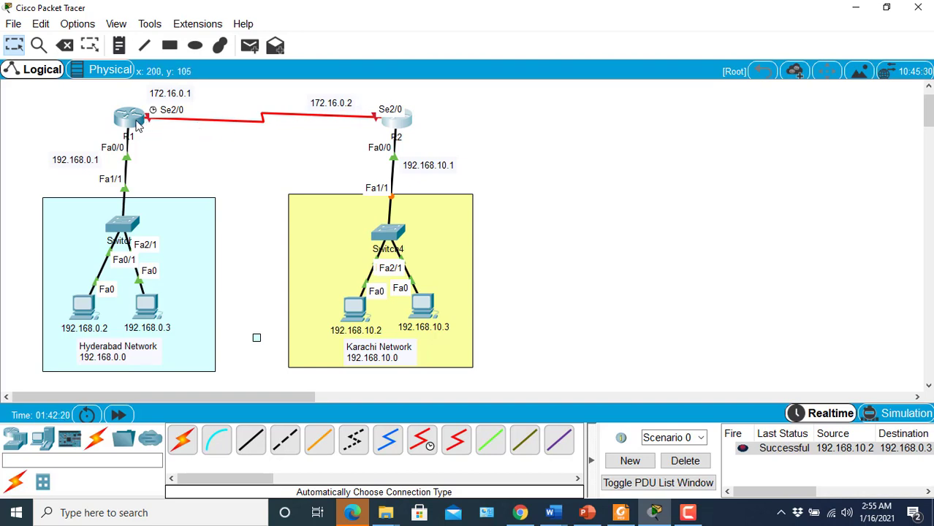
- Assign IP address 172.16.0.1 with subnet mask 255.255.0.0 to router R1's Serial2/0 interface and switch the port on
mouse_move(136, 124)
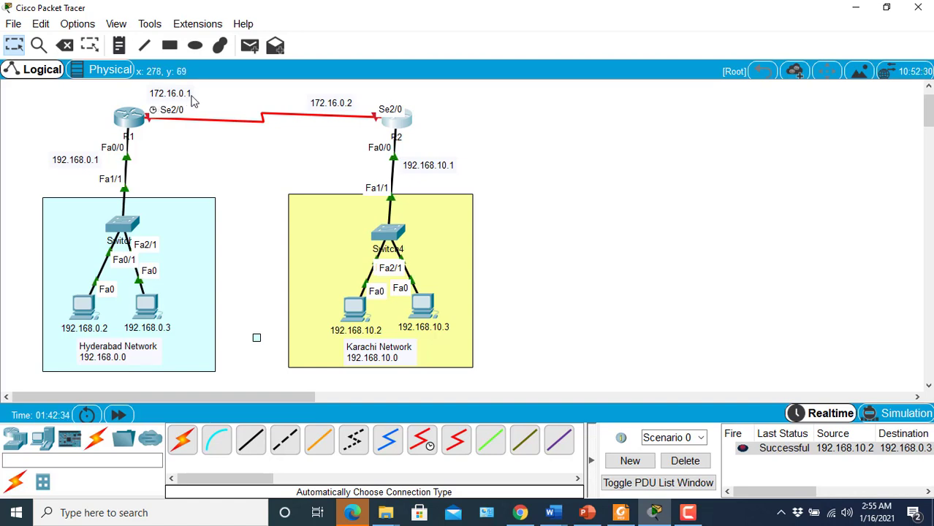
left_click(129, 121)
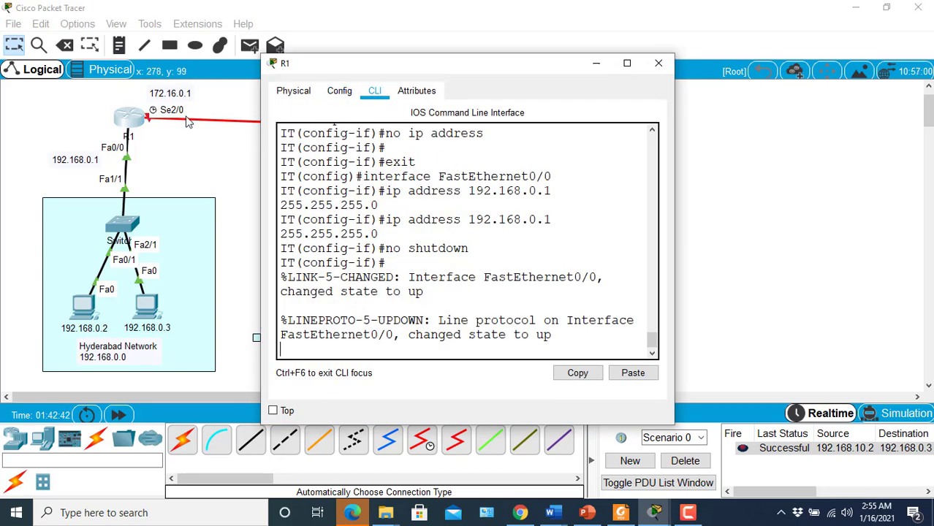
left_click(340, 91)
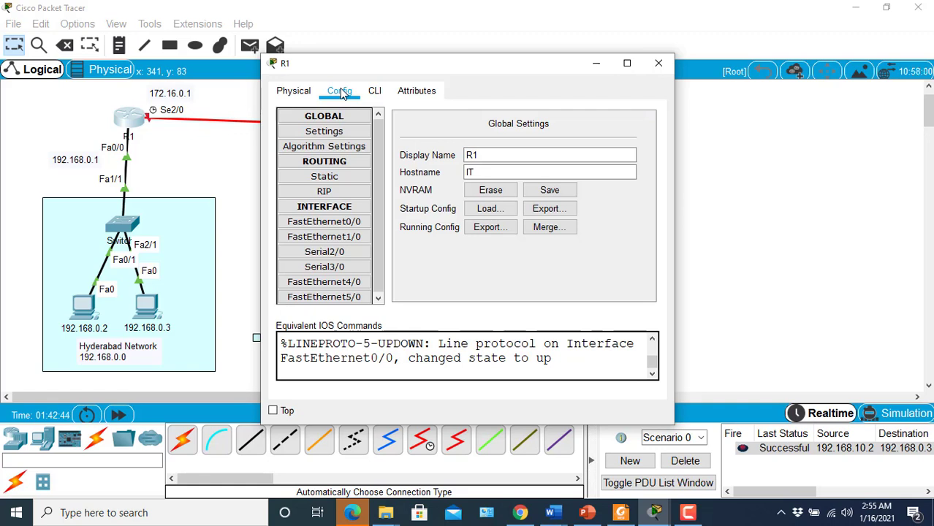
left_click(321, 252)
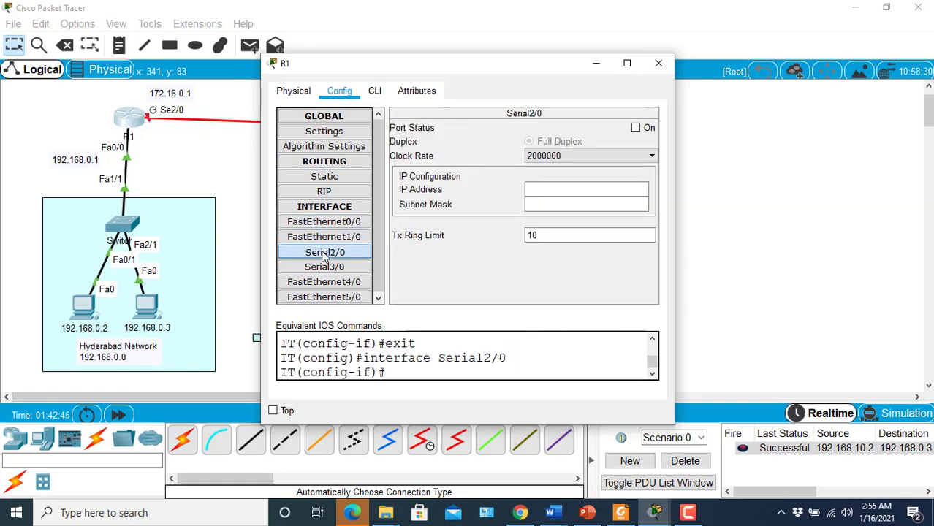
left_click(541, 187)
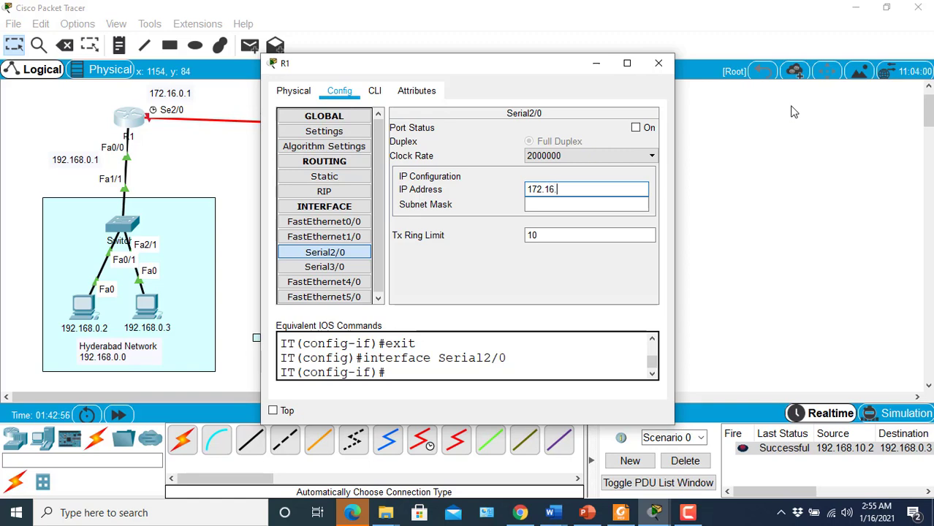
type(".1")
key("Tab")
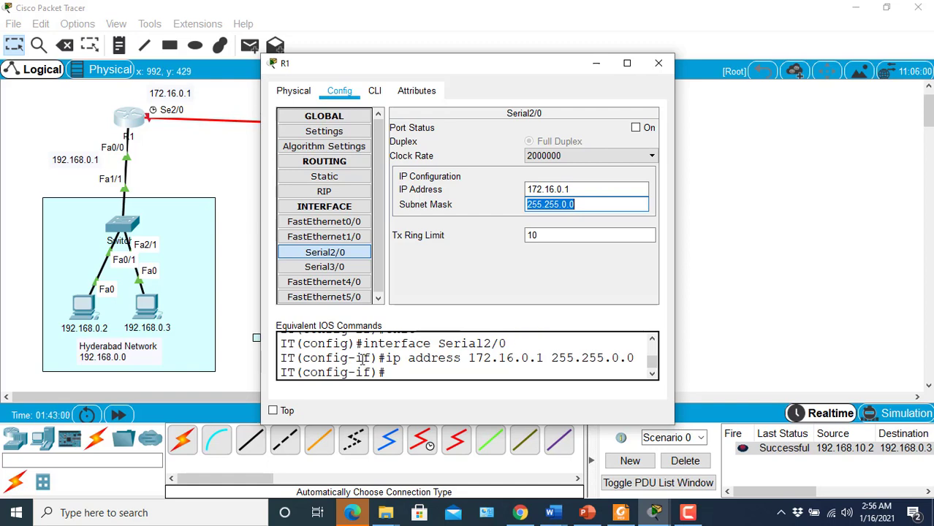
left_click_drag(370, 347, 487, 342)
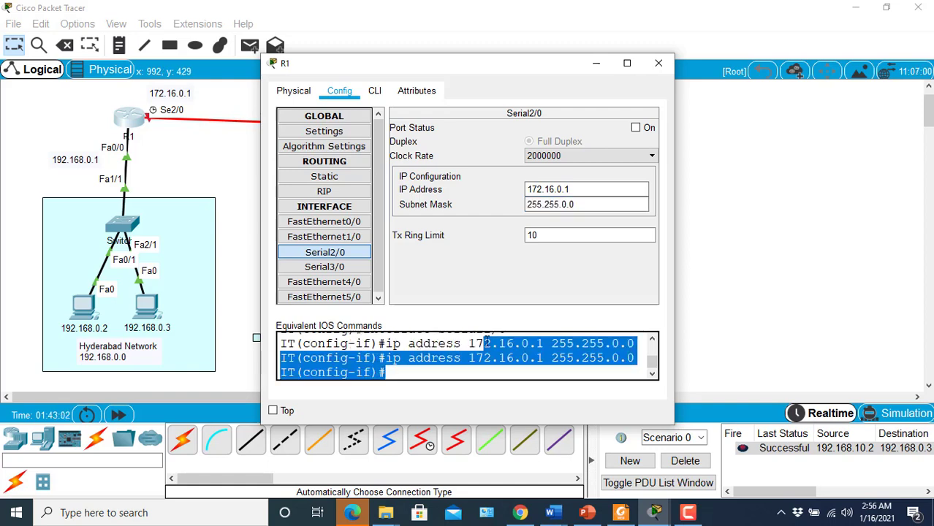
left_click(481, 344)
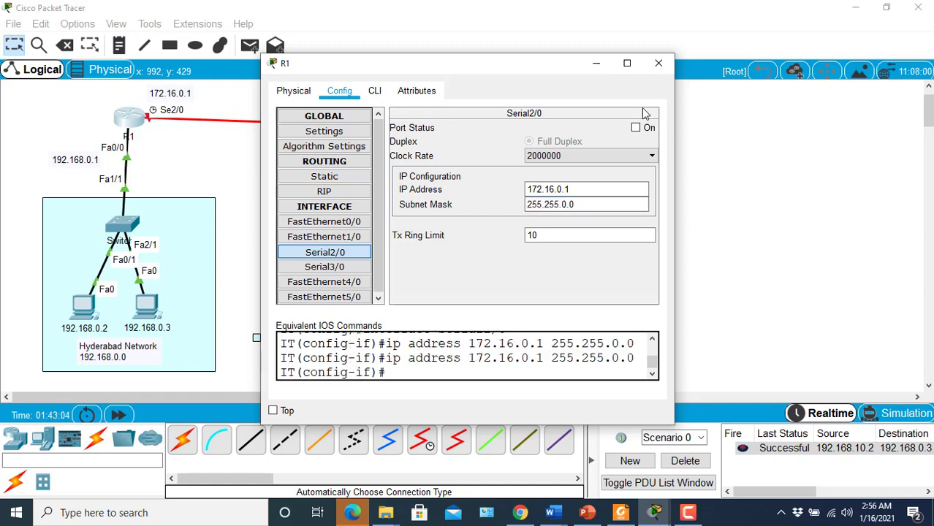
left_click(635, 128)
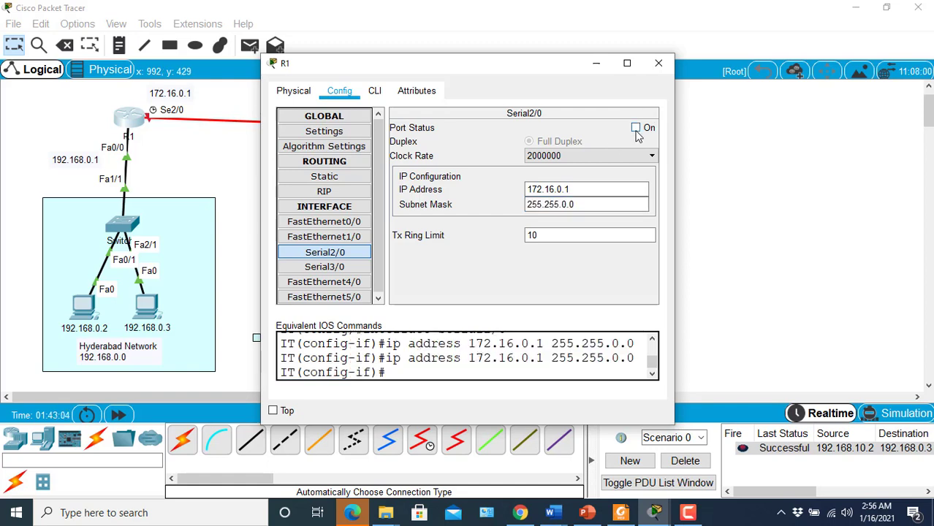
left_click(659, 63)
- Assign IP address 172.16.0.2 with subnet mask 255.255.0.0 to router R2's Serial2/0 interface and switch the port on
left_click(397, 121)
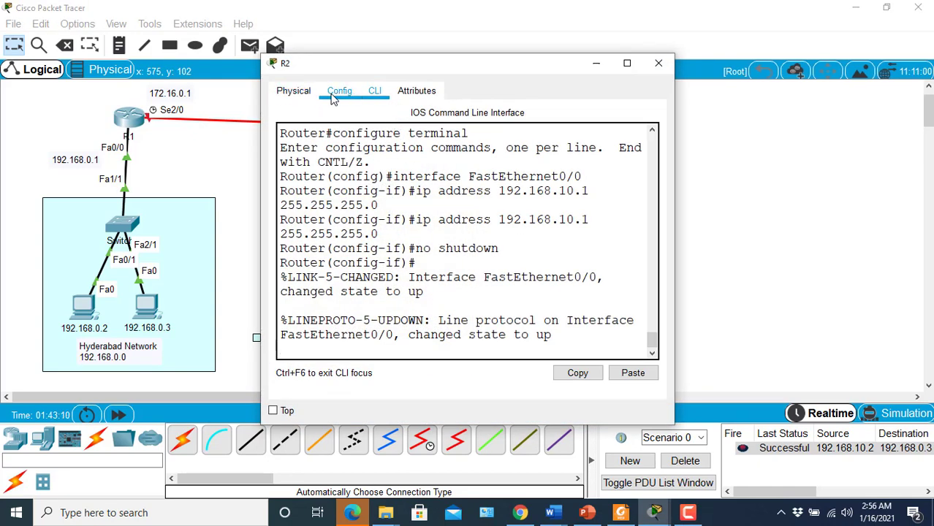
left_click(337, 92)
left_click(312, 252)
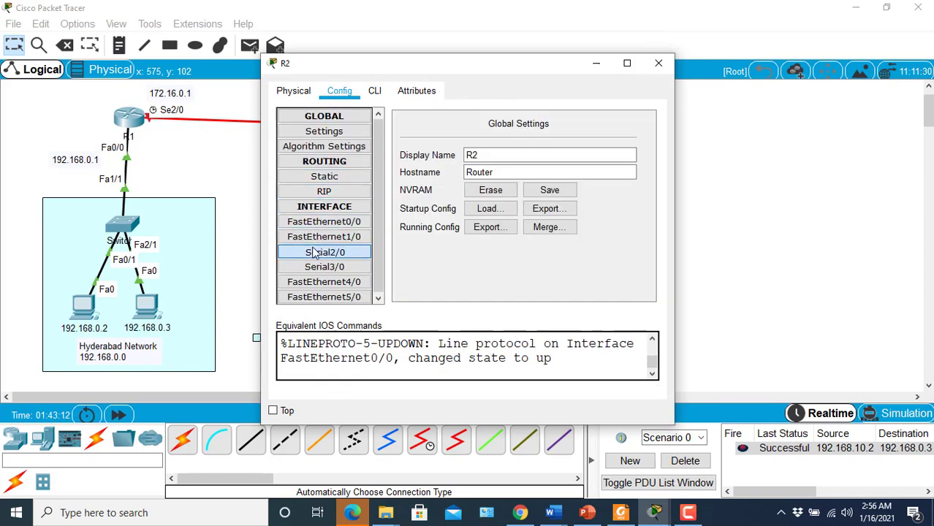
left_click(554, 188)
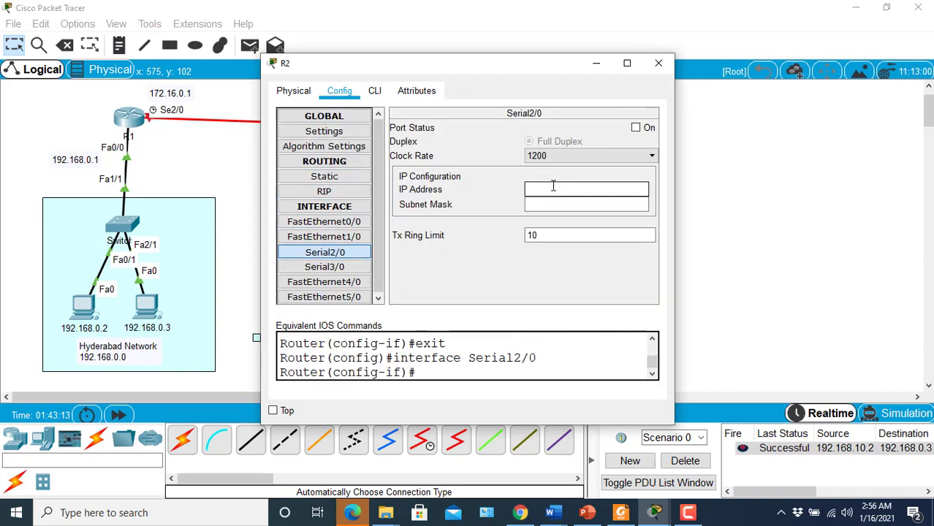
type("172.16.0.2")
key("Tab")
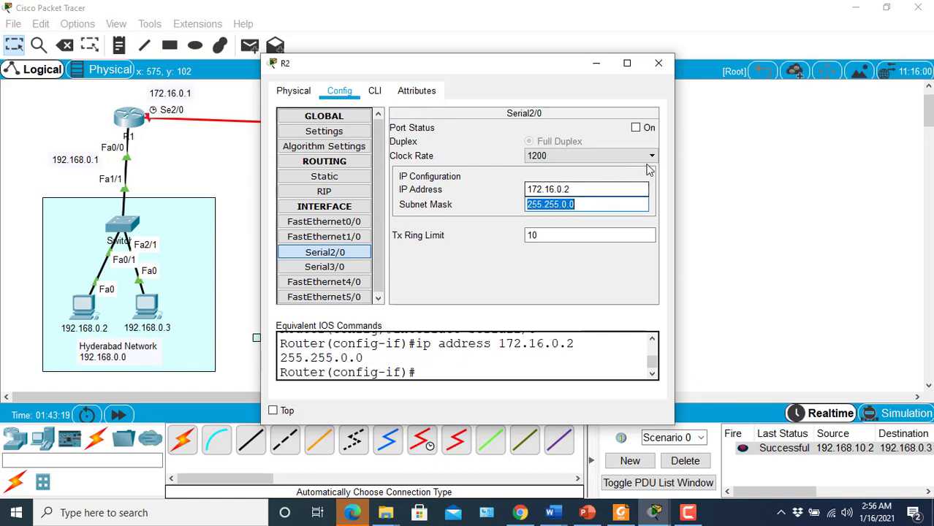
left_click(637, 128)
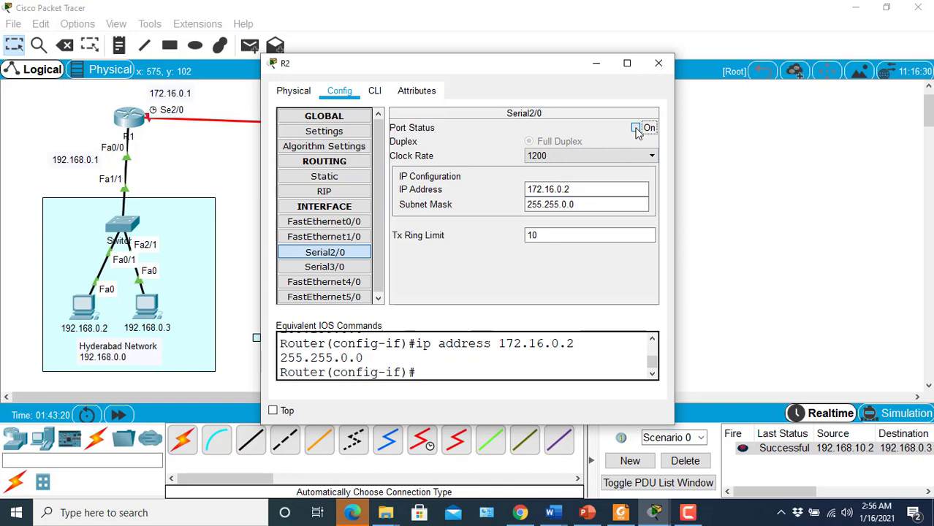
left_click(658, 67)
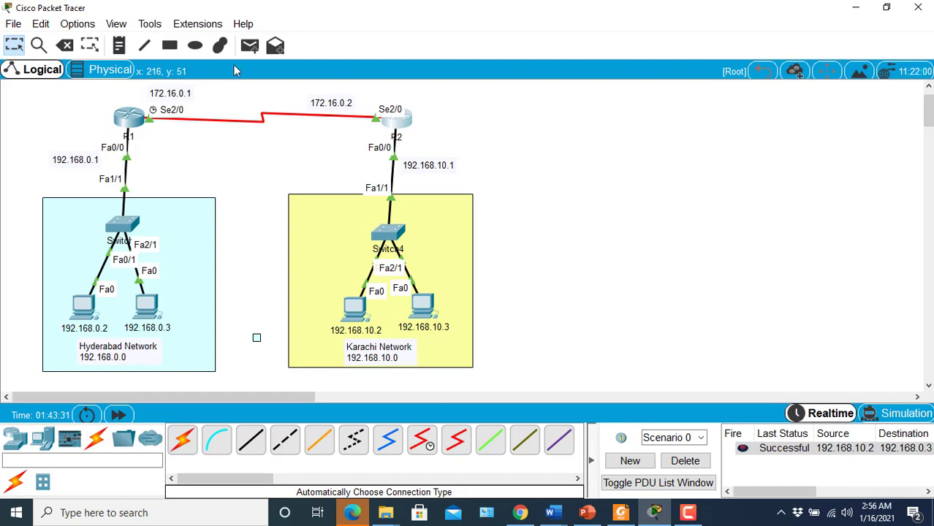
- Clear the current PDU scenario and send a simple PDU from PC 192.168.0.2 to PC 192.168.0.3
left_click(685, 461)
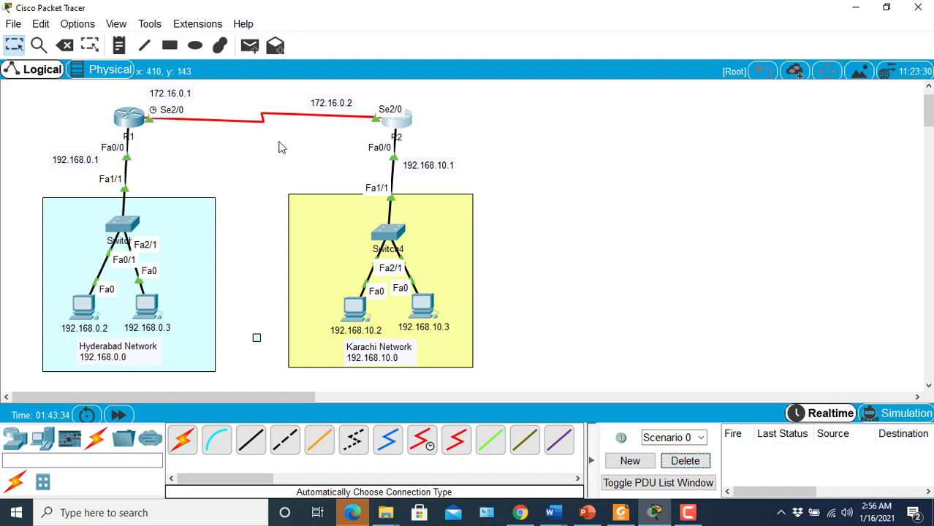
left_click(249, 45)
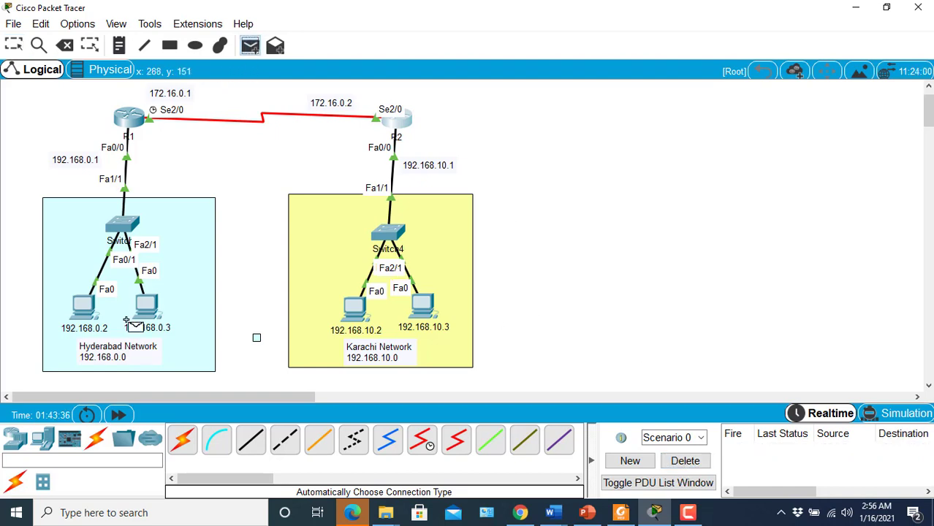
left_click(85, 307)
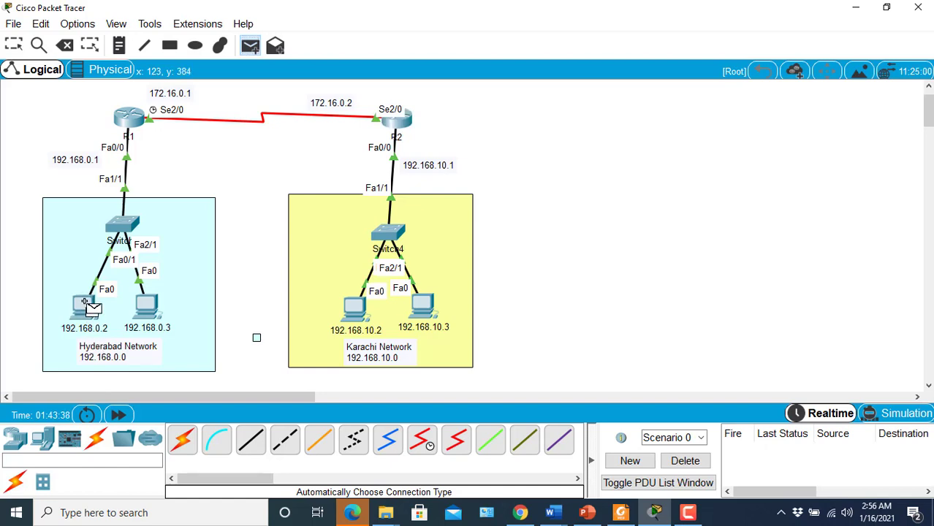
left_click(146, 307)
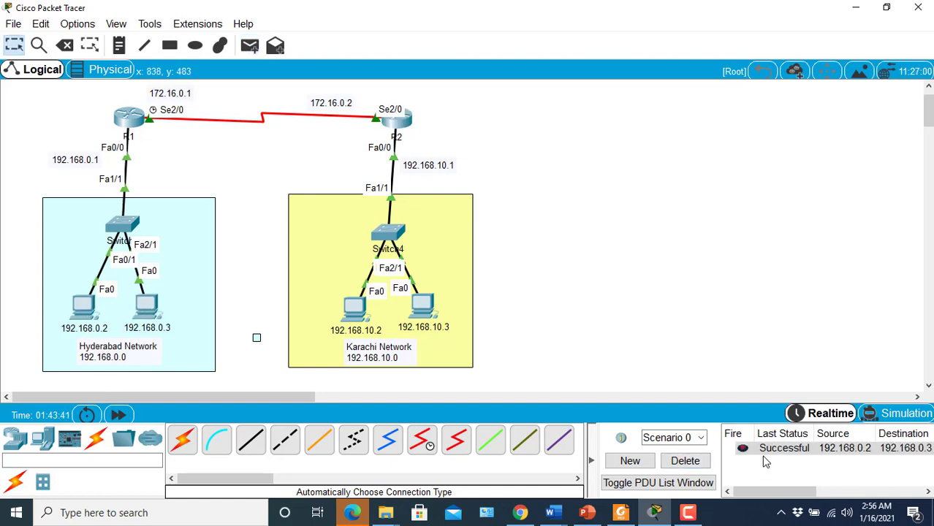
- Send simple PDUs from PC 192.168.0.2 to router R1 and from R1 to router R2
left_click(250, 45)
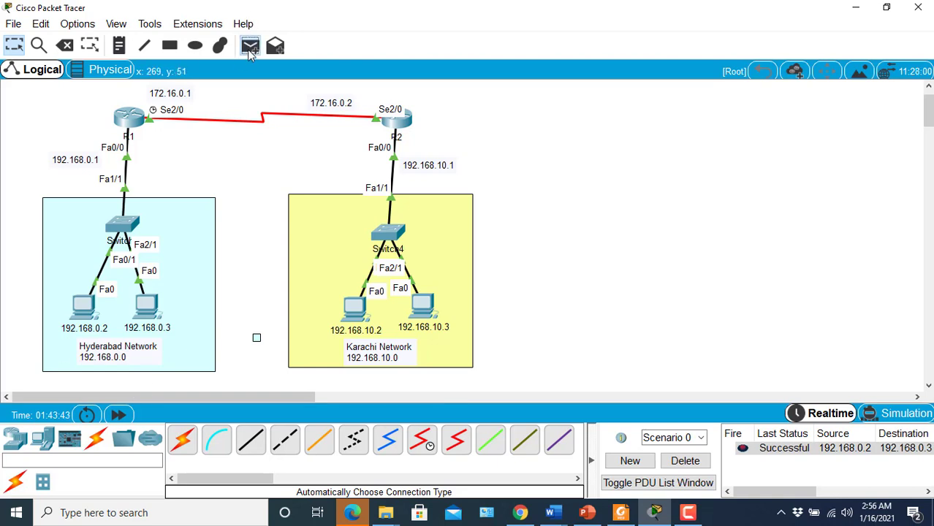
left_click(86, 309)
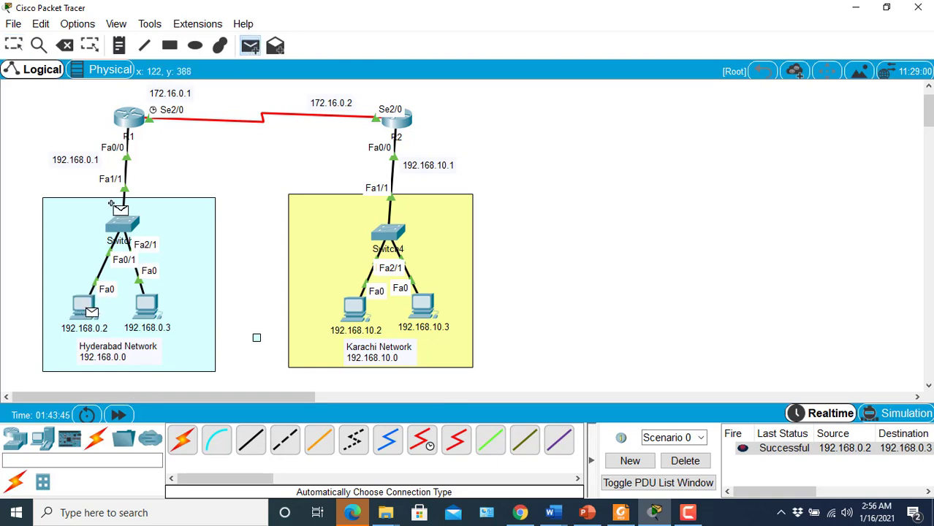
left_click(129, 115)
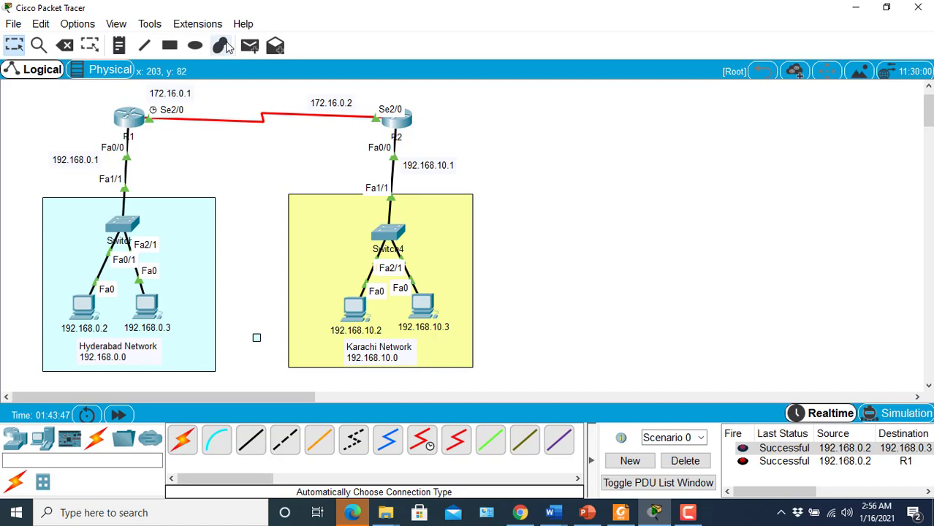
left_click(129, 119)
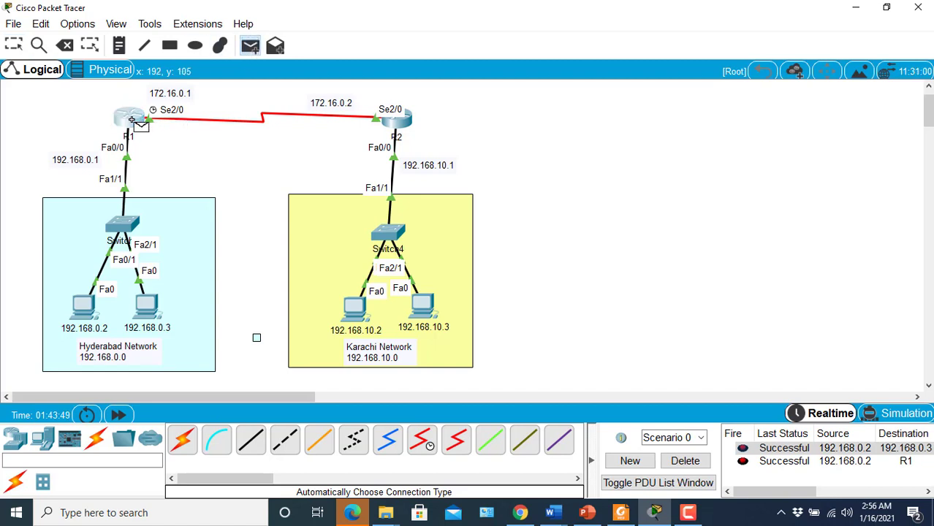
left_click(386, 119)
key("Escape")
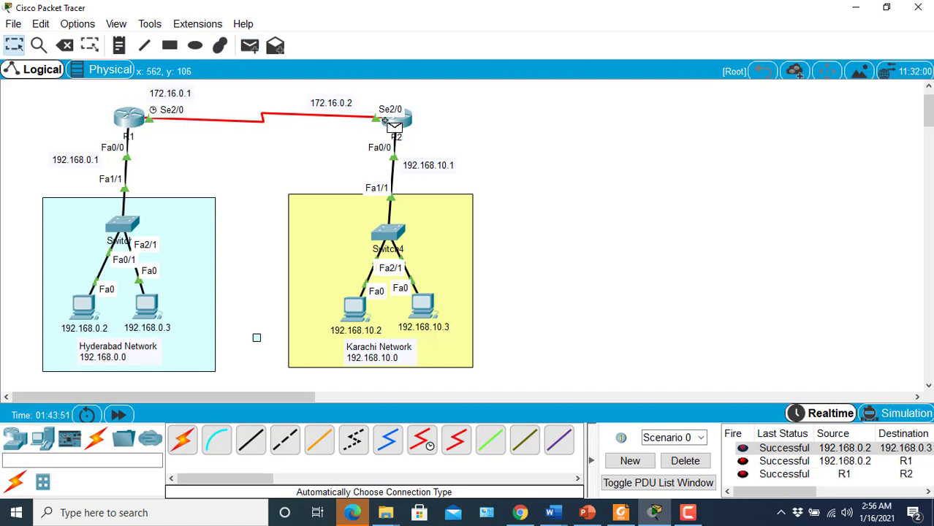
- Send a simple PDU from PC 192.168.10.2 to router R2 and check its status in the PDU list
left_click(249, 45)
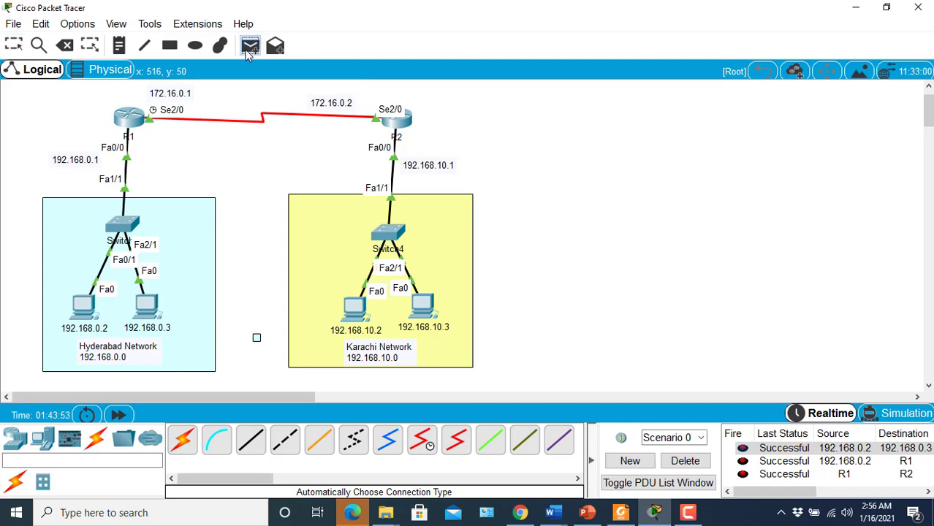
left_click(354, 307)
left_click(400, 122)
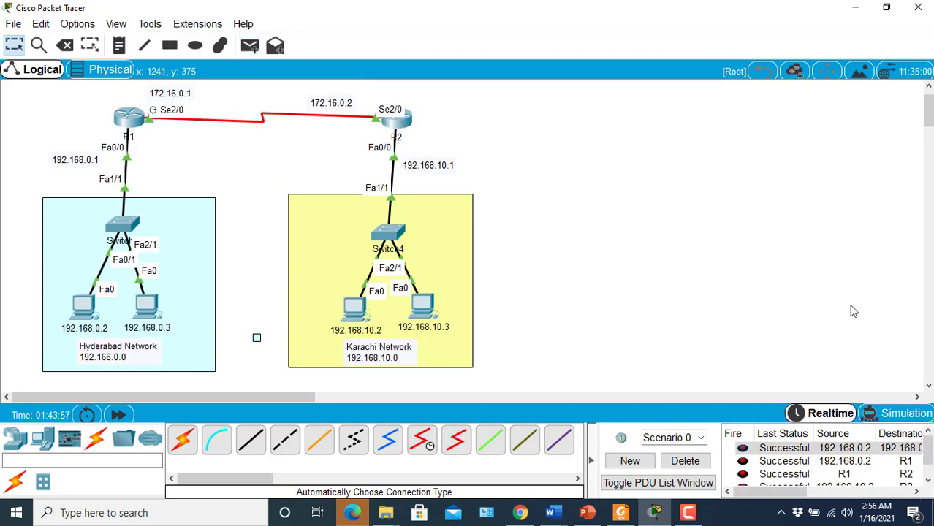
left_click(928, 481)
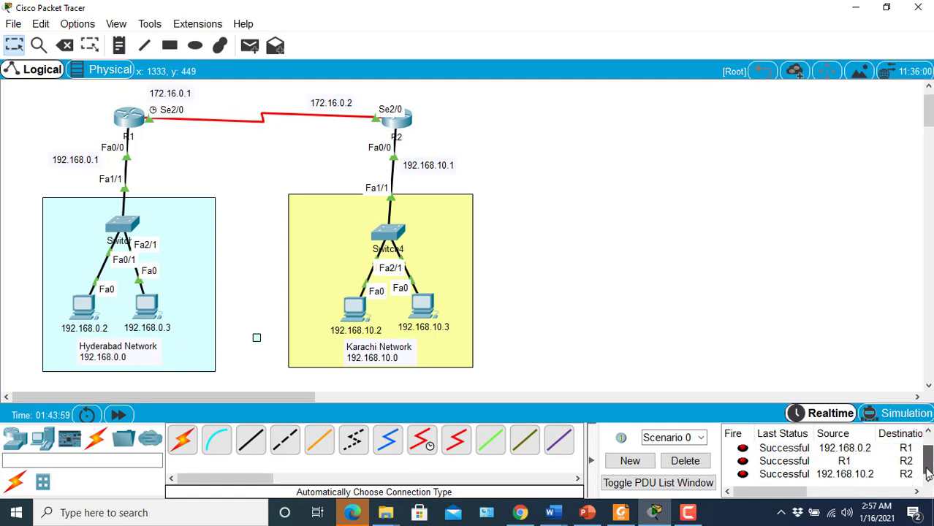
left_click_drag(927, 469, 242, 136)
- Clear the PDU scenario and test cross-network connectivity with a simple PDU from PC 192.168.10.2 to PC 192.168.0.3
left_click(682, 461)
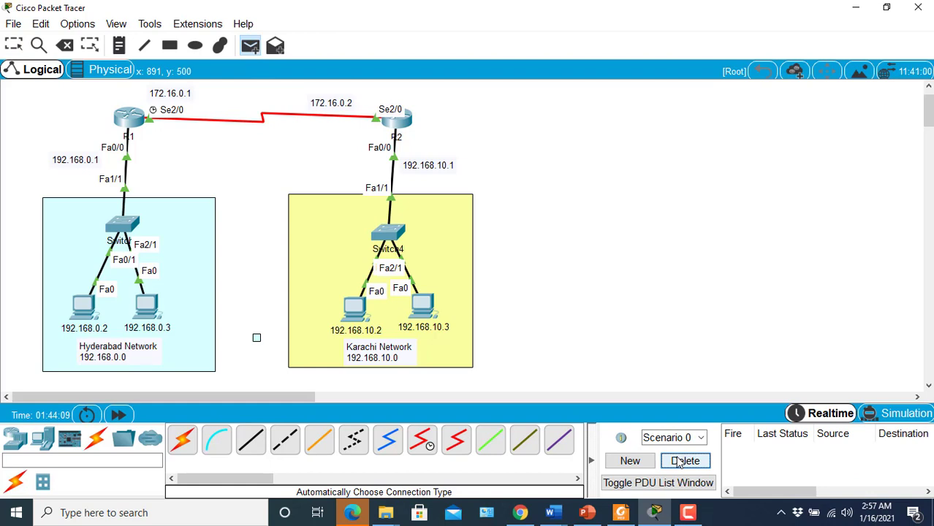
left_click(353, 308)
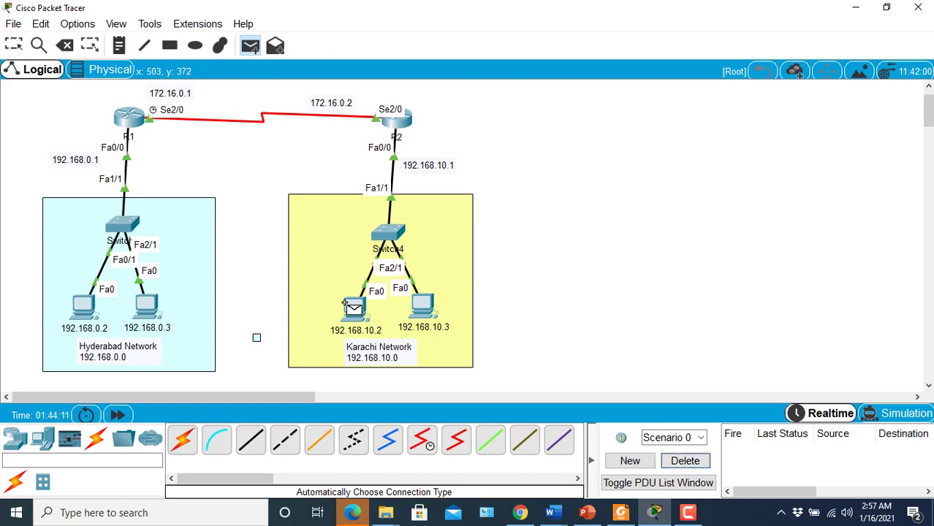
left_click(146, 307)
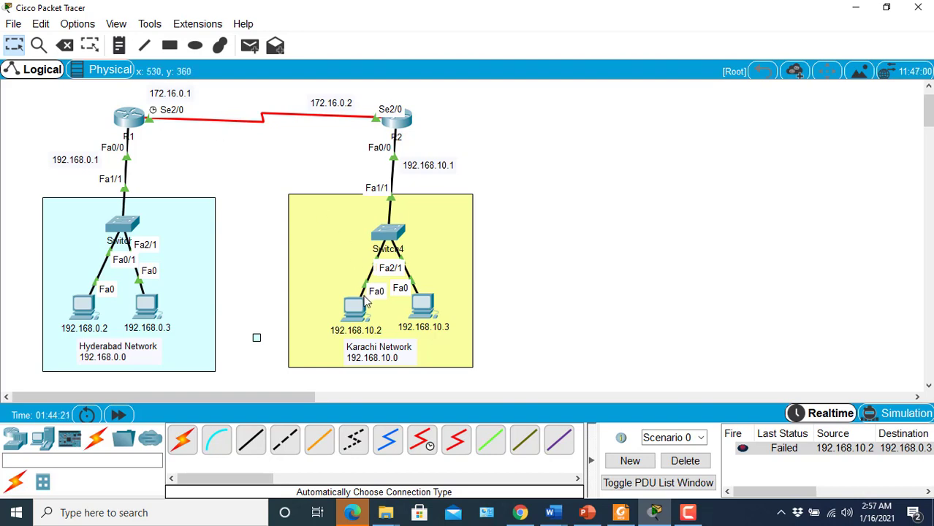
- Review the Serial2/0 commands in router R1's command-line history, and close the router's configuration
mouse_move(146, 308)
left_click(129, 123)
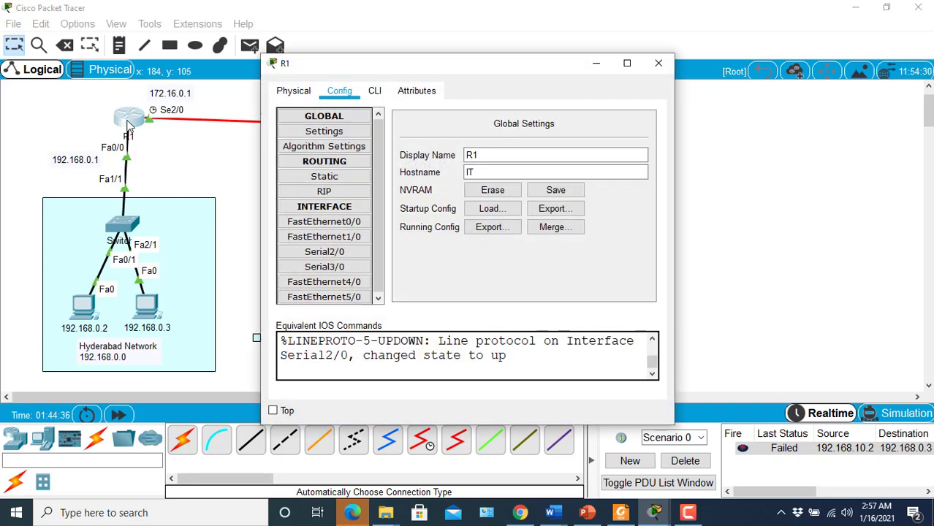
left_click(375, 91)
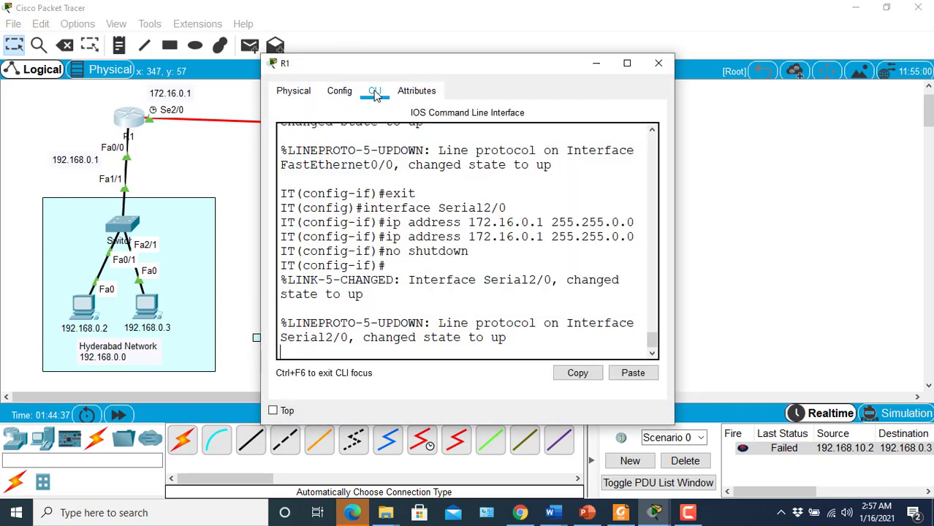
left_click(661, 64)
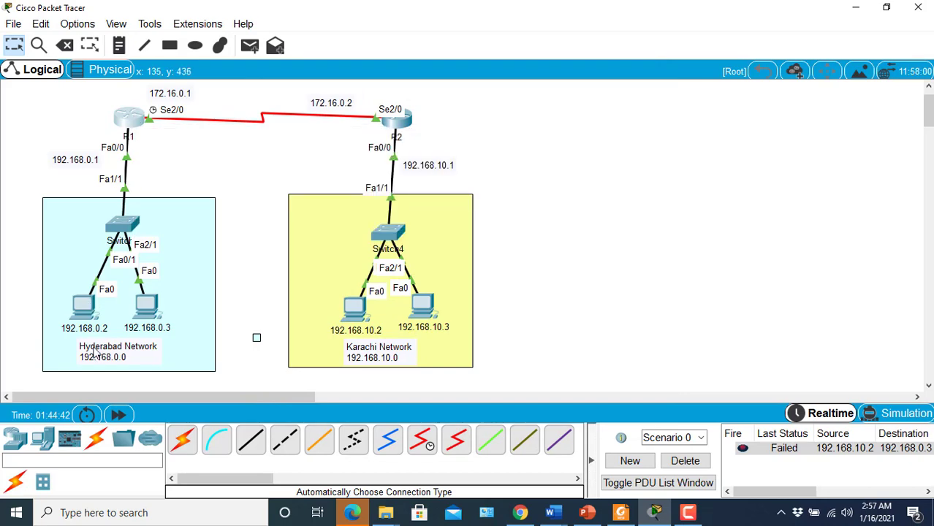
- Reopen router R1's command line and exit the interface configuration back to global configuration mode
mouse_move(125, 125)
left_click(130, 123)
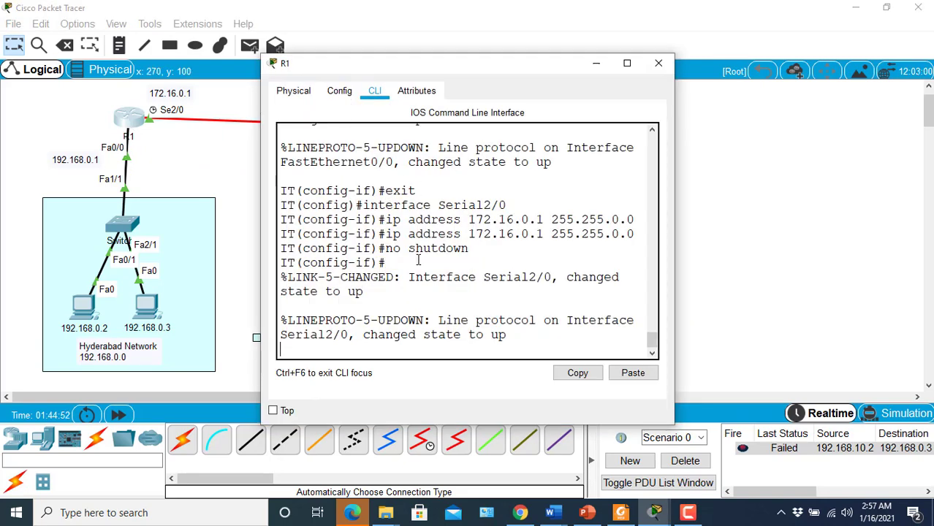
key("Return")
key("Return")
key("Return")
key("Return")
key("Return")
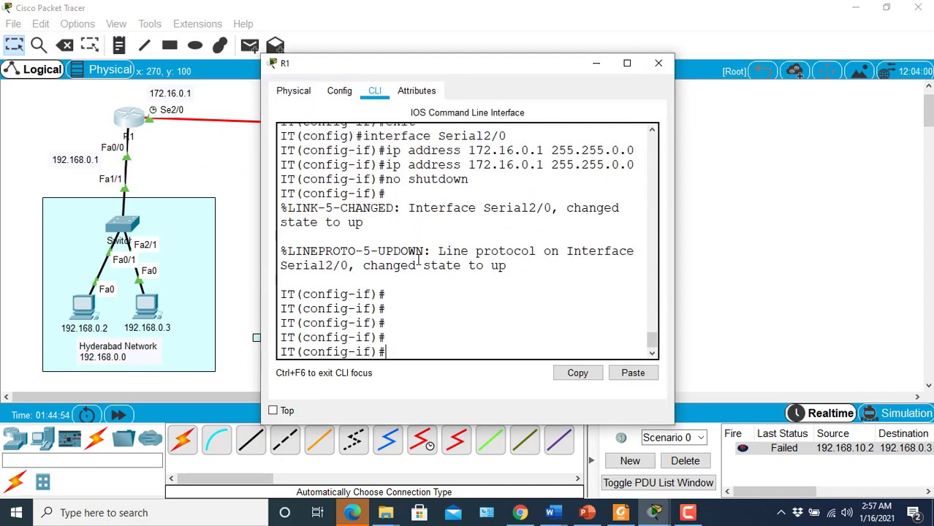
type("exit")
key("Return")
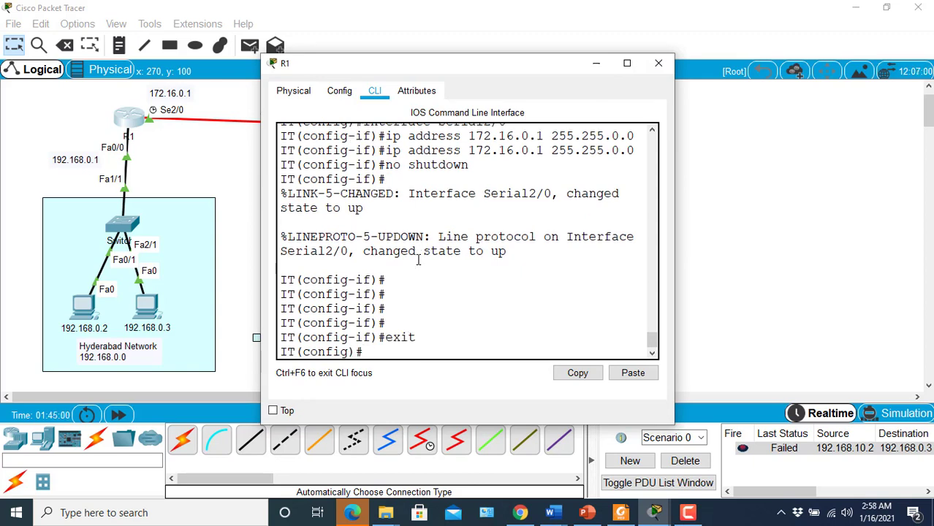
- Enter line configuration mode on R1 for the virtual terminal lines with the command line vty 0 4
type("li")
key("BackSpace")
key("BackSpace")
type("linr")
key("BackSpace")
type("e vty 0 4")
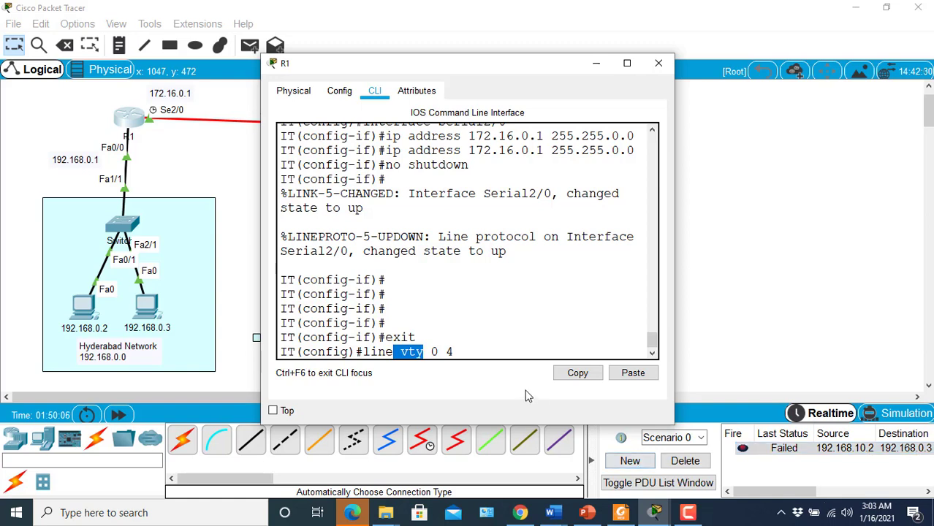
left_click_drag(430, 351, 468, 352)
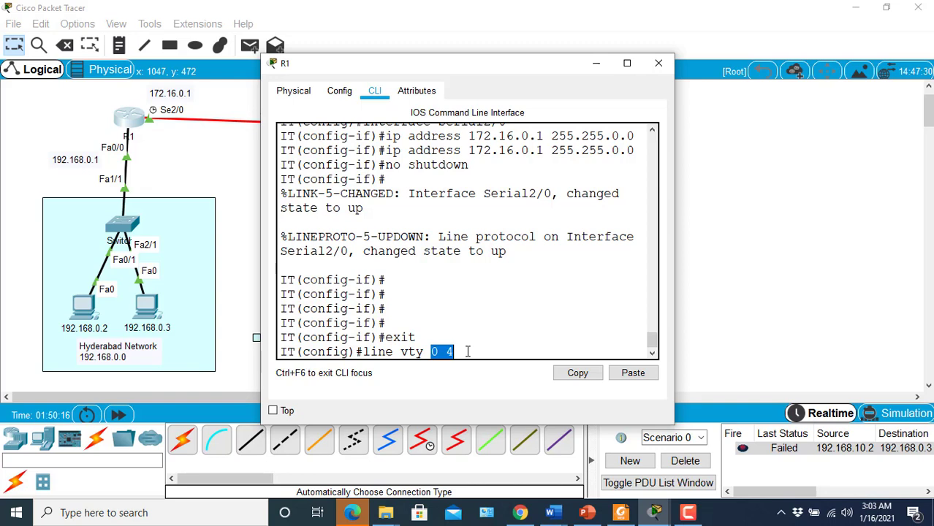
left_click(468, 352)
key("Return")
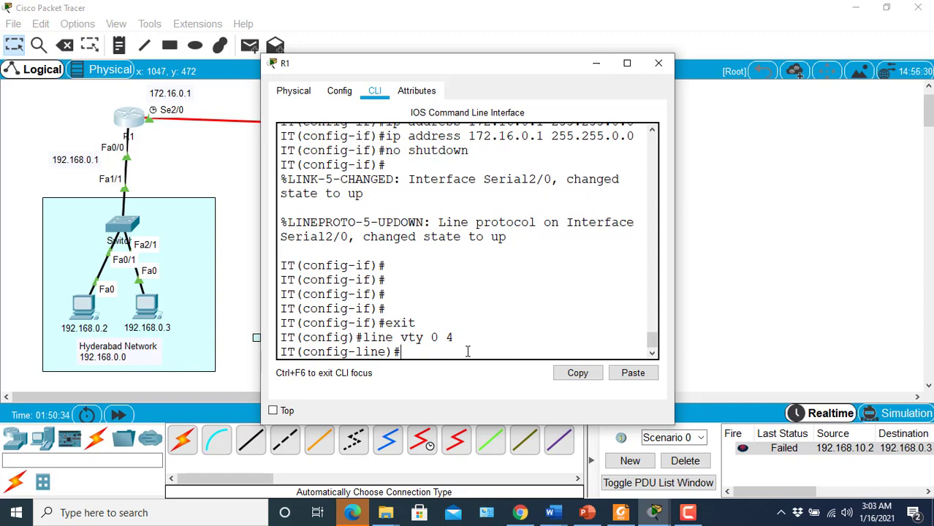
- Set the line password for R1's virtual terminal lines, enable login, and exit to global configuration mode
type("passwor")
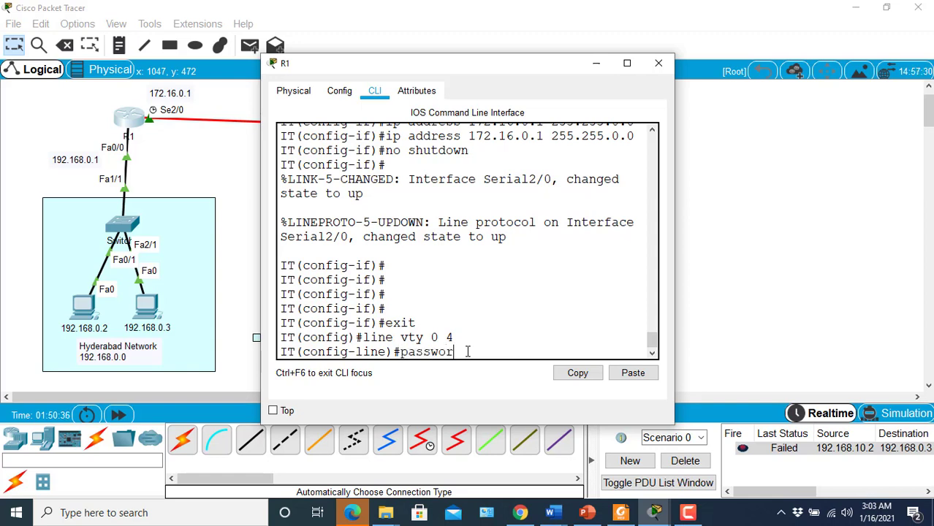
type("d")
type("cisco")
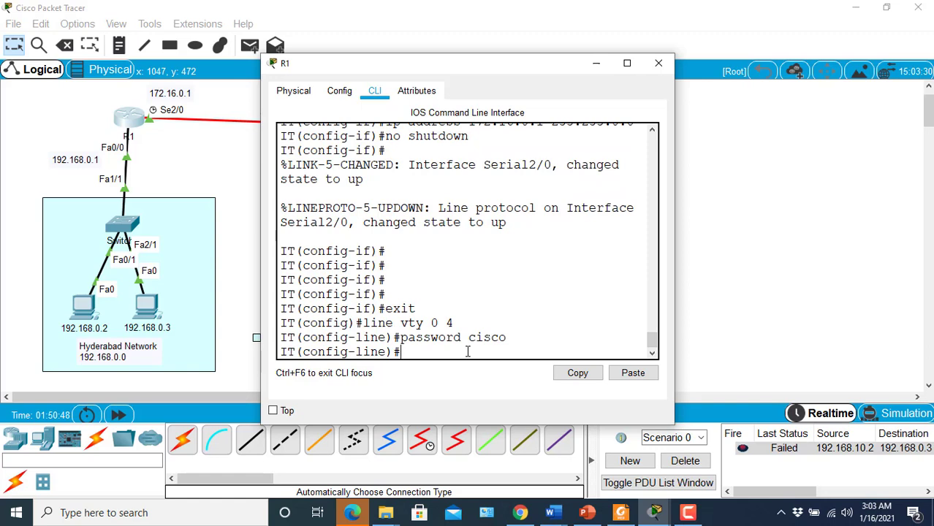
type("login")
key("Return")
type("ex")
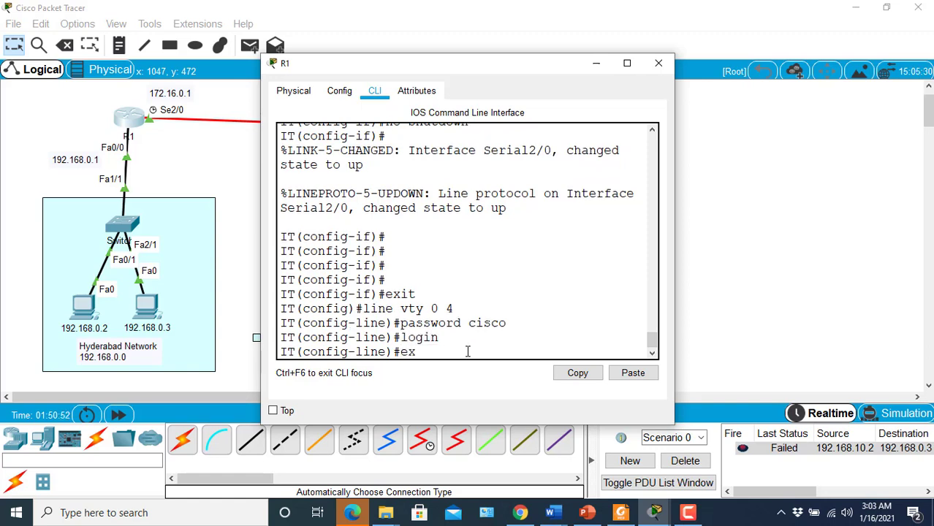
type("it")
key("Return")
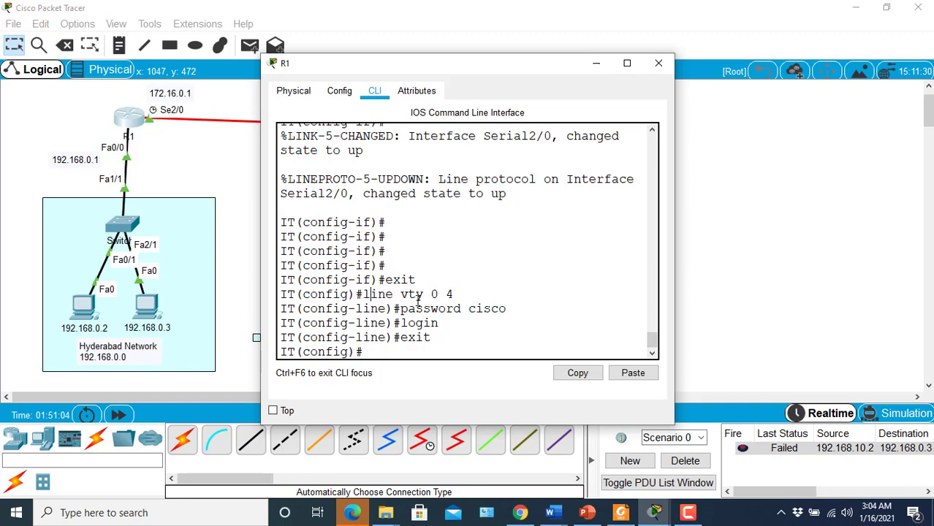
double_click(412, 295)
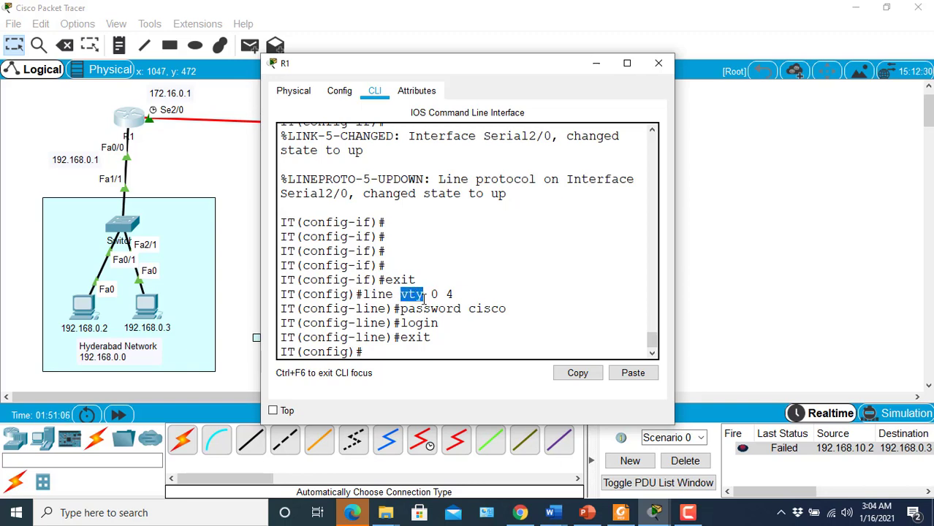
- Set an enable password for privileged access on router R1 and exit global configuration mode
left_click(371, 350)
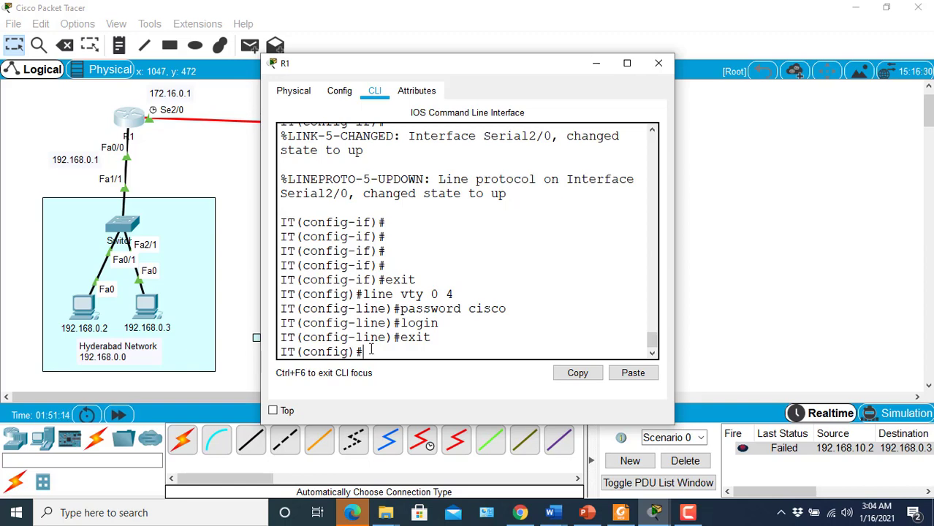
type("enable password")
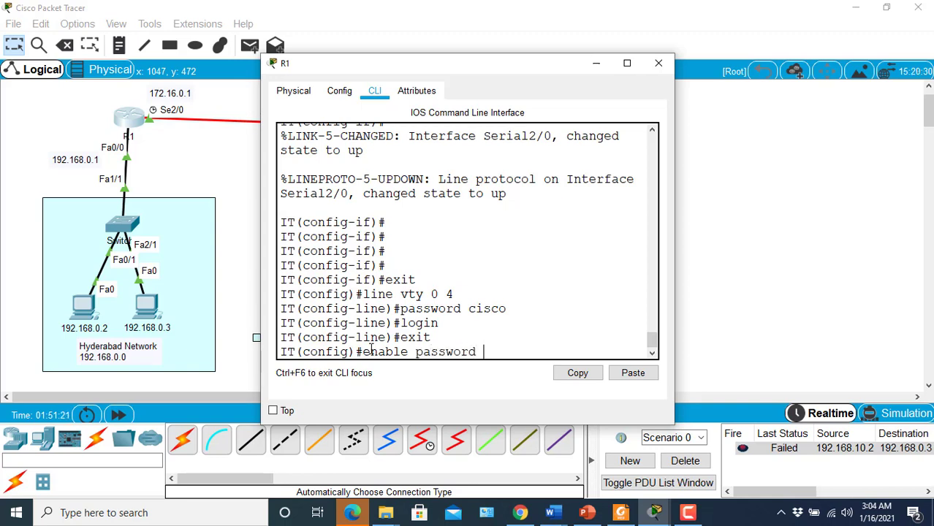
type(" 12345")
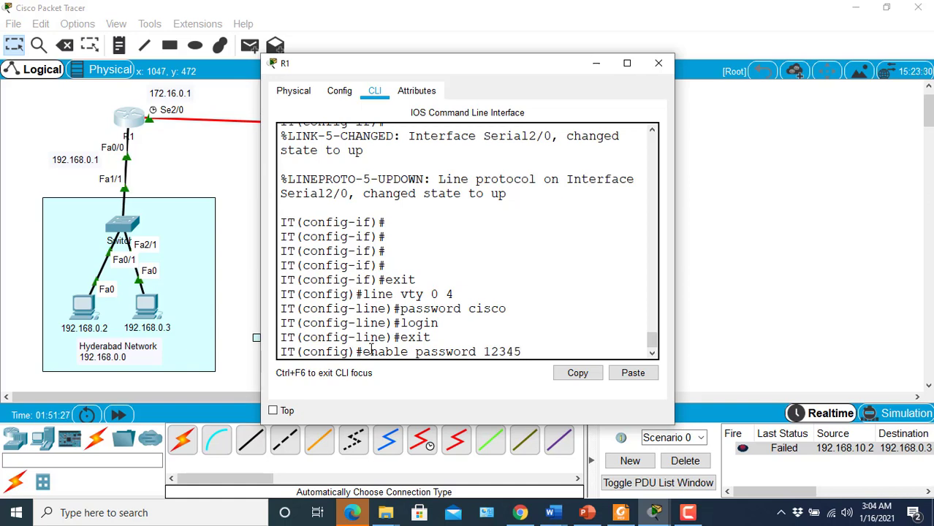
key("Return")
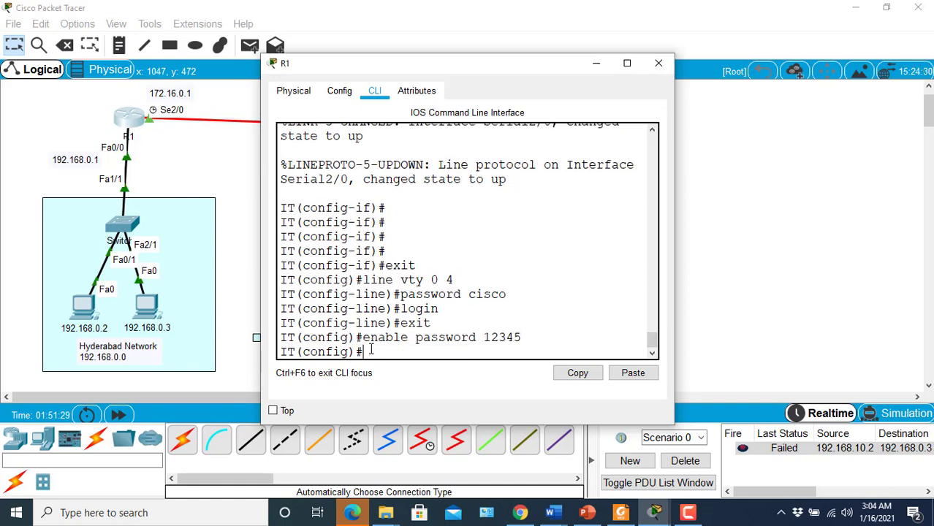
type("exit")
key("Return")
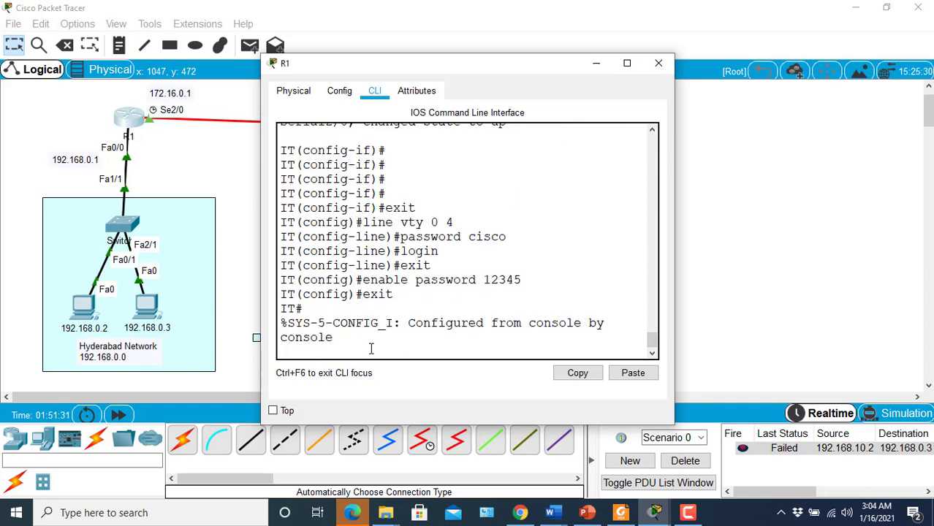
key("Return")
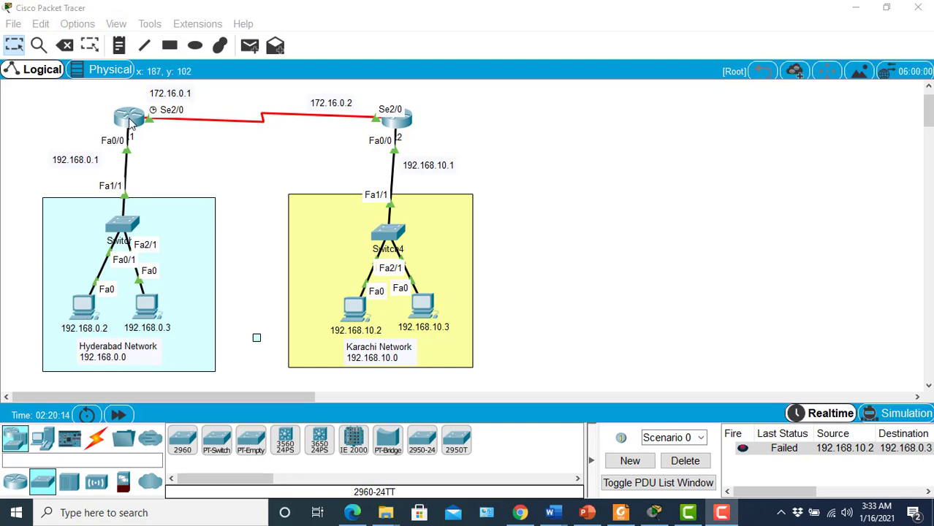
- Open the Command Prompt on PC 192.168.0.2 in the Hyderabad network
left_click(84, 313)
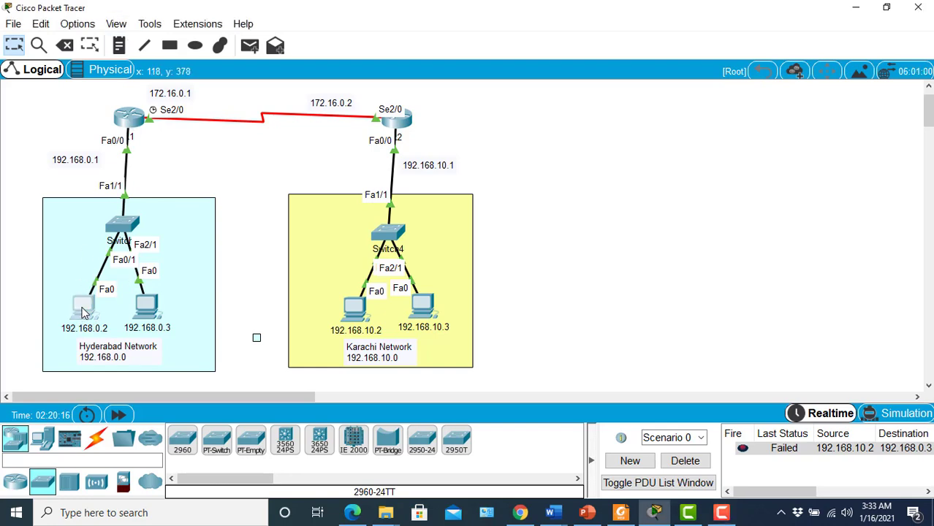
left_click(84, 313)
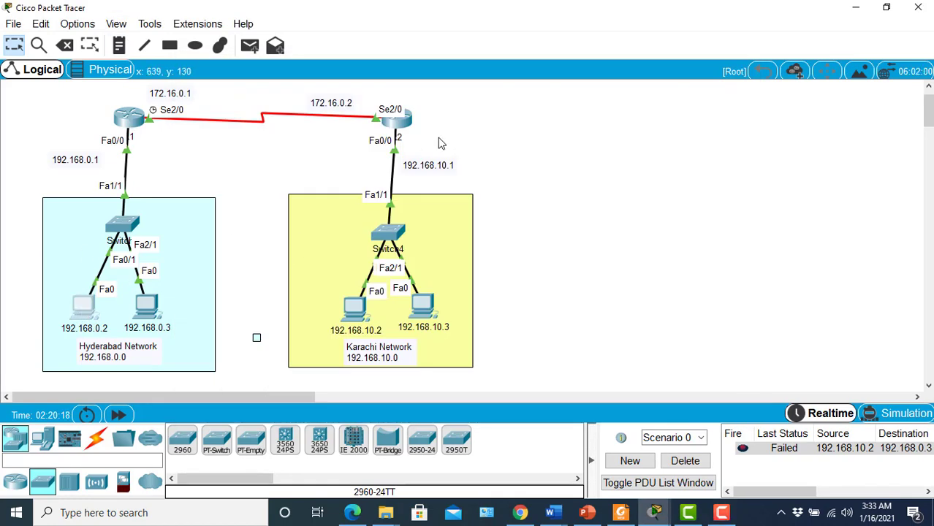
left_click(85, 310)
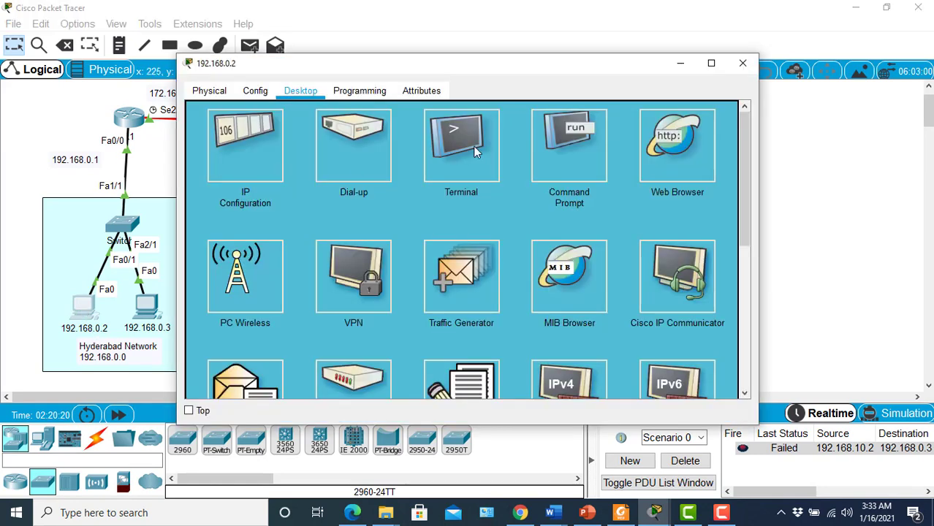
left_click(571, 148)
scroll(573, 152, "down", 10)
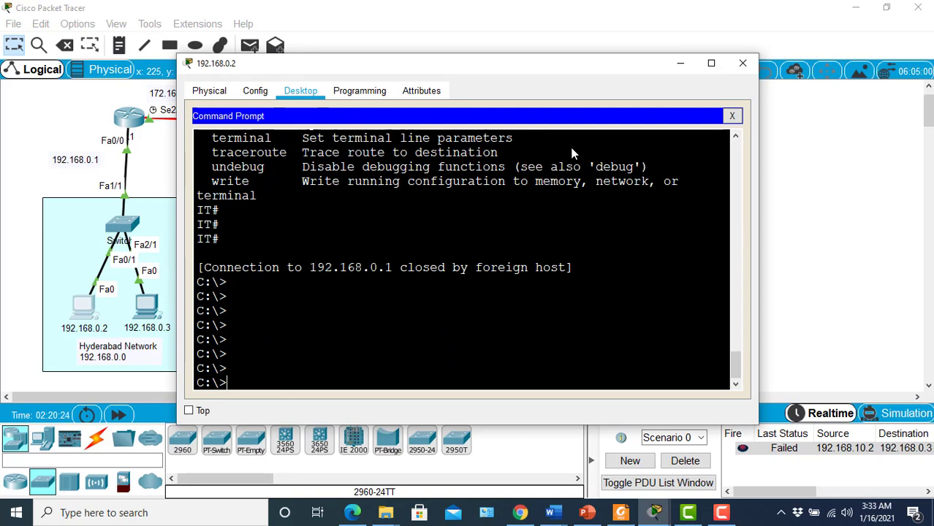
- Start a telnet session to 192.168.0.1 from the PC and log in with the virtual terminal line password
type("telnet 1")
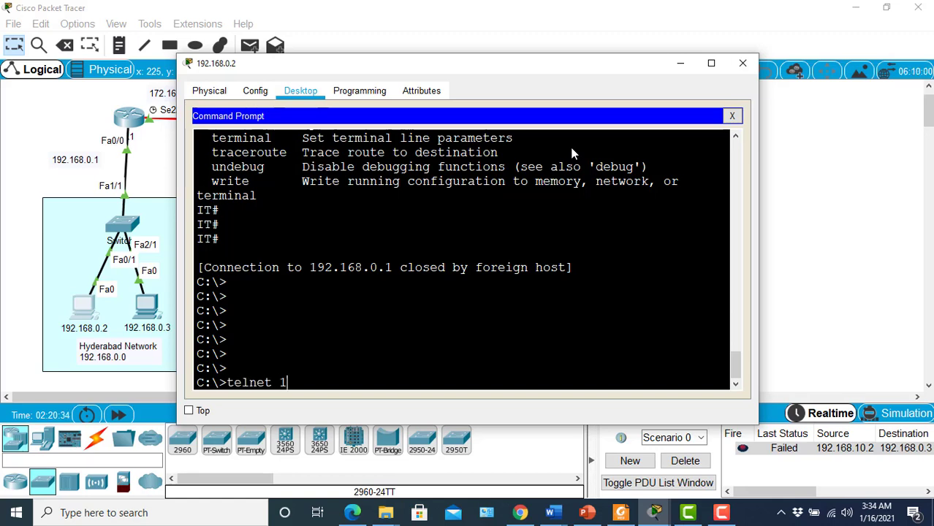
type("92.168.0.1")
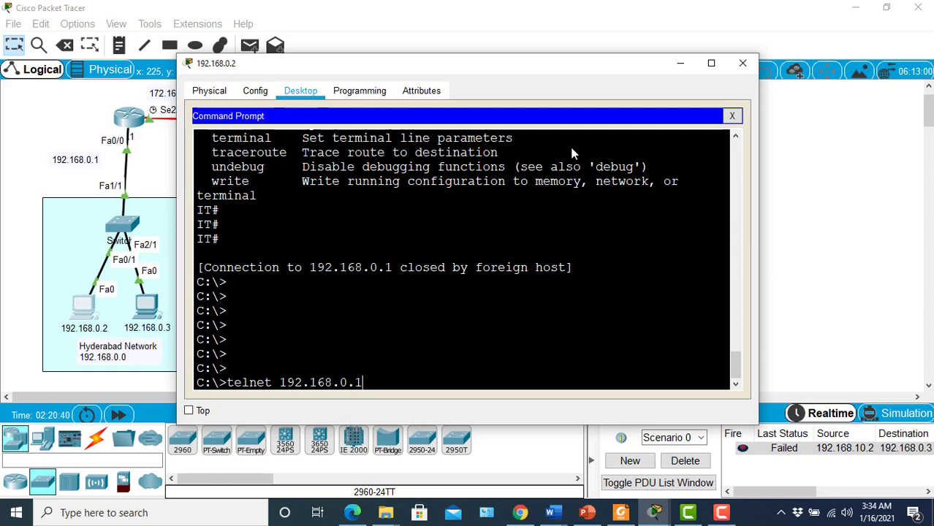
key("Return")
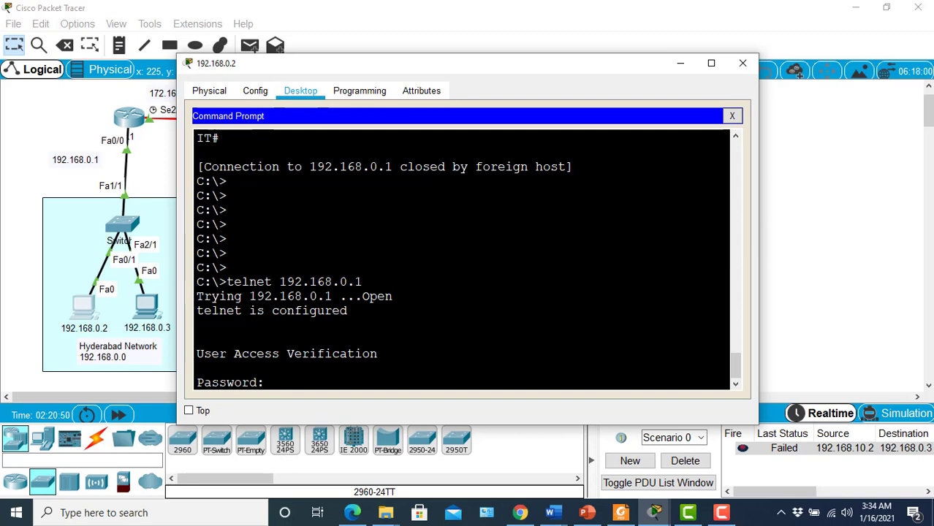
key("Return")
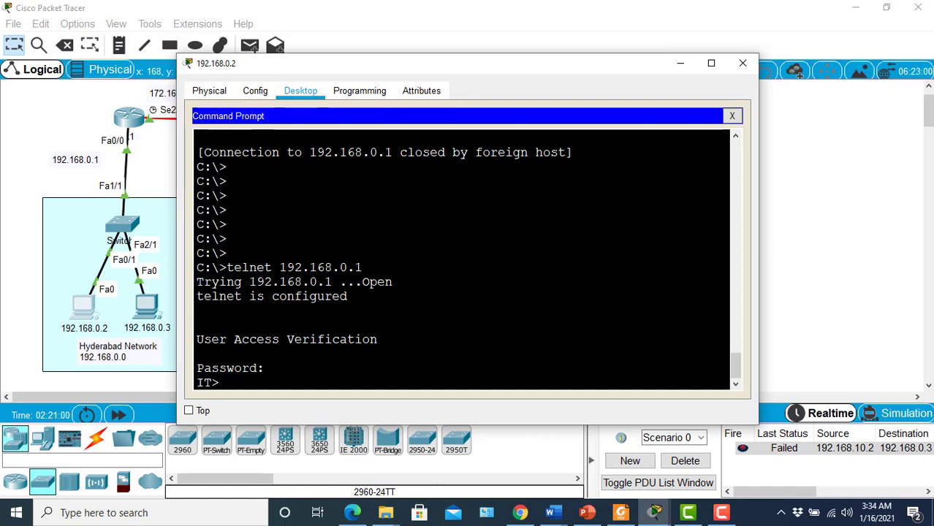
- Check the prompt in router R1's own command line against the telnet session, and close the router's window
left_click(680, 63)
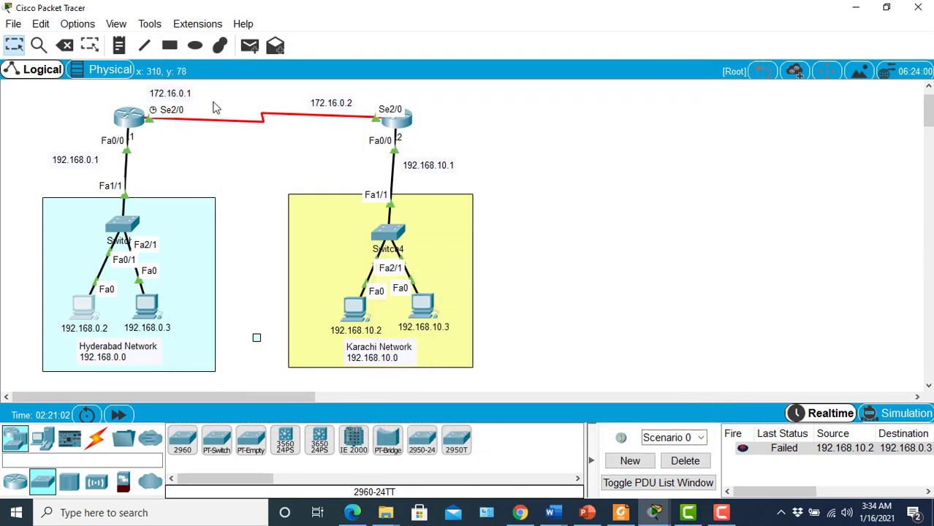
double_click(125, 124)
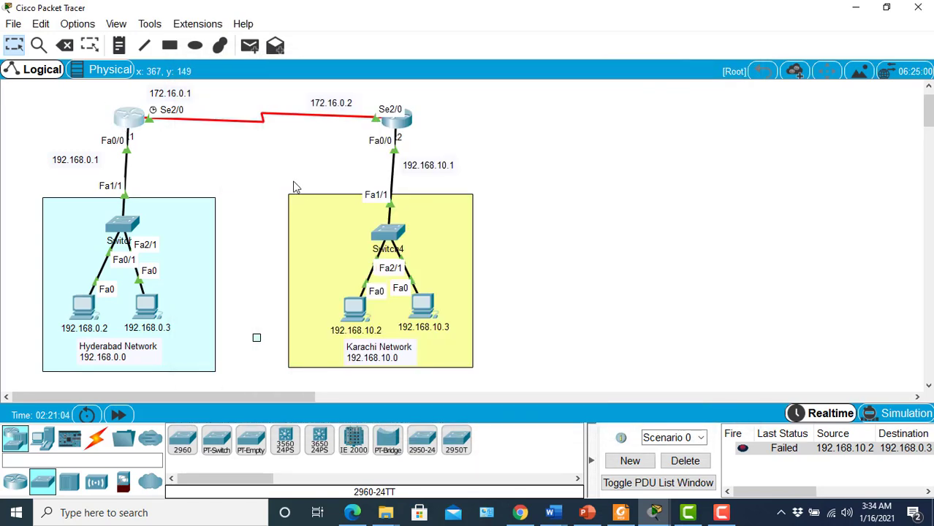
double_click(129, 118)
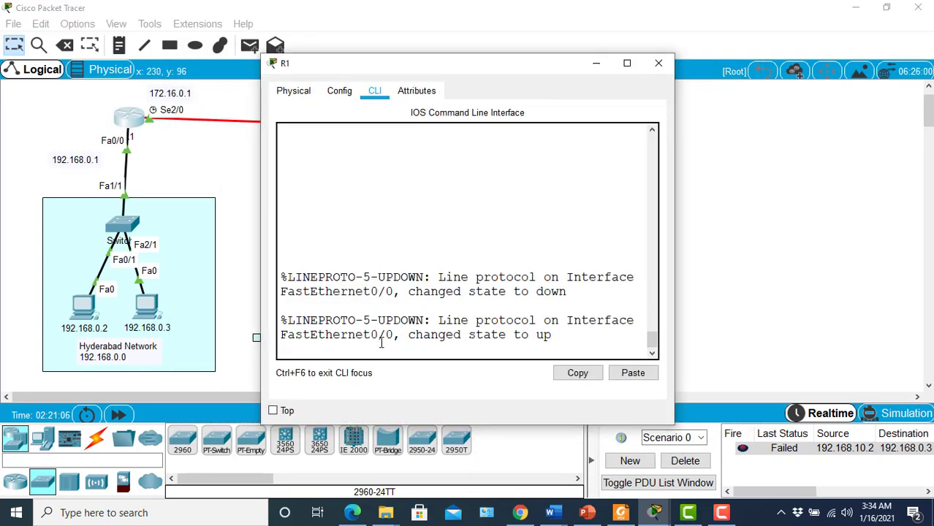
key("Return")
key("Return")
key("Return")
key("Return")
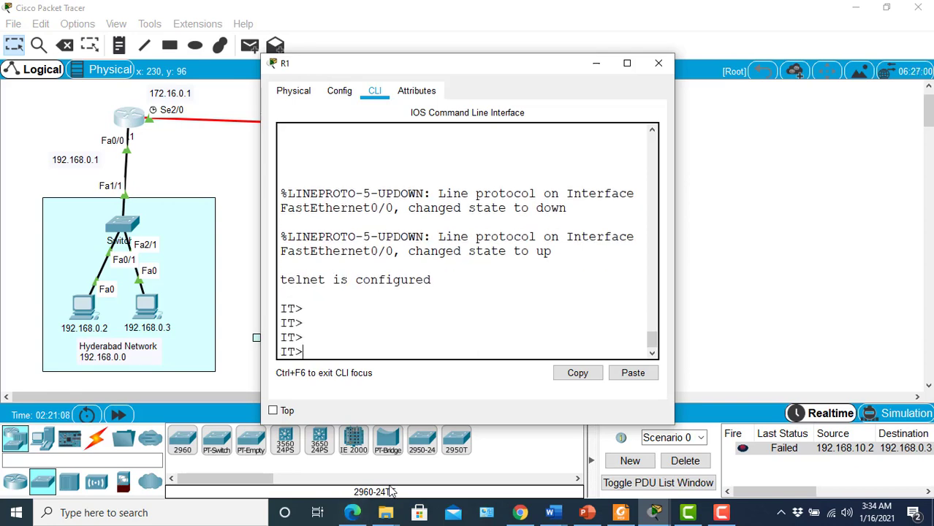
left_click(660, 64)
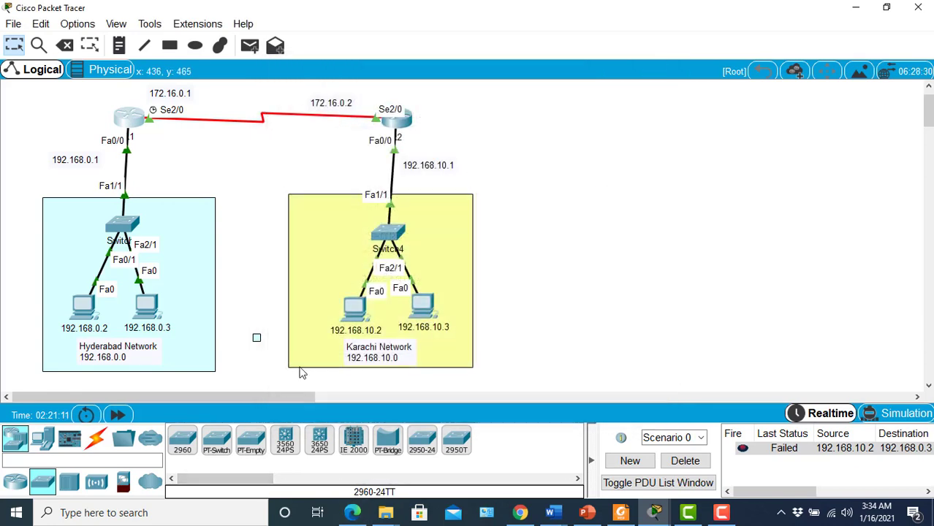
- Return to the telnet session on PC 192.168.0.2 and enter privileged mode with the enable password
double_click(71, 316)
left_click(82, 314)
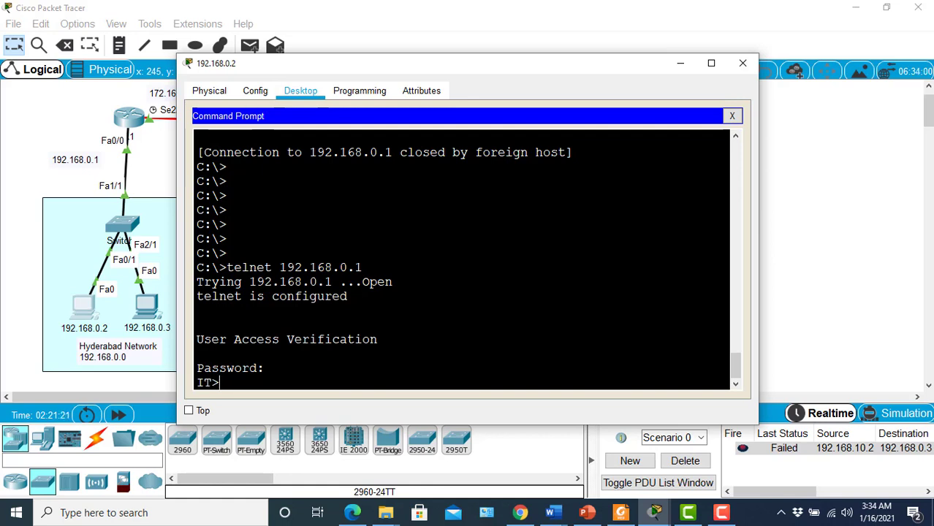
type("en")
key("Return")
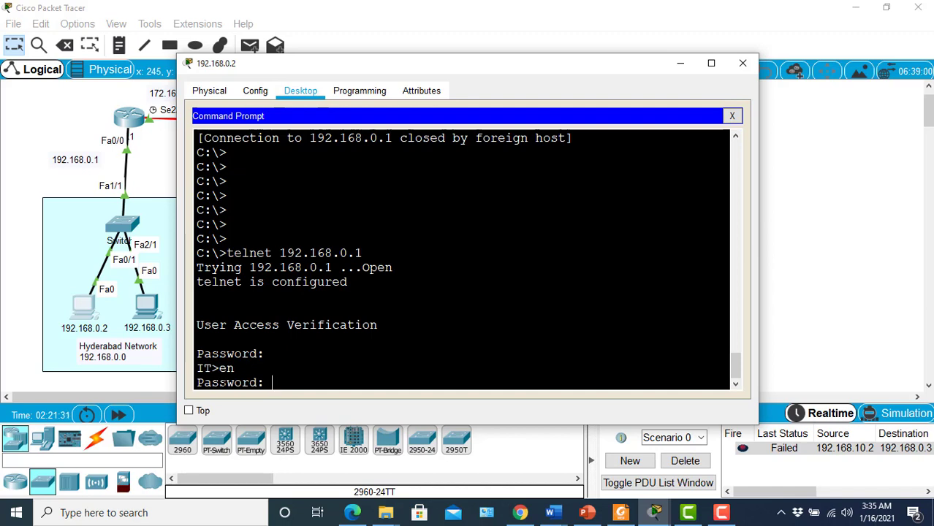
key("Return")
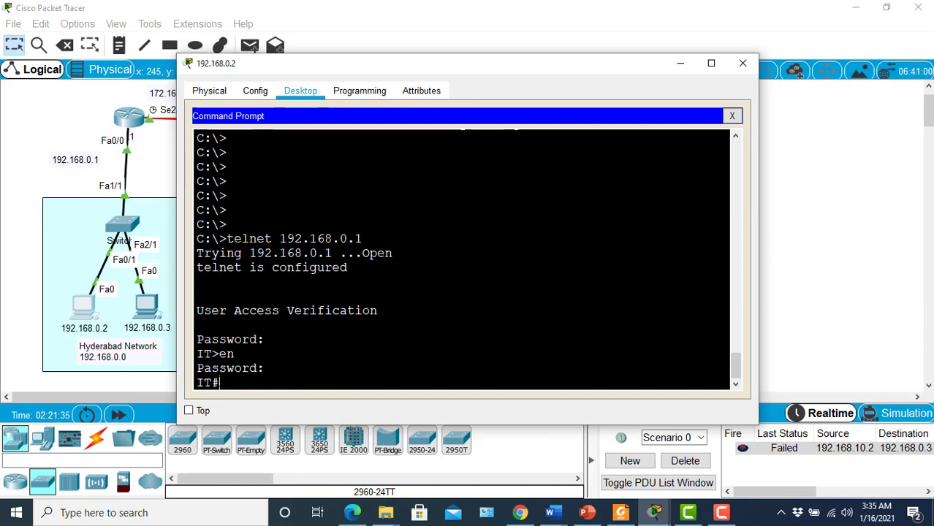
left_click_drag(220, 383, 213, 354)
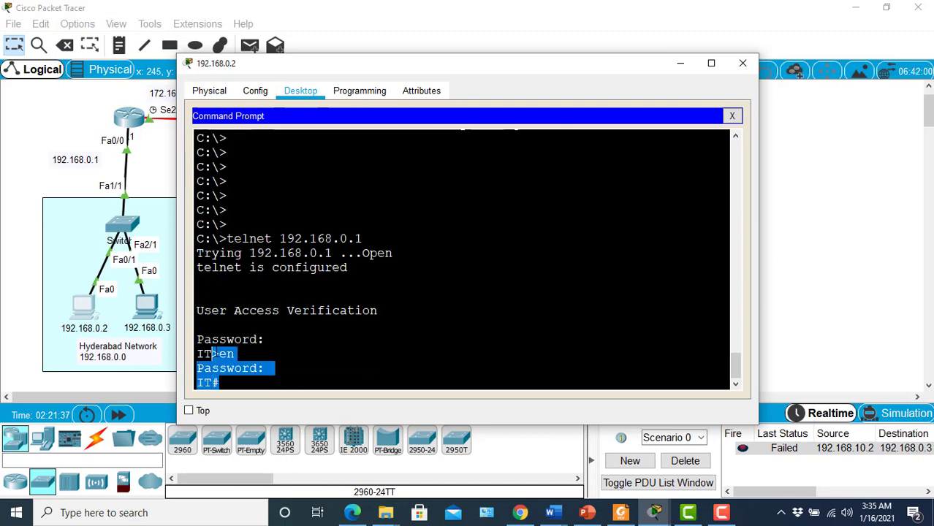
left_click(212, 354)
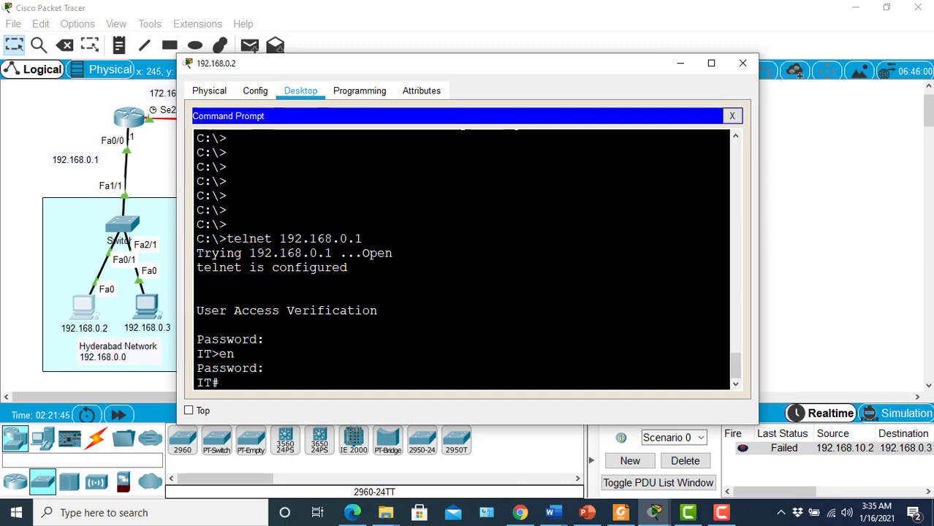
- List the commands available in the router's privileged mode over telnet and page through to the end of the help
key("Return")
key("Return")
key("Return")
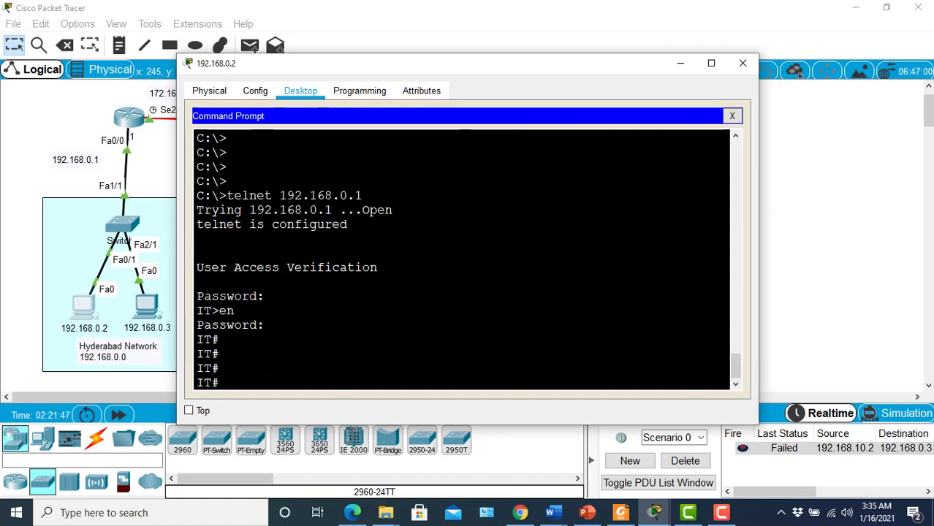
type("?")
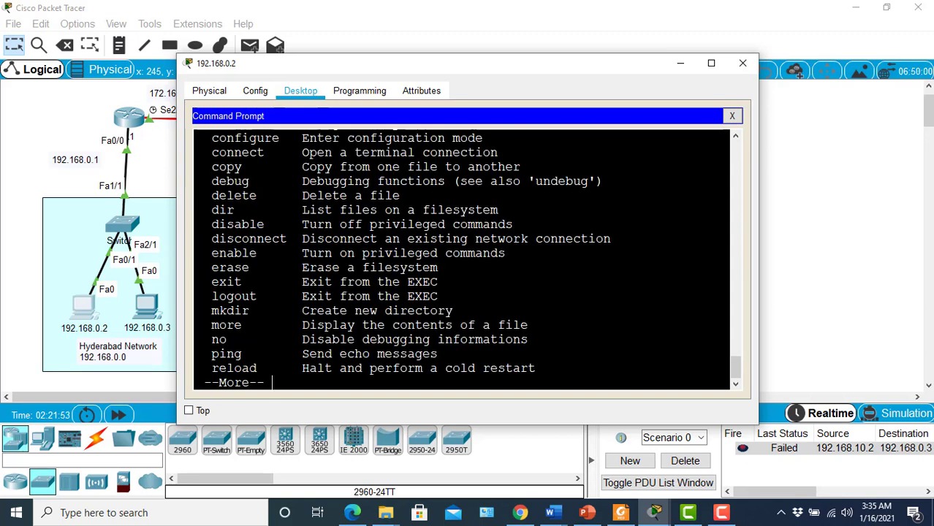
key("Return")
key("Return")
key("Return")
key("Return")
key("Return")
key("Return")
key("Return")
key("Return")
key("Return")
key("Return")
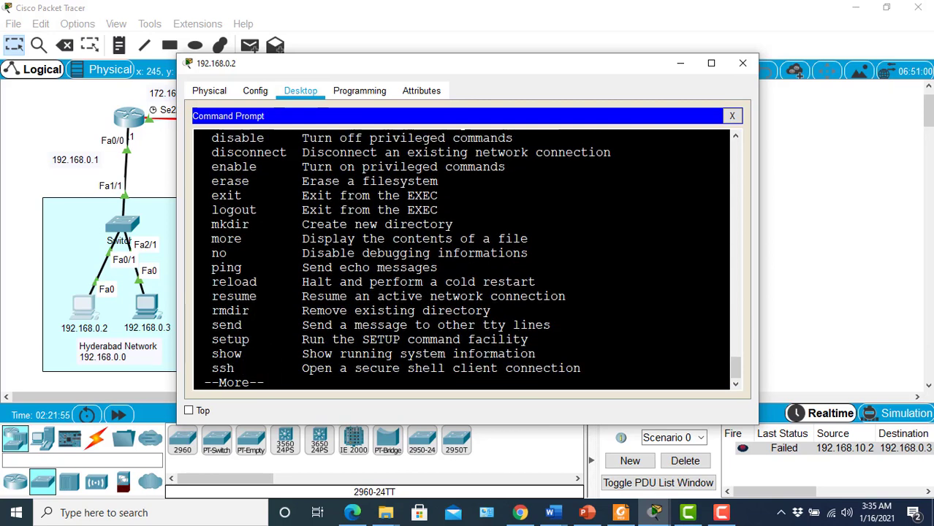
key("Return")
key("Return")
key("Return")
key("Return")
key("Return")
key("Return")
key("Return")
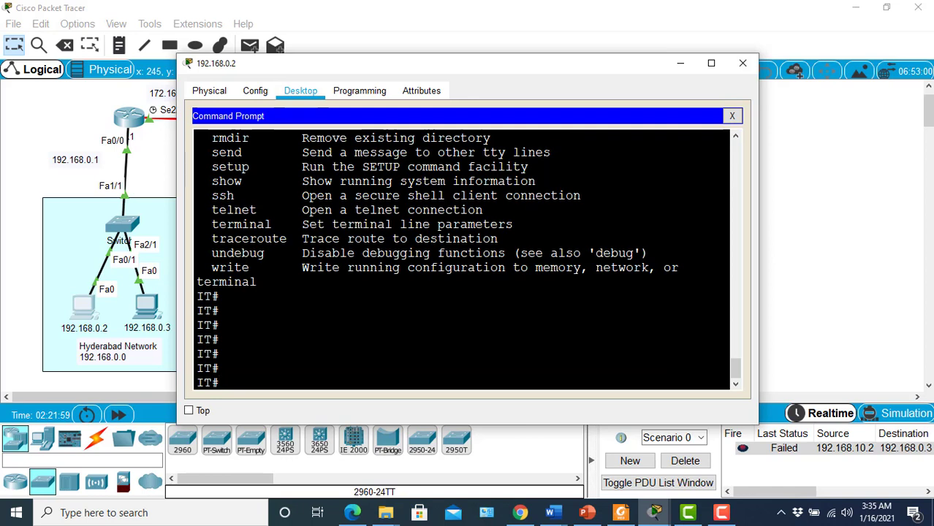
- Enter the router's global configuration mode over telnet with the command config t
type("congif t")
key("Return")
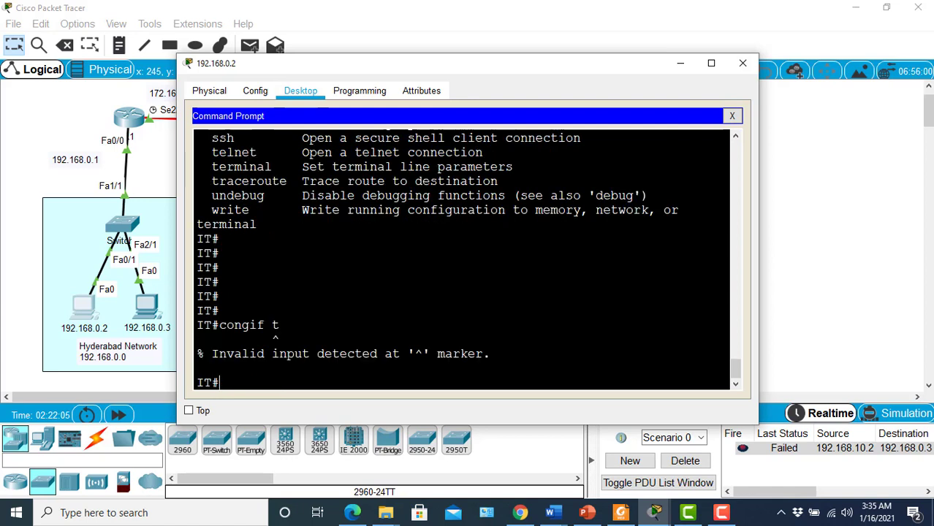
type("config t")
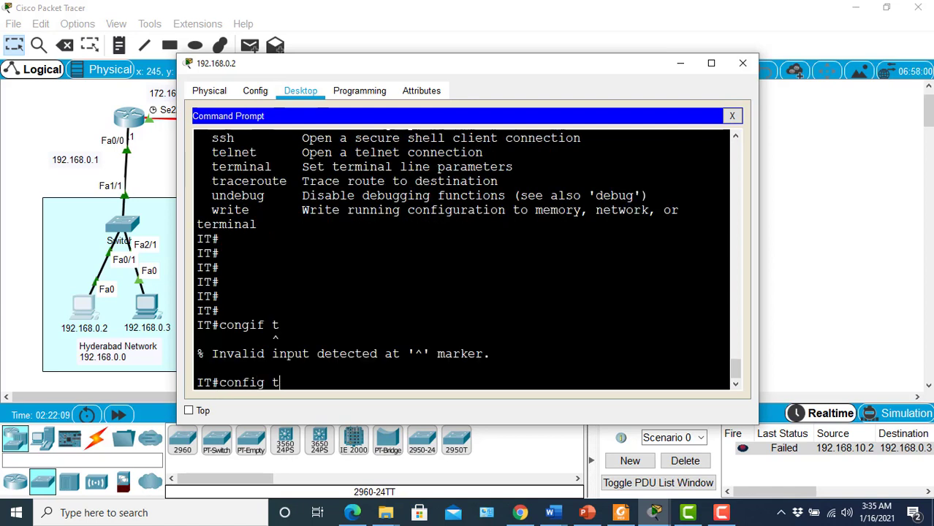
key("Return")
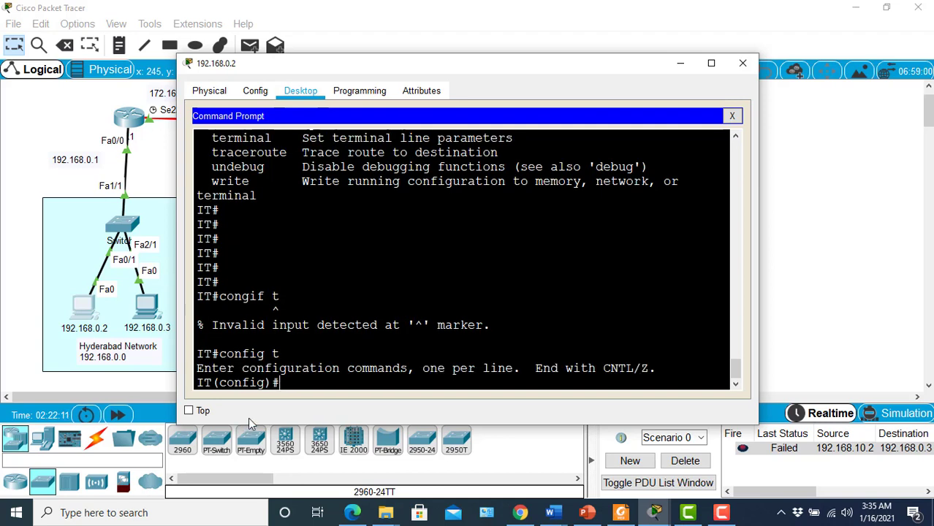
left_click_drag(282, 382, 196, 382)
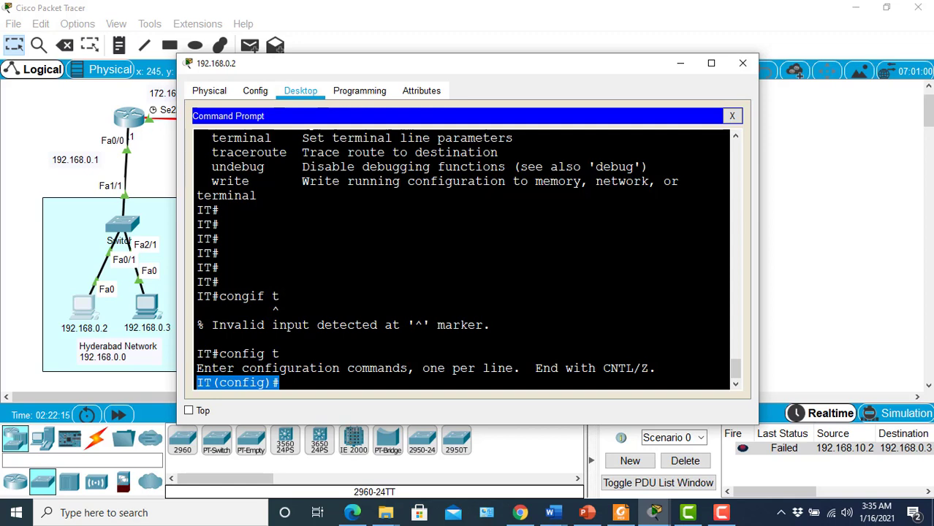
left_click(280, 383)
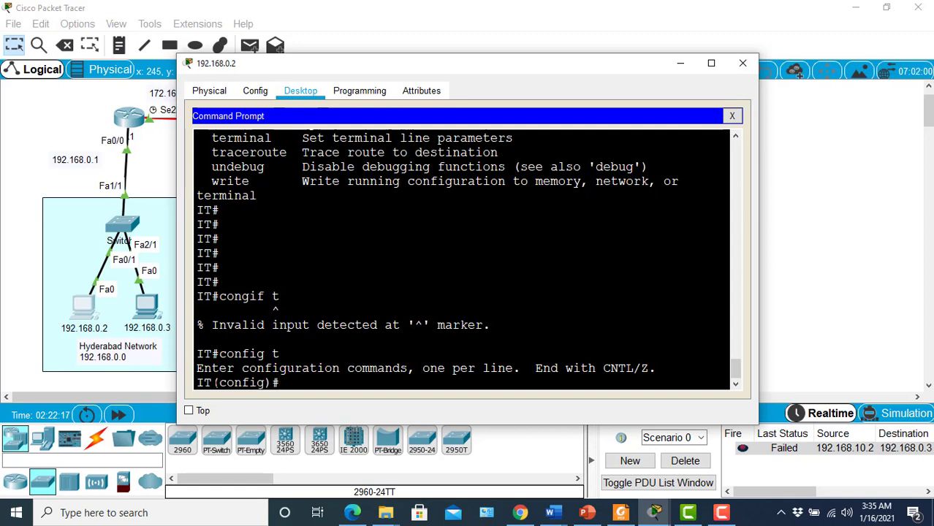
- Set the router's hostname to hyerabad over the telnet session
left_click_drag(214, 383, 197, 382)
type("hot")
key("BackSpace")
type("stname")
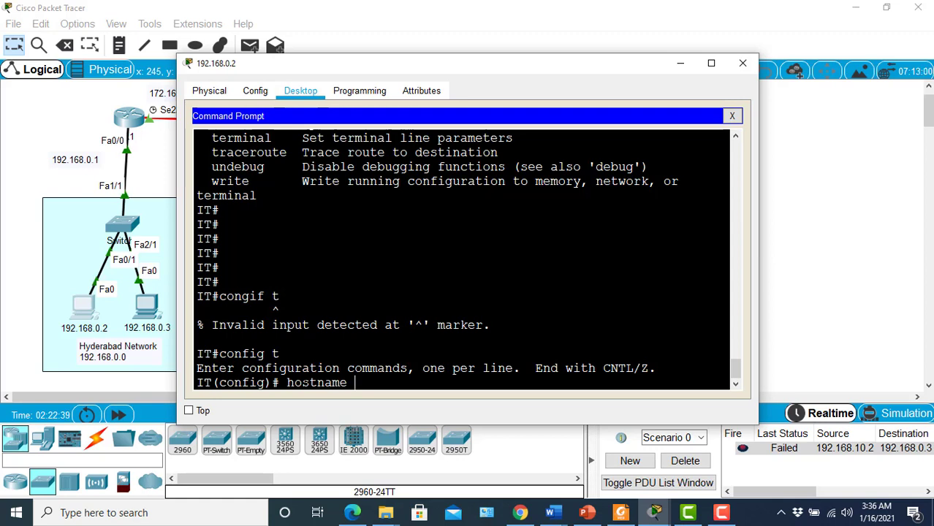
type("hyerabad")
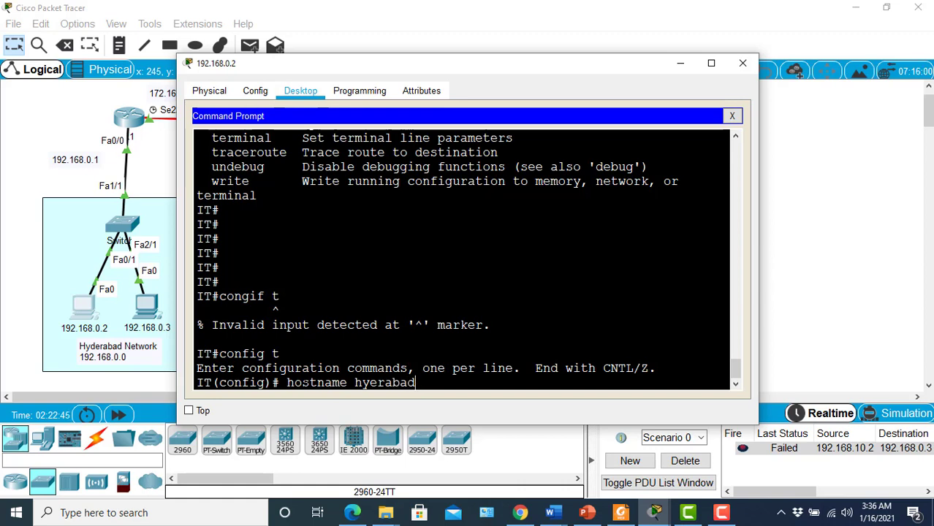
key("Return")
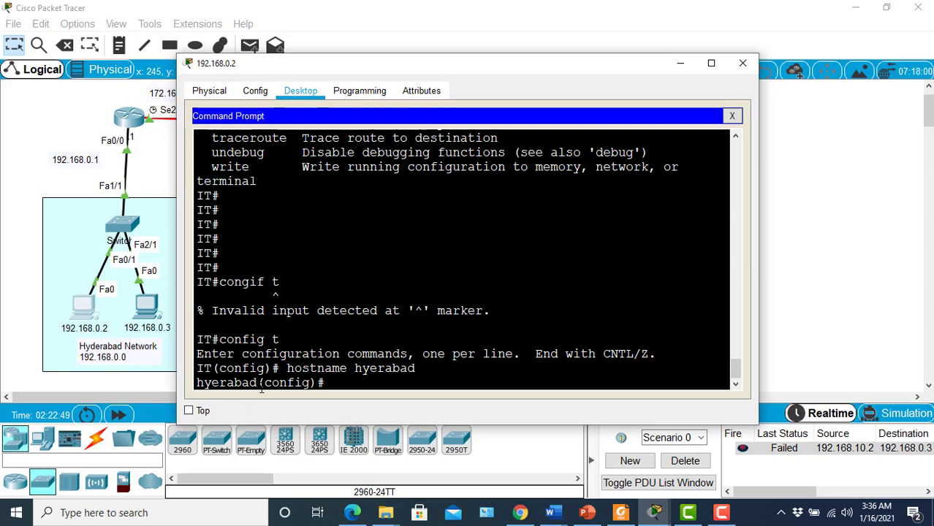
left_click_drag(258, 383, 212, 369)
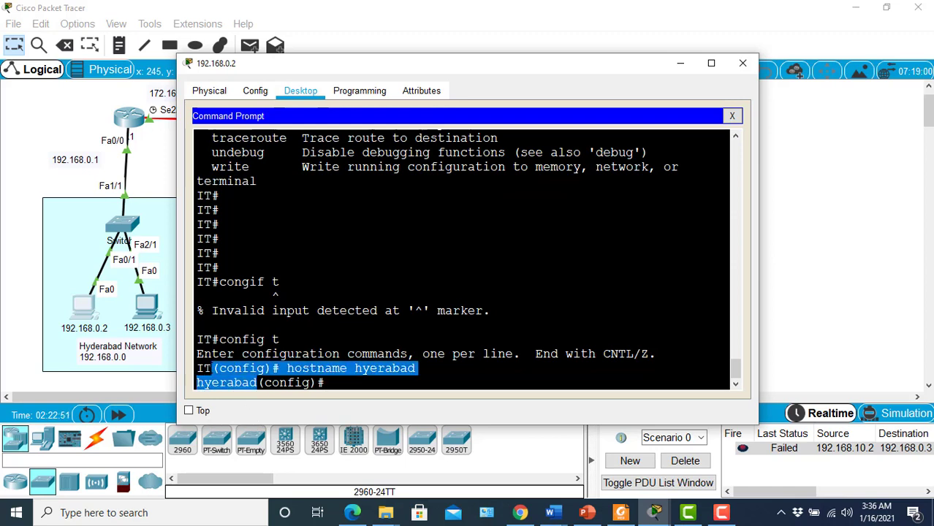
left_click(223, 384)
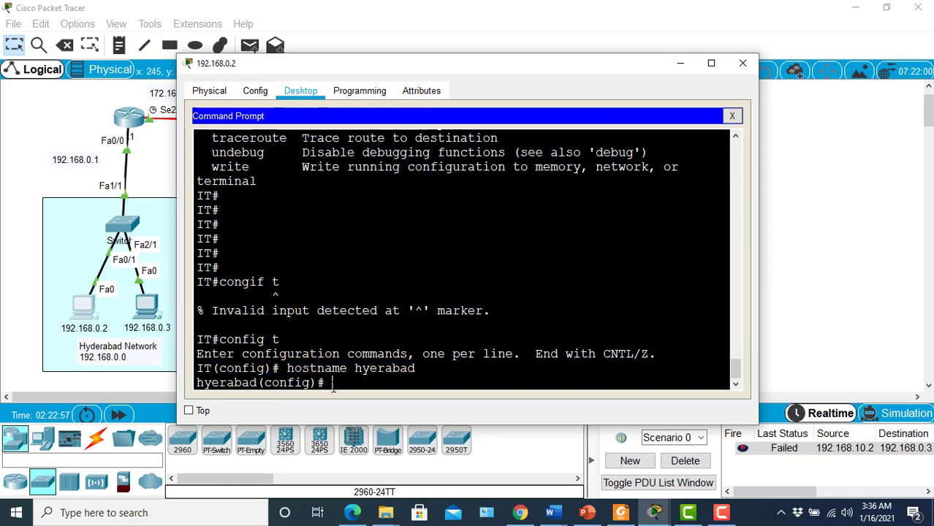
- Set the router's message-of-the-day banner to "telnet is configured" over telnet, using # as the delimiter
type("banner motd")
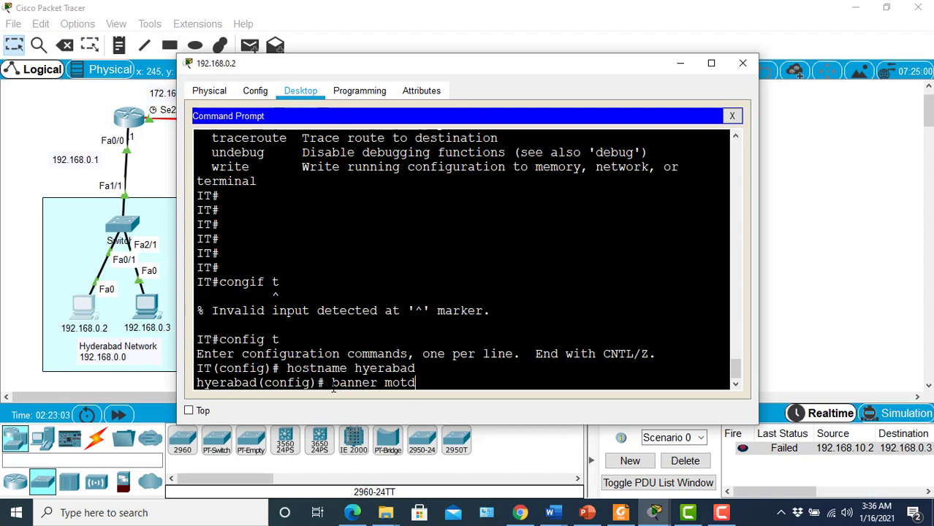
type("#")
key("Return")
key("Up")
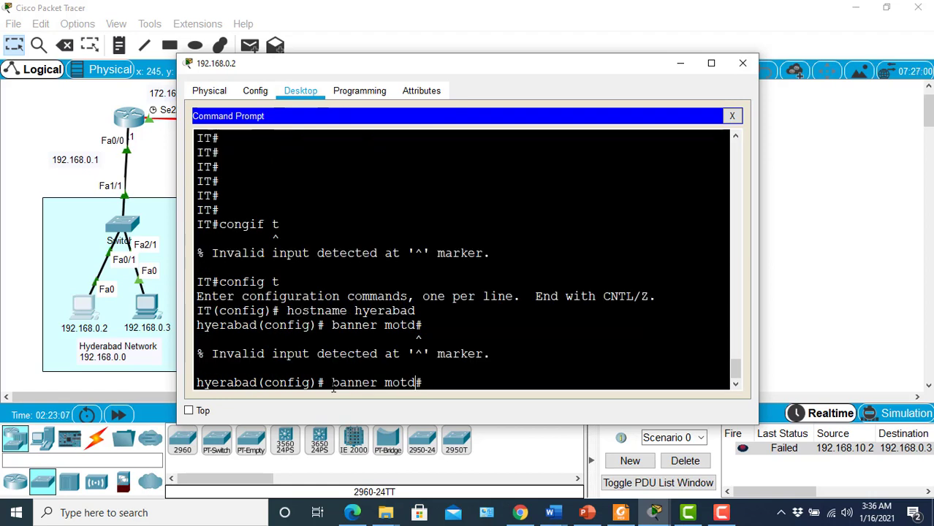
key("Left")
key("Return")
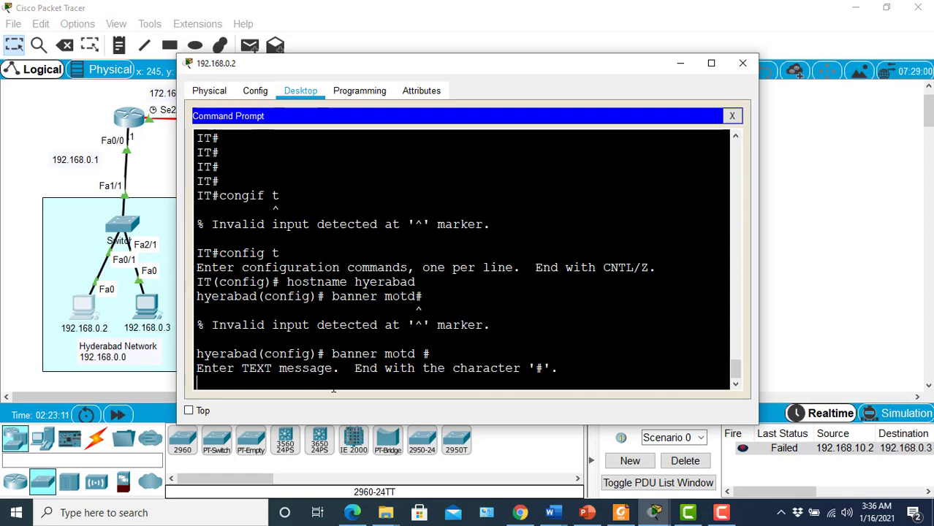
type("telnet i")
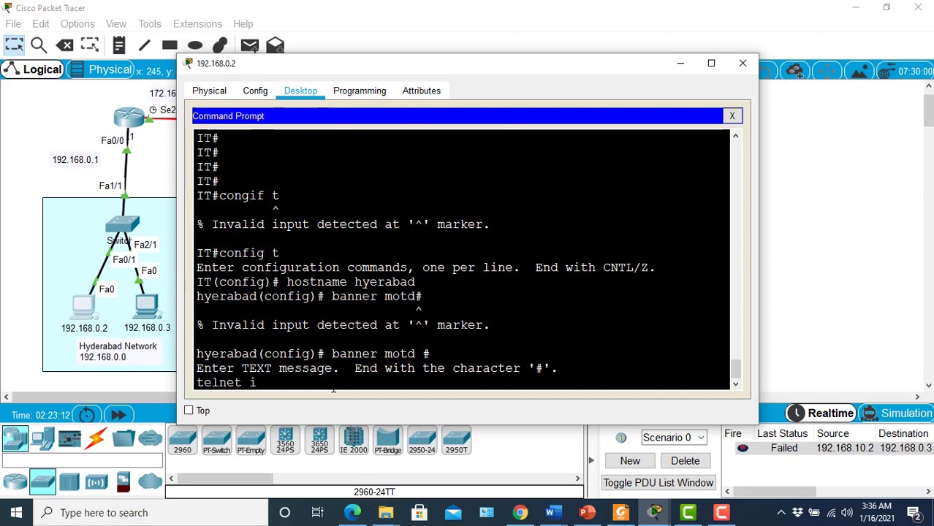
type("s config")
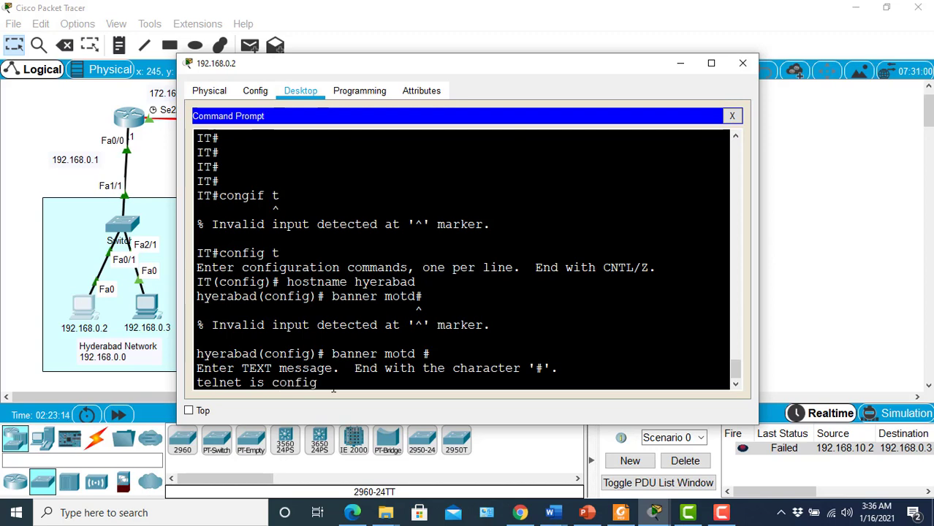
type("ured")
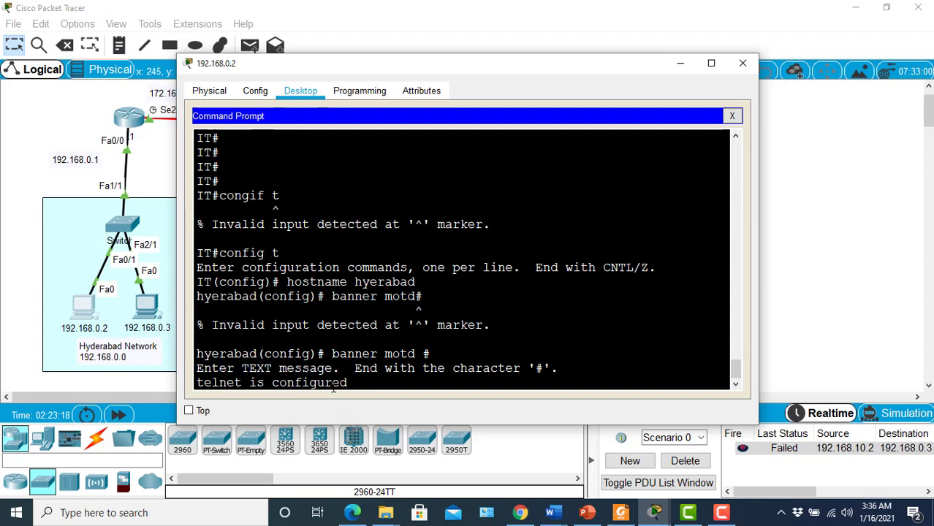
type(" #")
key("Return")
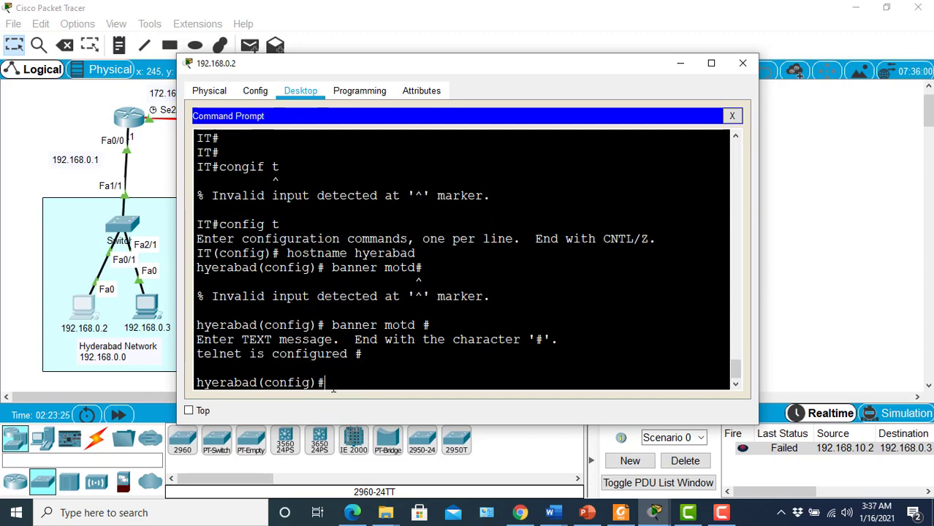
- Exit configuration mode, end the telnet session to the router, and close the window of PC 192.168.0.2
type("exit")
key("Return")
type("exit")
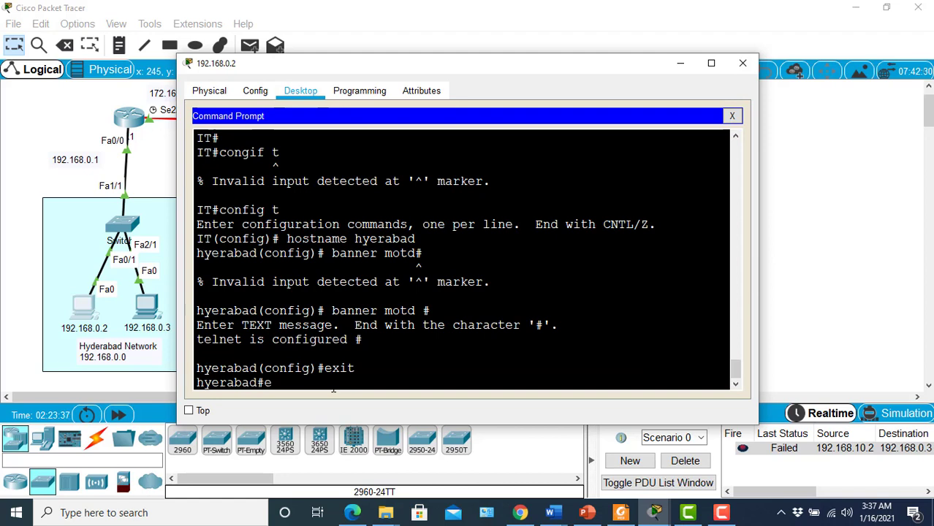
key("Return")
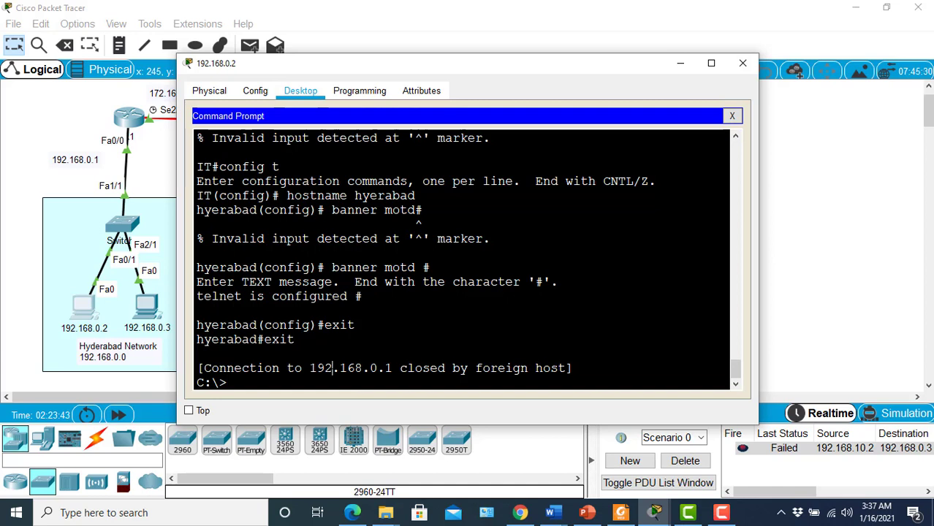
left_click_drag(333, 368, 498, 368)
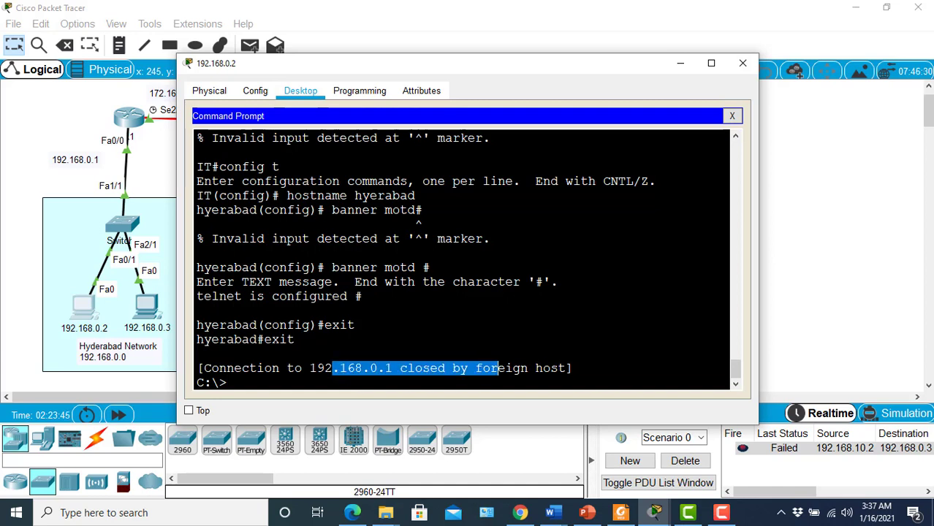
left_click_drag(278, 382, 173, 381)
left_click(201, 381)
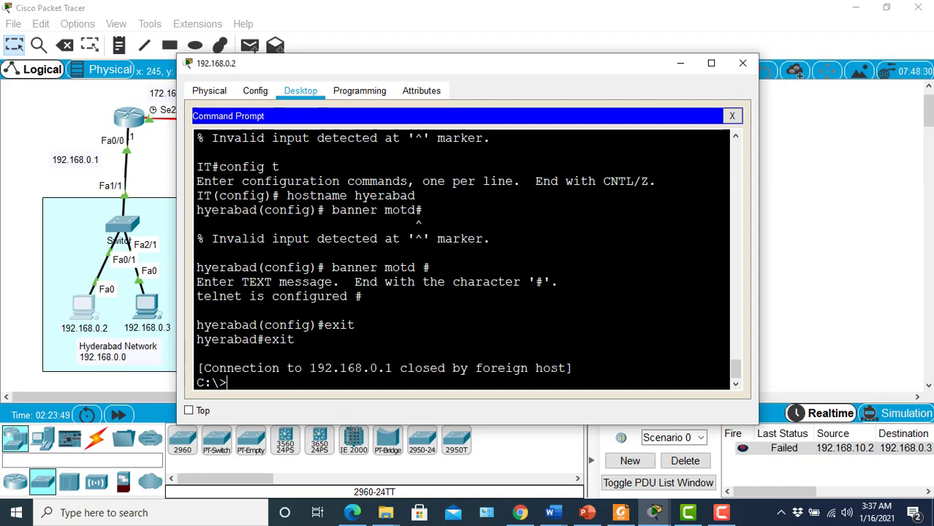
left_click(743, 64)
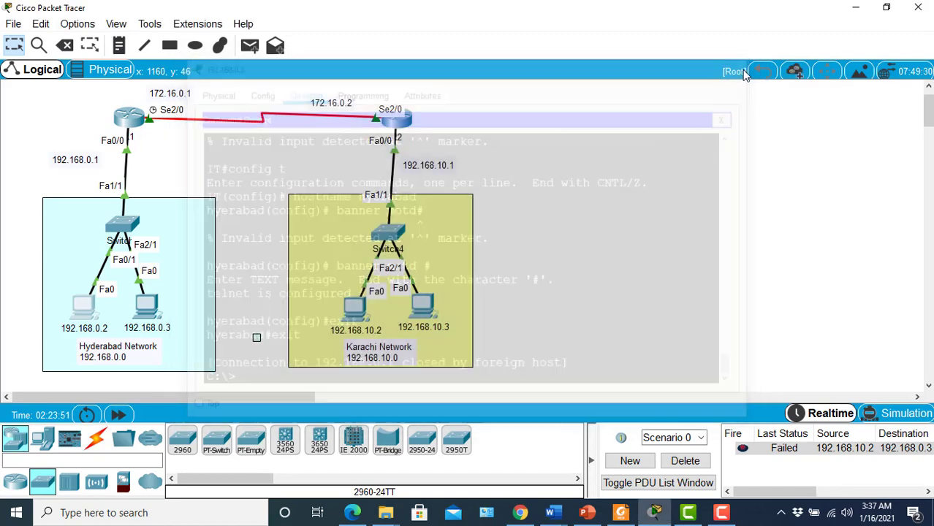
- Open router R1's own command line and check which hostname its prompt uses
left_click(128, 130)
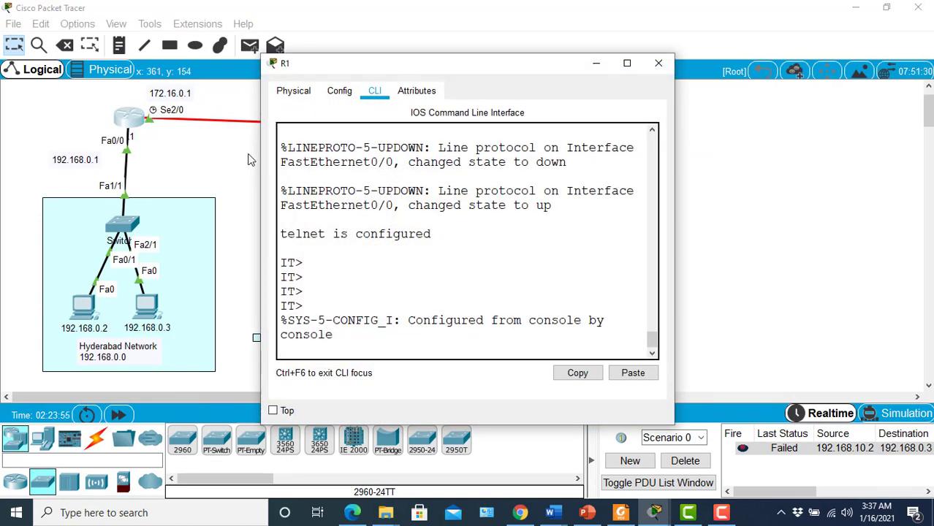
key("Return")
key("Return")
key("Return")
key("Return")
key("Return")
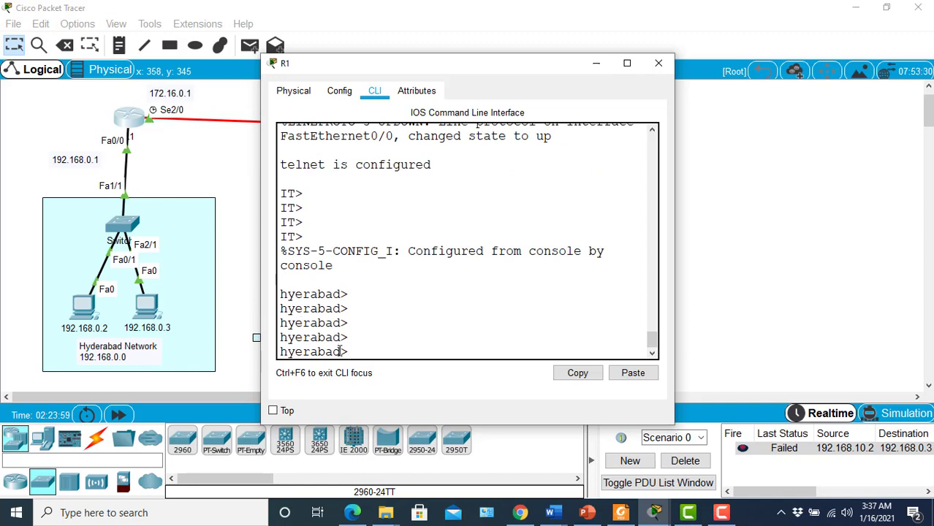
left_click_drag(340, 352, 275, 352)
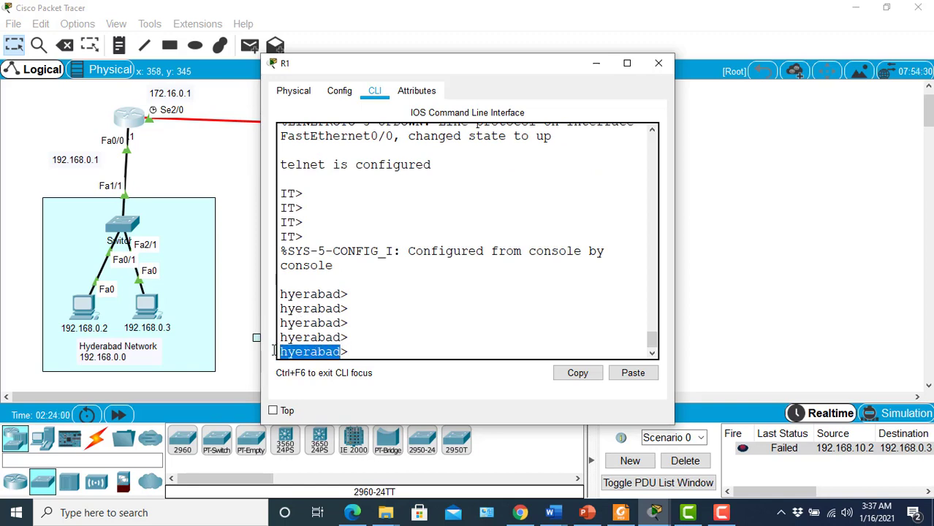
left_click(388, 356)
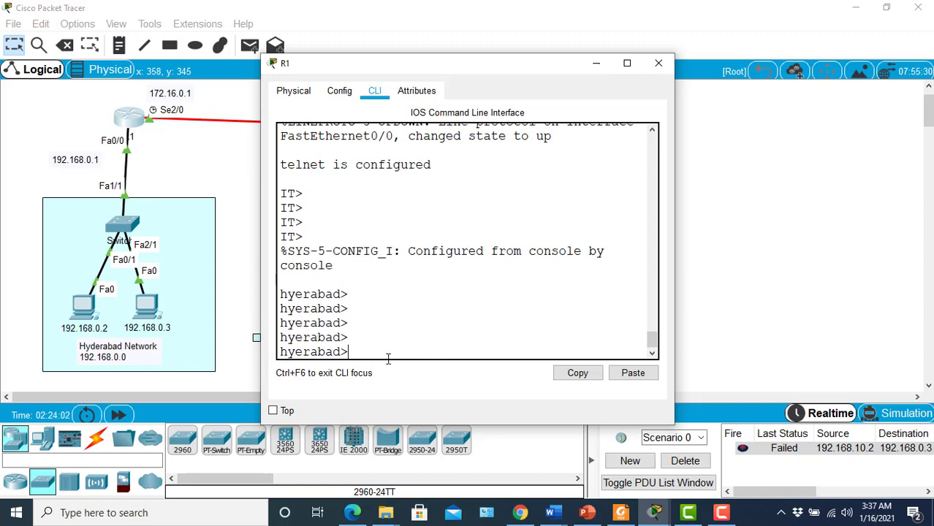
- Exit and restart R1's console session to check the login banner, and close the router's window
type("exit")
key("Return")
key("Return")
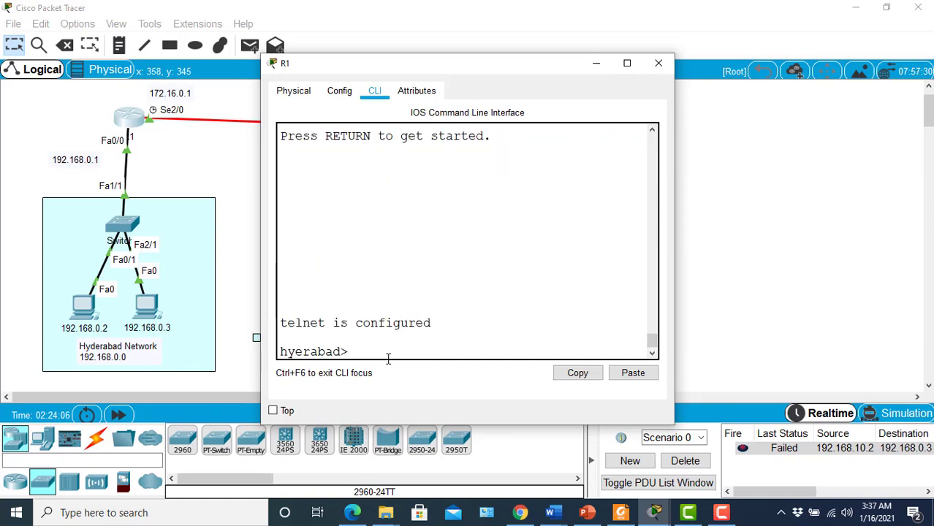
left_click_drag(430, 324, 264, 325)
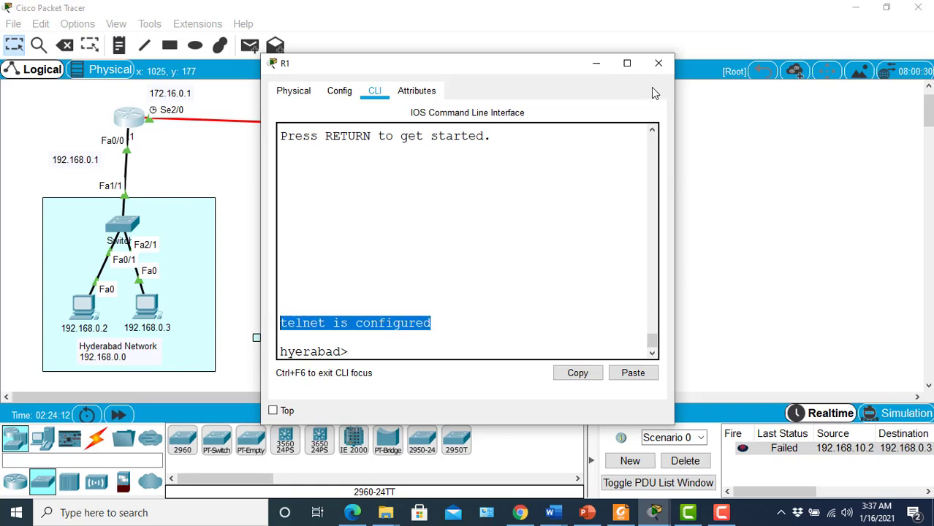
left_click(658, 64)
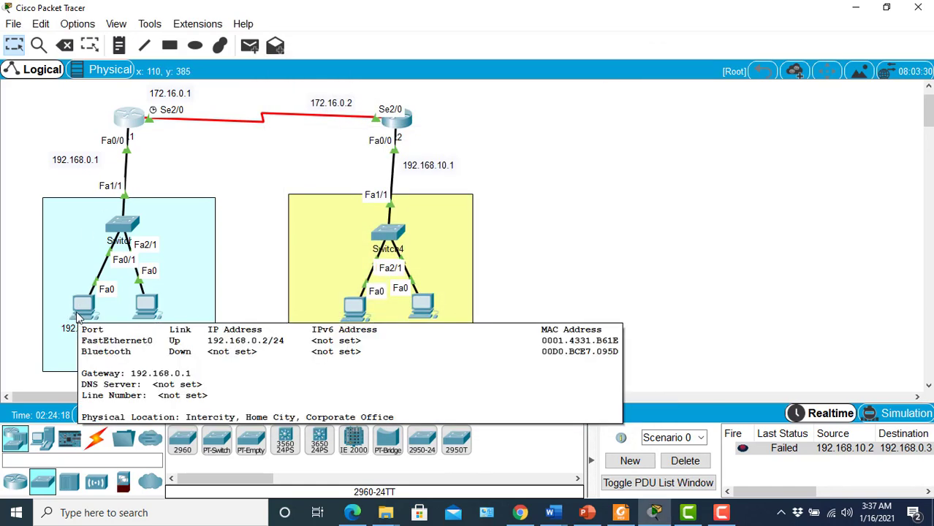
- Send a simple PDU from PC 192.168.10.2 to router R1 to test connectivity
mouse_move(123, 117)
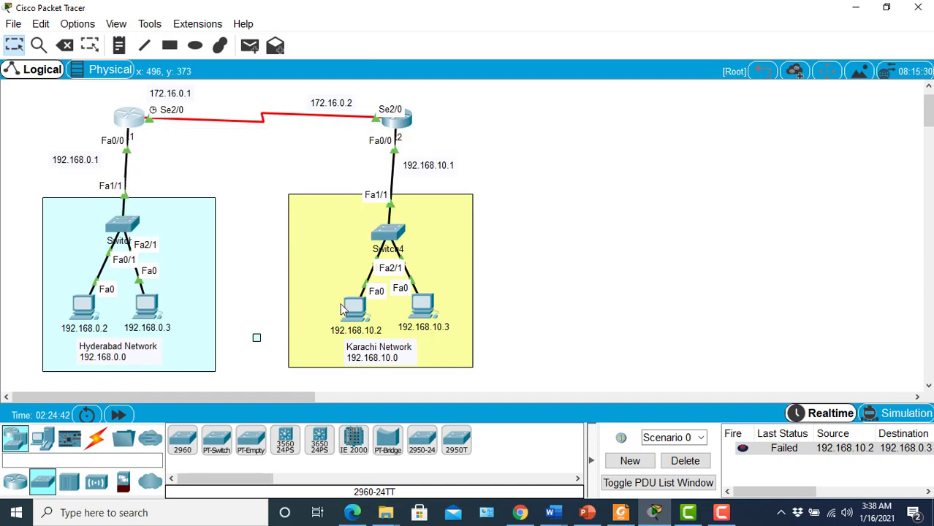
left_click(250, 46)
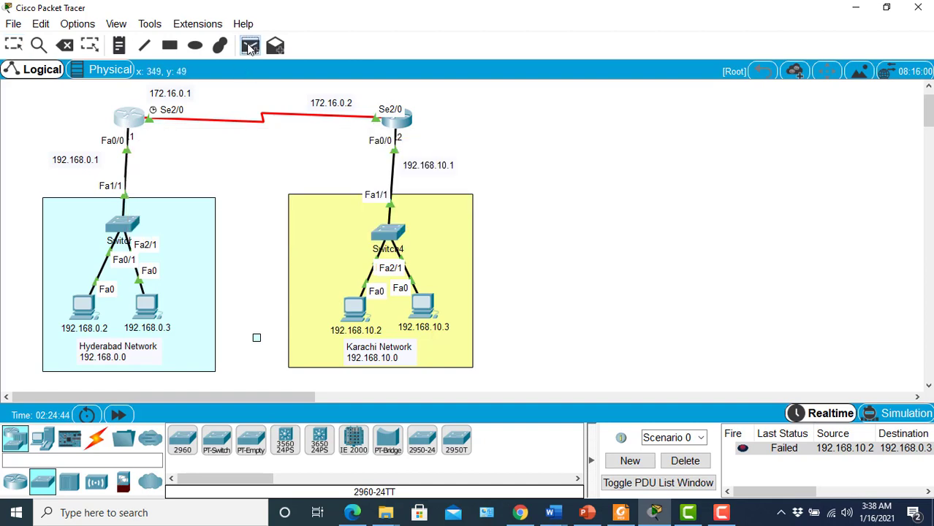
left_click(354, 305)
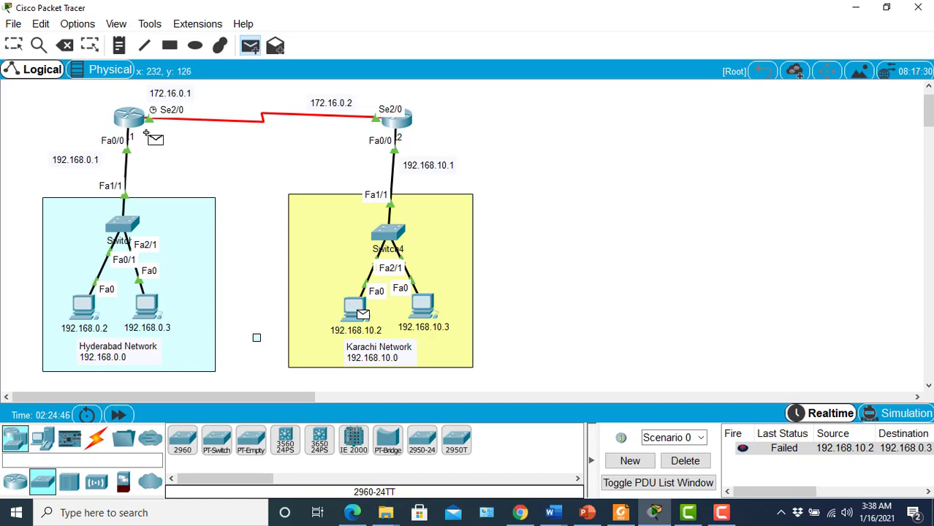
left_click(130, 117)
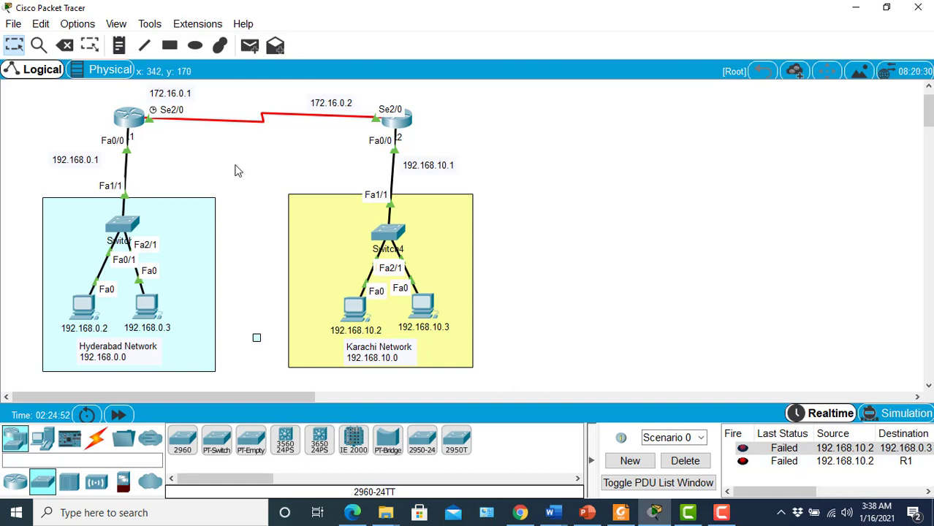
- Open router R1's RIP routing configuration and add the network 192.168.0.0
left_click(131, 115)
left_click(338, 91)
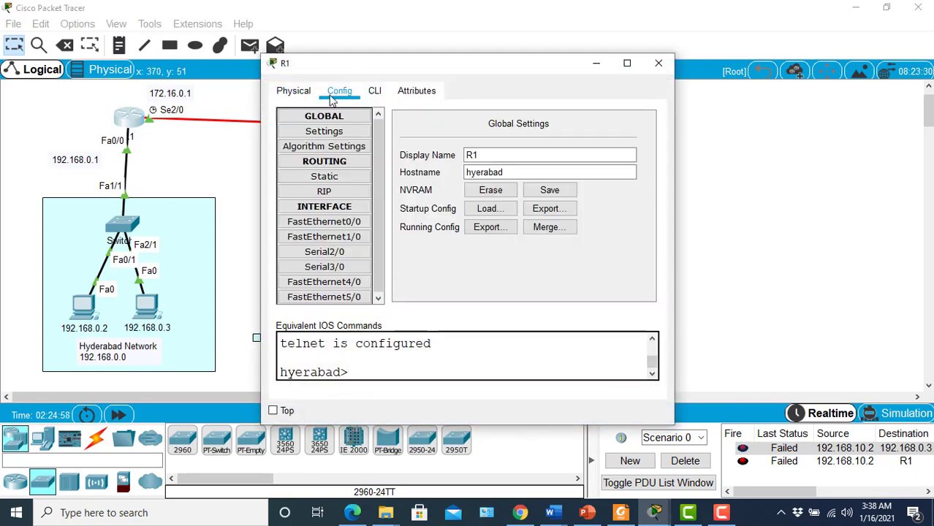
left_click(331, 192)
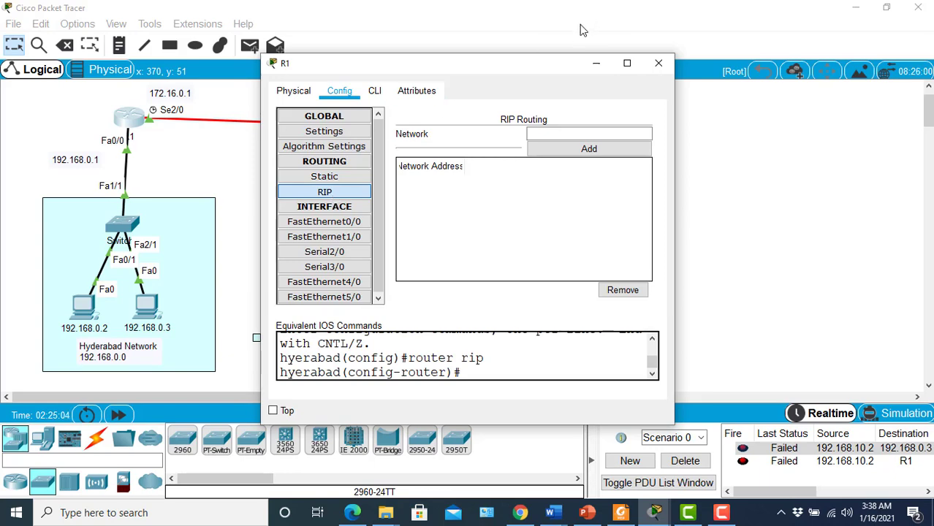
left_click_drag(537, 66, 776, 93)
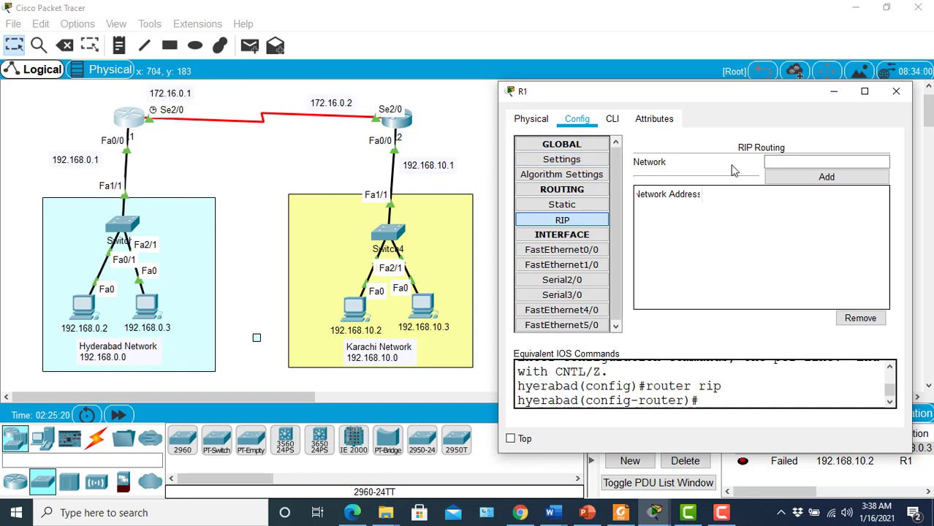
left_click(777, 161)
type("192.1")
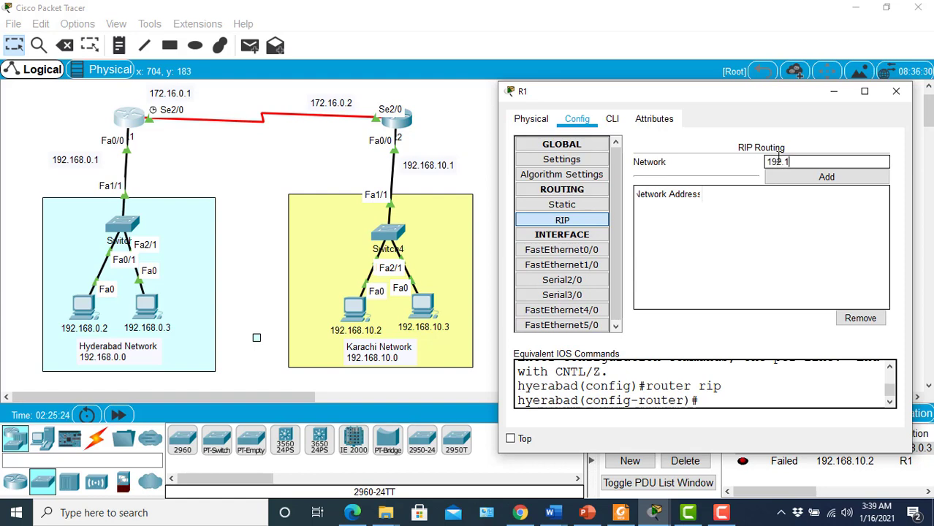
type("68.0.0")
left_click(790, 178)
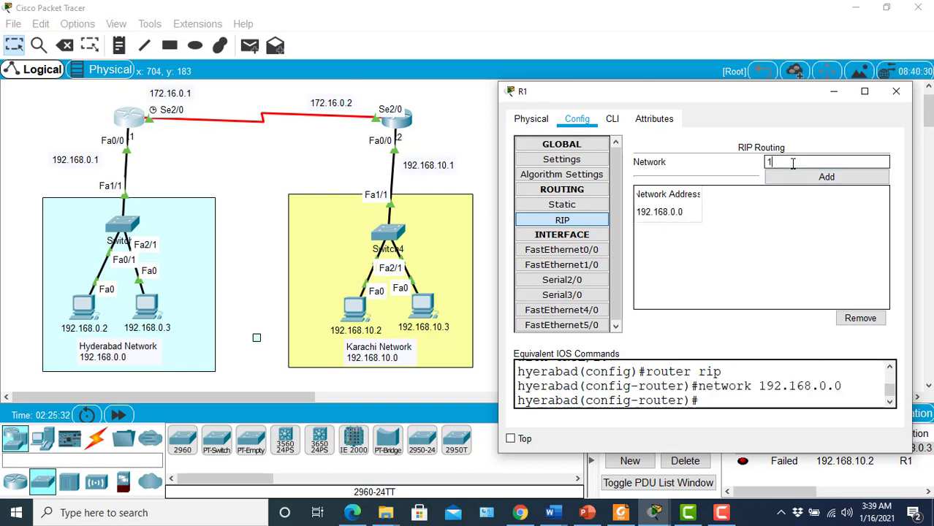
- Add the network 172.16.0.0 to router R1's RIP routing and close the router's window
left_click(793, 163)
type("172.1")
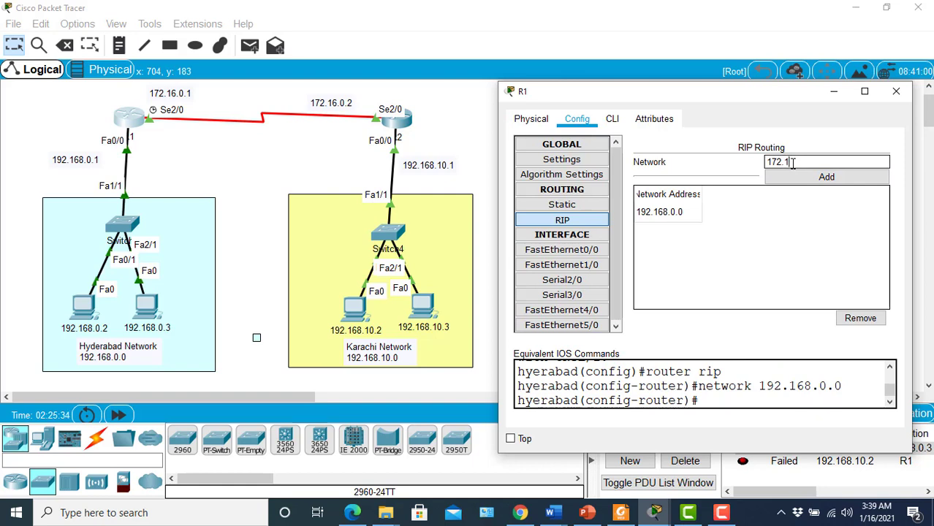
type("6.0.0")
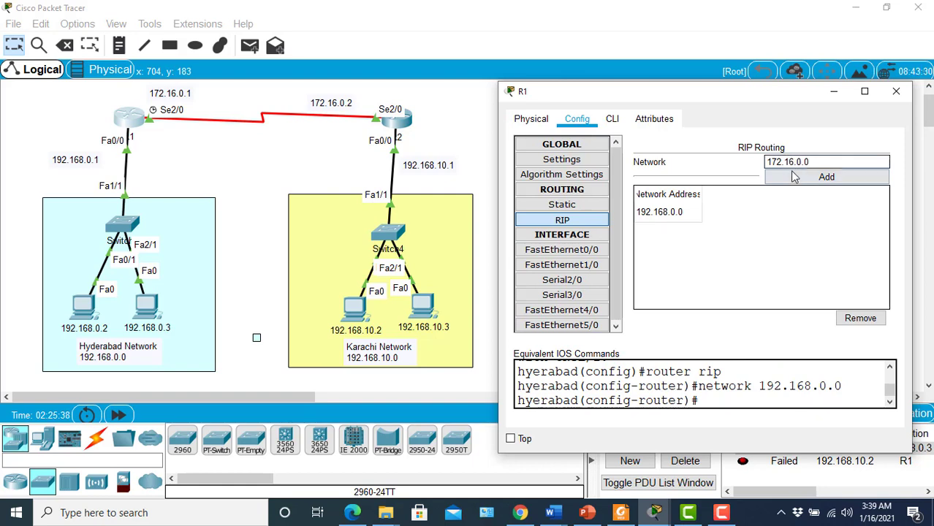
left_click(795, 178)
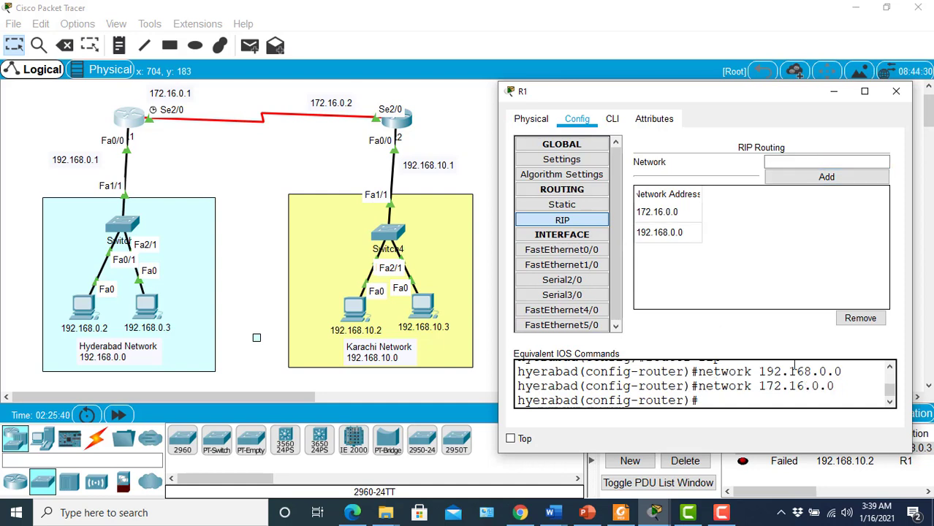
left_click(898, 92)
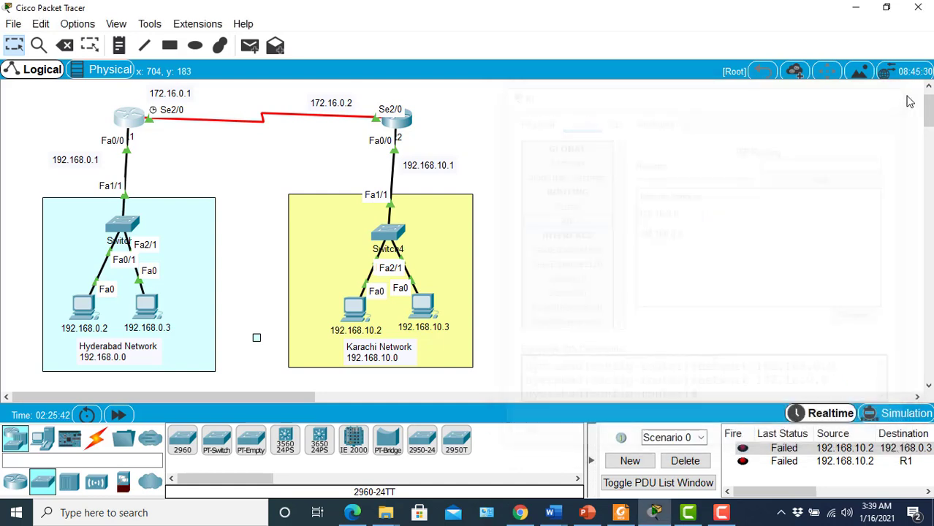
- Open router R2's command line and enter global configuration mode with en and config t
left_click(400, 126)
left_click_drag(531, 72, 658, 87)
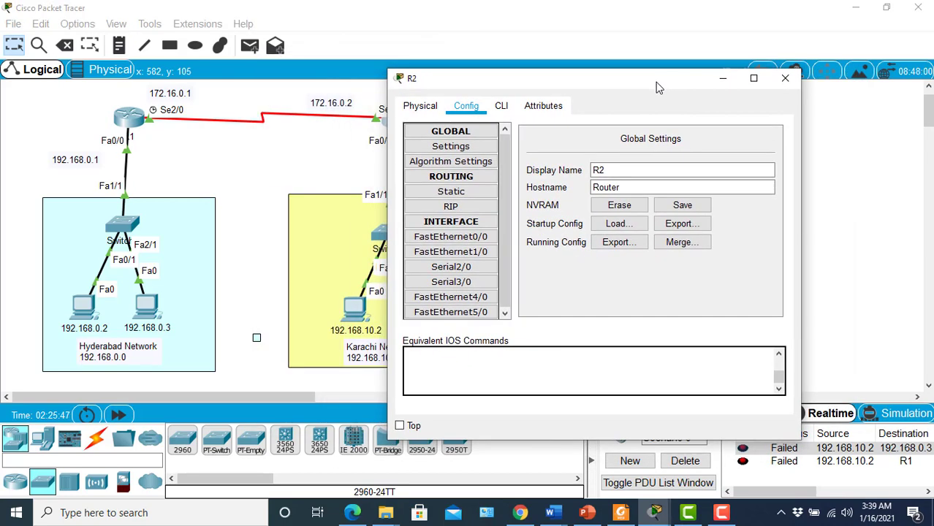
left_click(500, 109)
left_click_drag(538, 83, 575, 28)
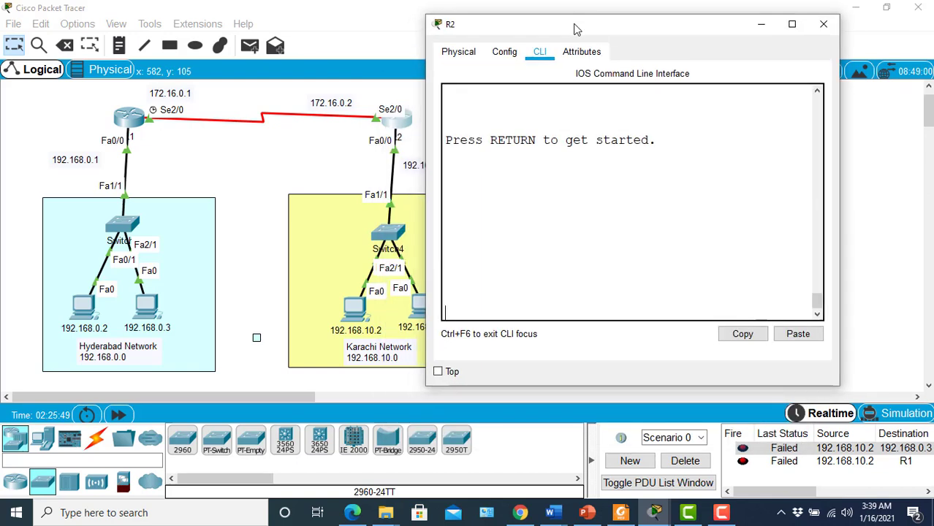
key("Return")
key("Return")
key("Return")
key("Return")
key("Return")
key("Return")
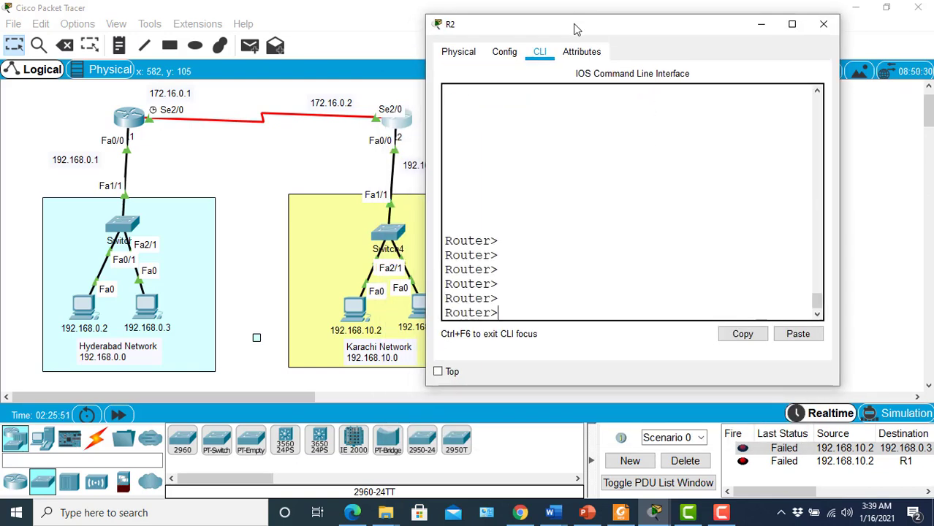
type("en")
key("Return")
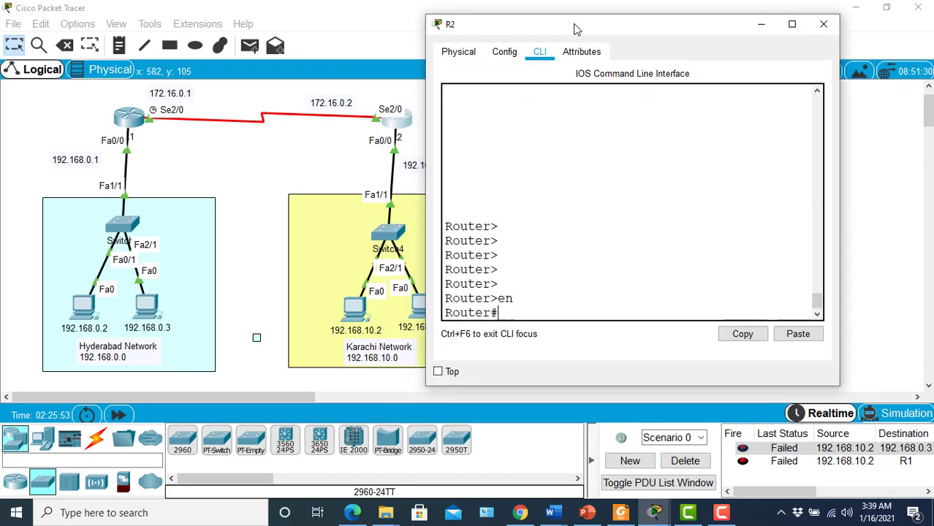
type("config t")
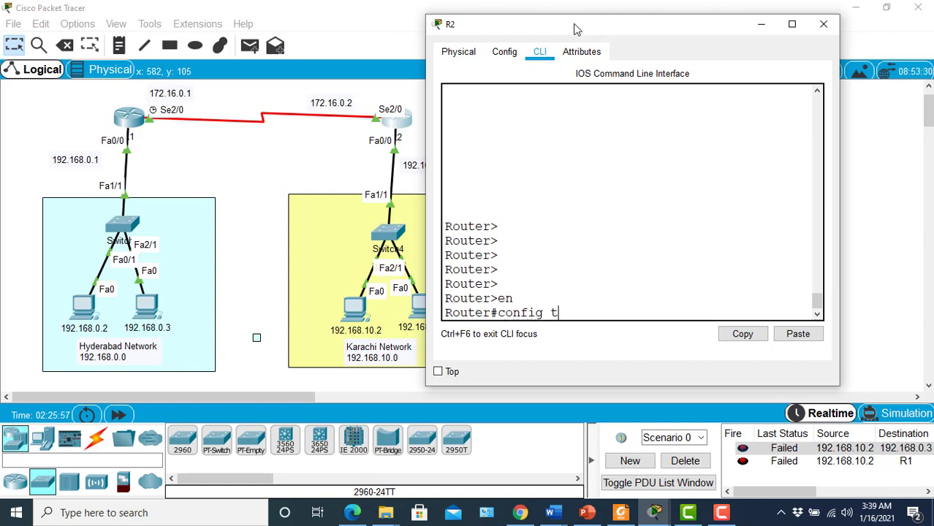
key("Return")
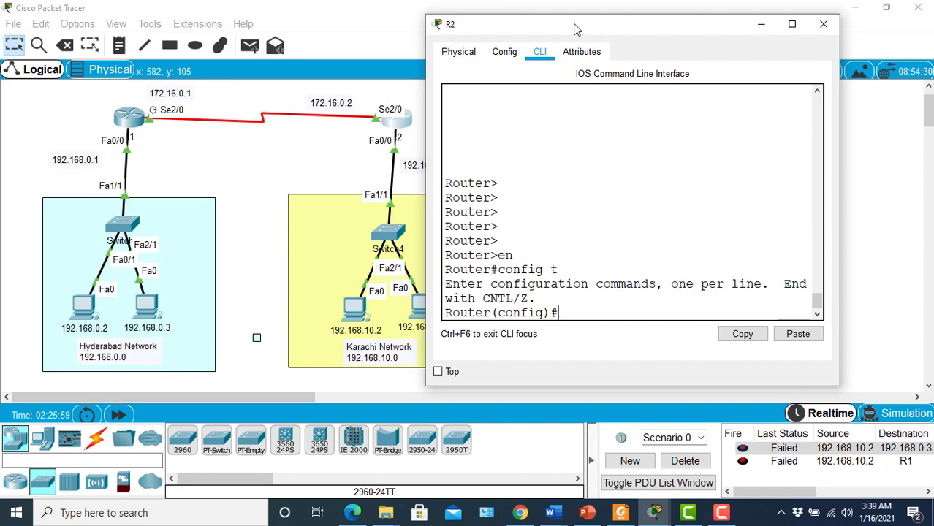
- Enable RIP routing on router R2 and add the networks 192.168.10.0 and 172.16.0.0
type("router rip")
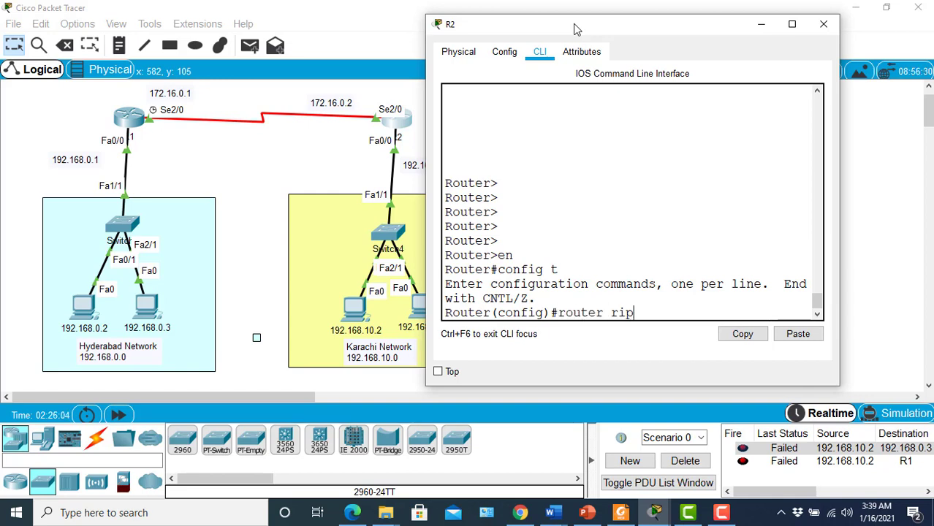
key("Return")
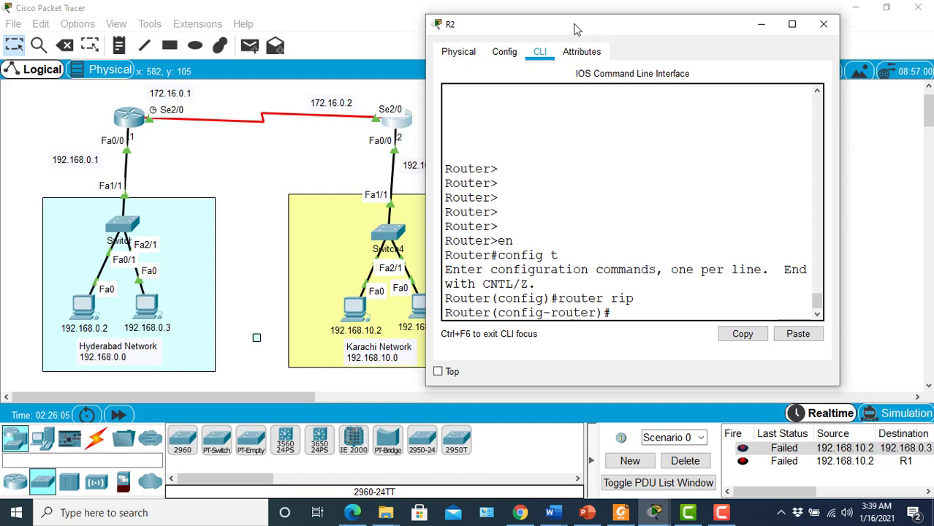
type("network 192")
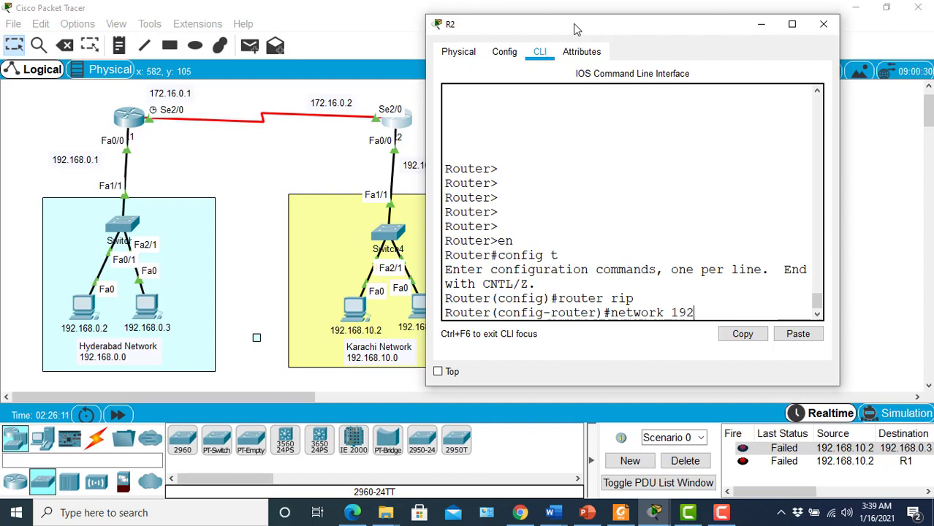
type(".168")
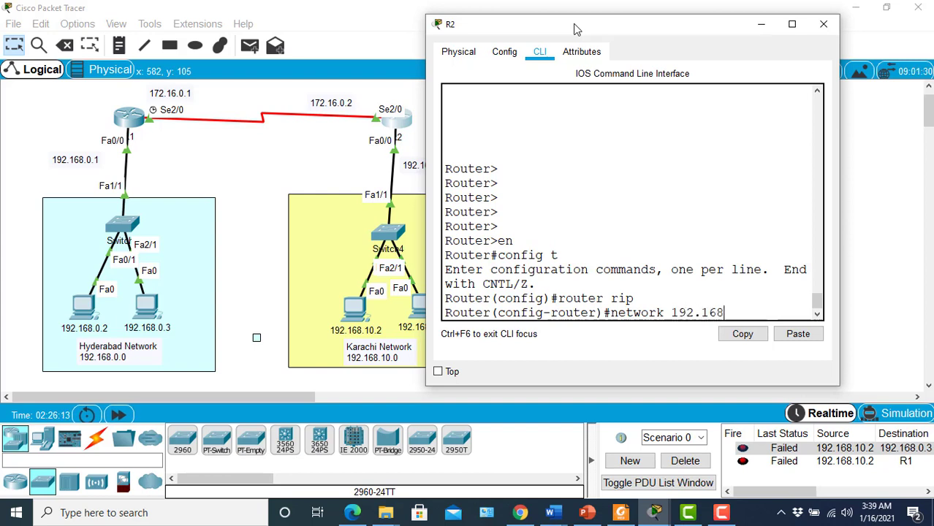
type(".10.0")
key("Return")
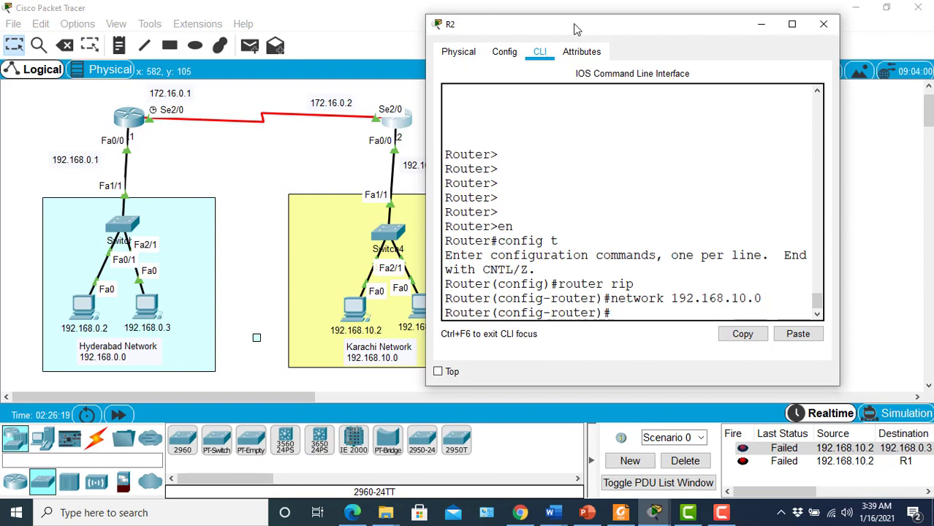
type("network")
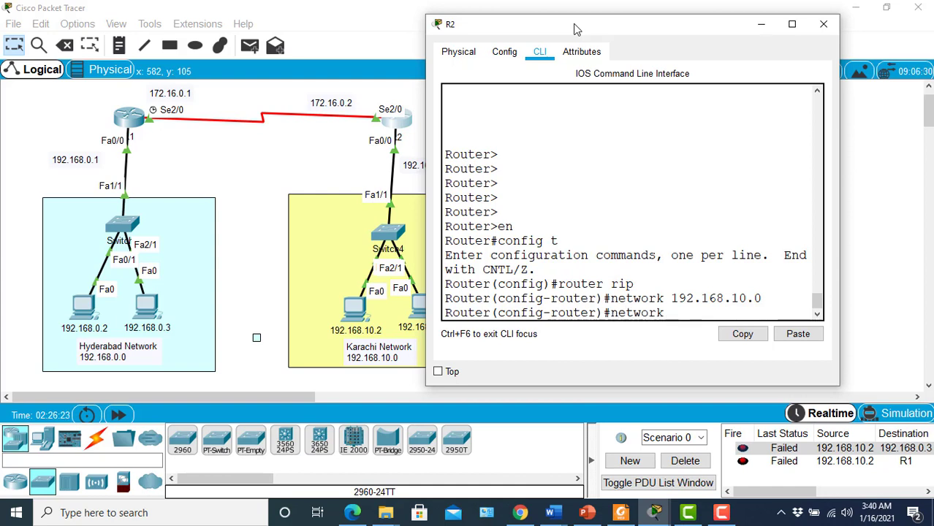
type(" 172.16.0.0")
key("Return")
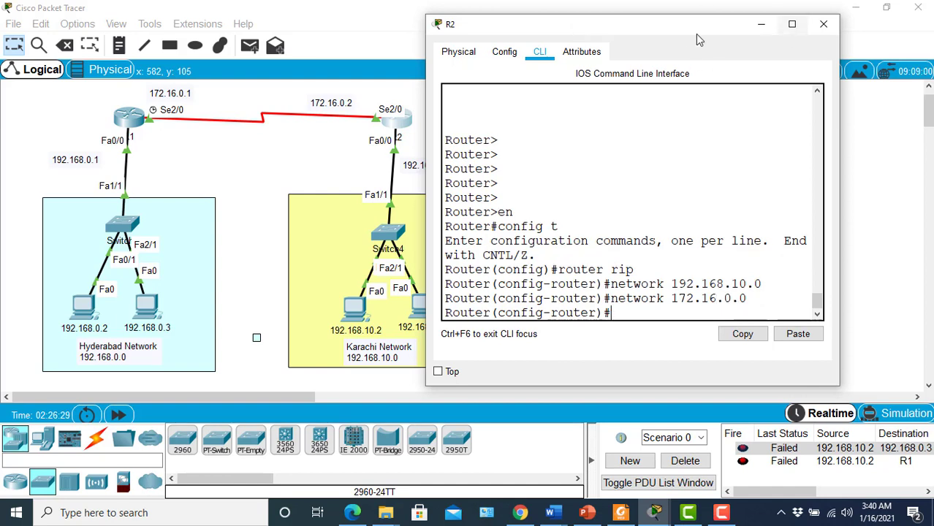
- Check the network list in router R2's RIP configuration and close the router's window
left_click(503, 56)
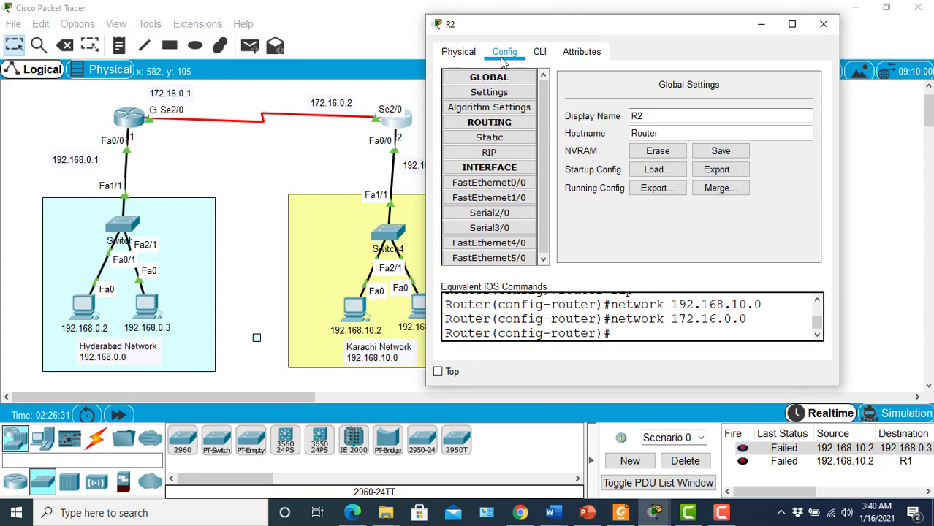
left_click(486, 153)
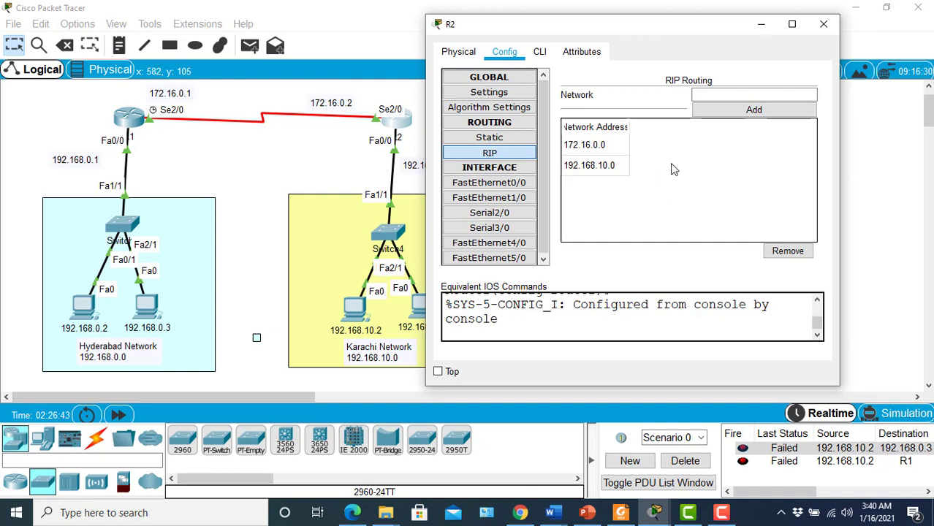
left_click(824, 24)
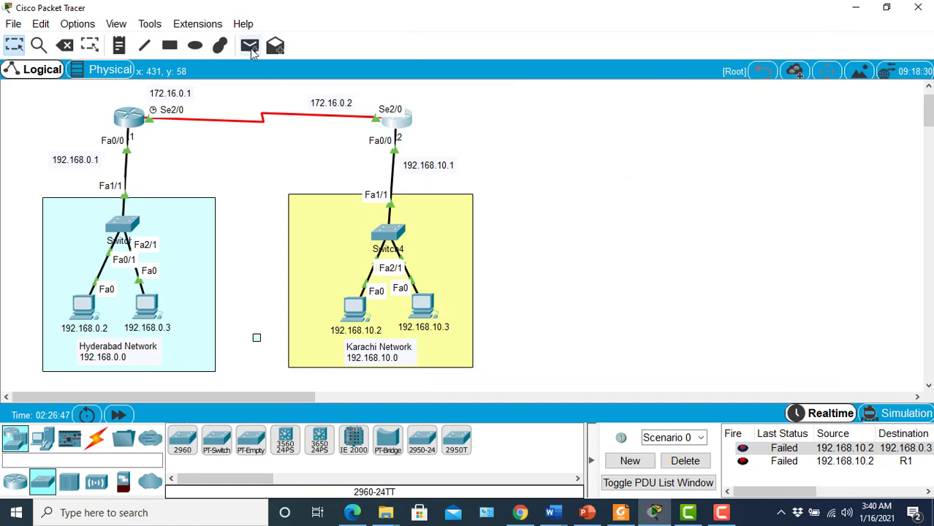
- Send a new simple PDU from PC 192.168.10.2 to router R1 to retest connectivity
left_click(251, 47)
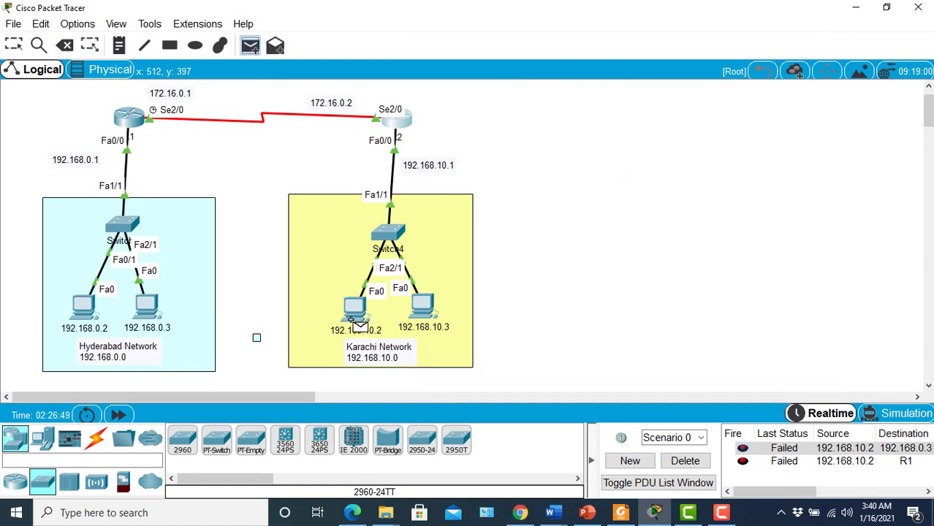
left_click(136, 118)
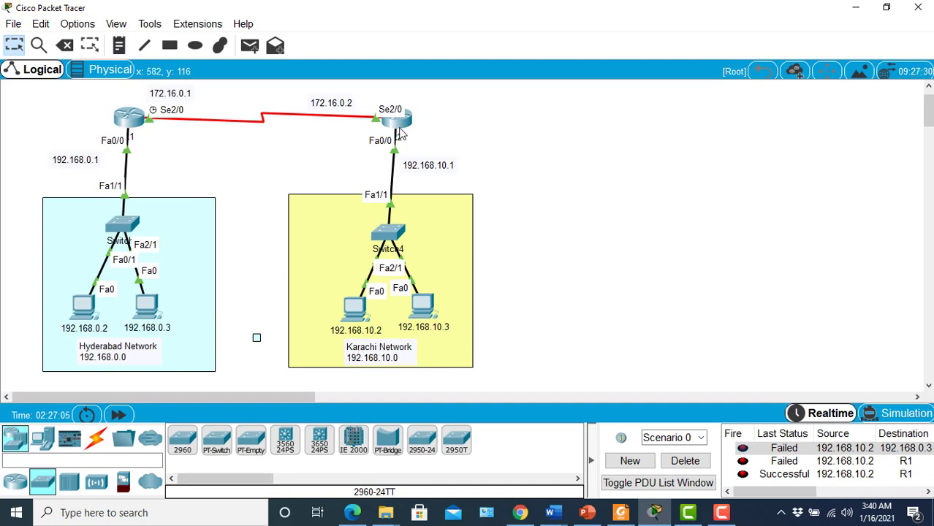
- Open the Command Prompt of PC 192.168.10.2 and bring up a fresh C:\> prompt line
left_click(352, 310)
left_click(564, 176)
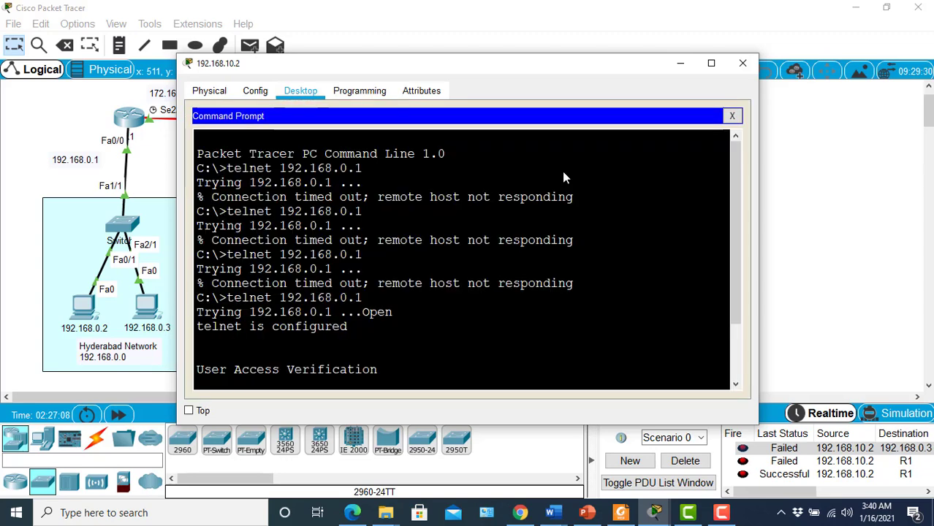
key("Return")
key("Return")
key("Return")
key("Return")
key("Return")
key("Return")
key("Return")
key("Return")
key("Return")
key("Return")
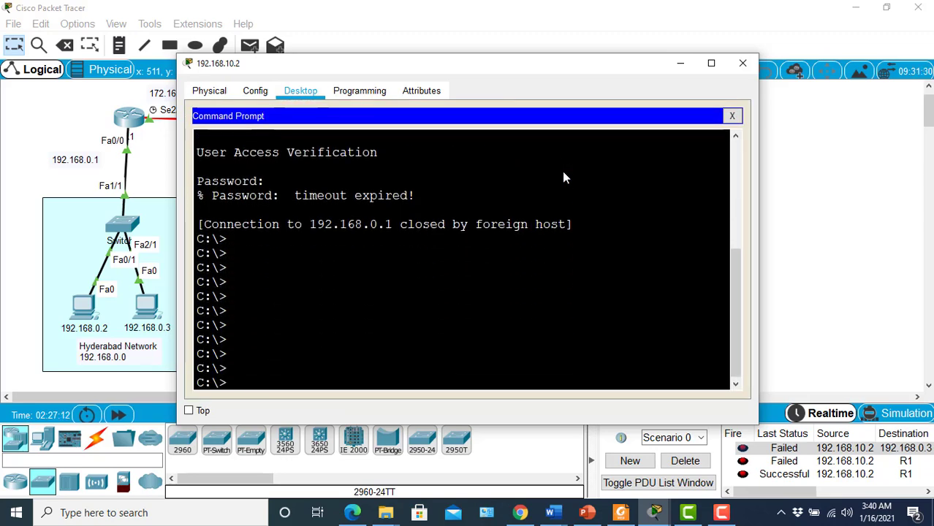
- Telnet to 192.168.0.1, enter the login password, and enter privileged mode with en and the enable password
type("telnet 192.1")
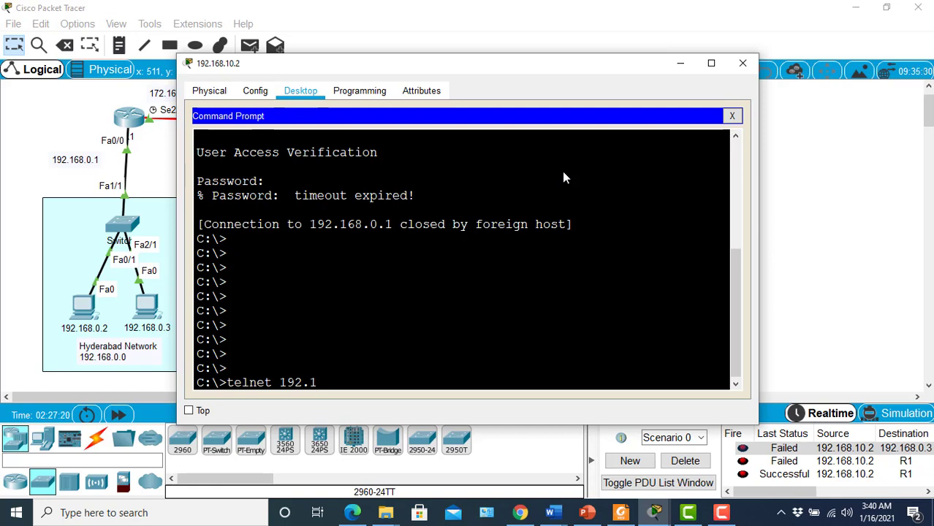
type("68.0.1")
key("Return")
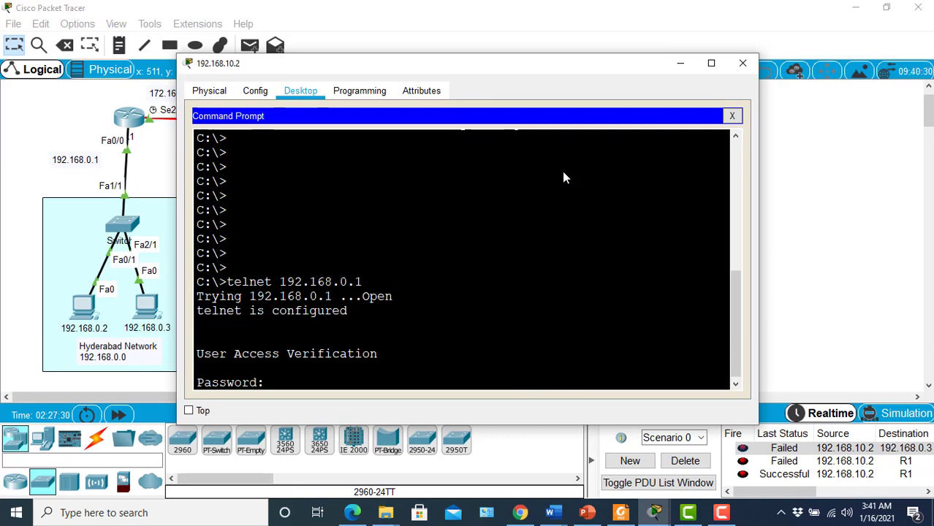
key("Return")
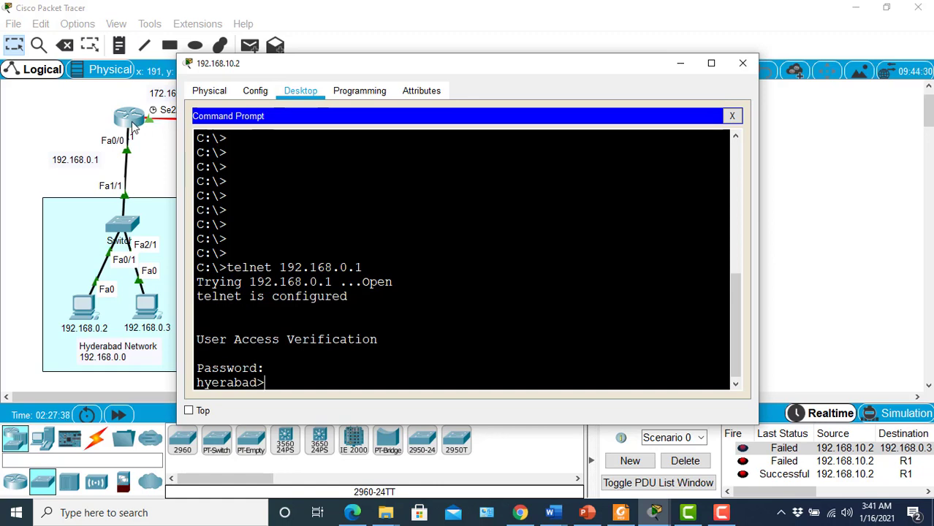
type("en")
key("Return")
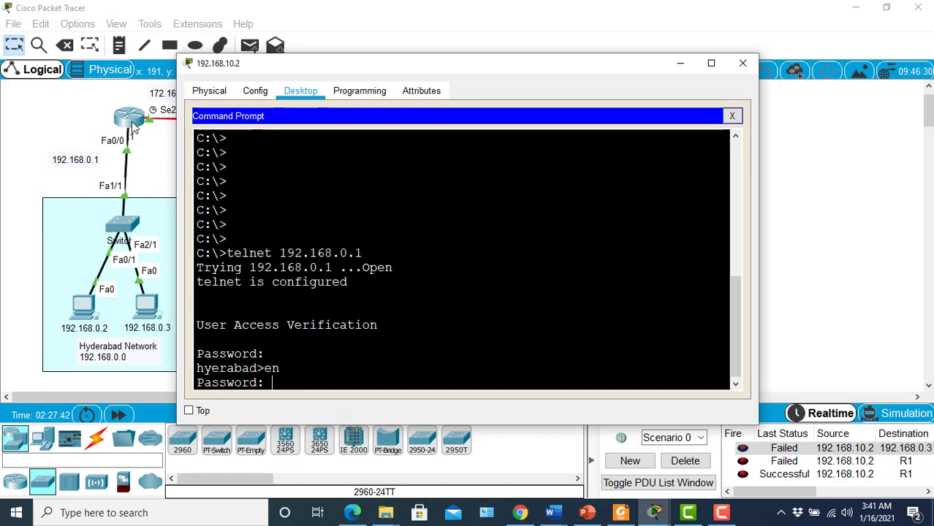
key("Return")
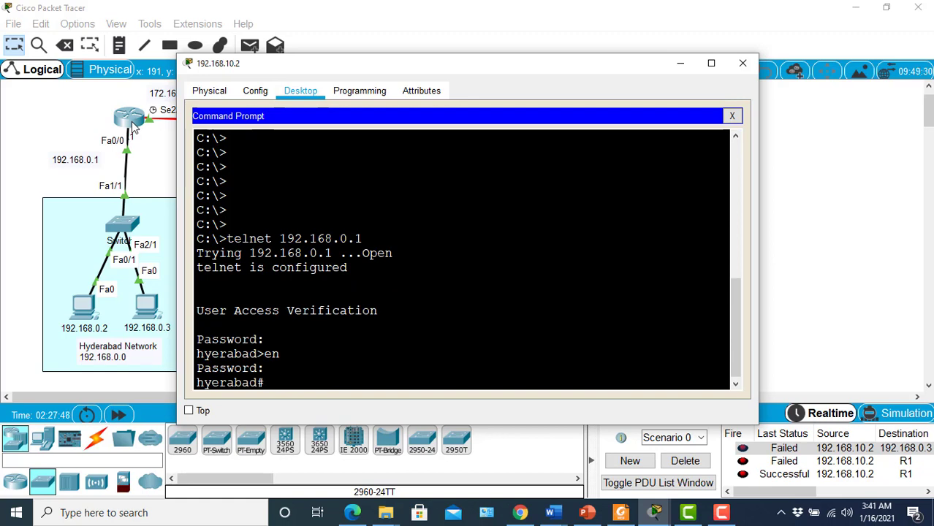
- Enter global configuration mode over telnet and set the router's hostname to hyd_router
type("confi t")
key("Return")
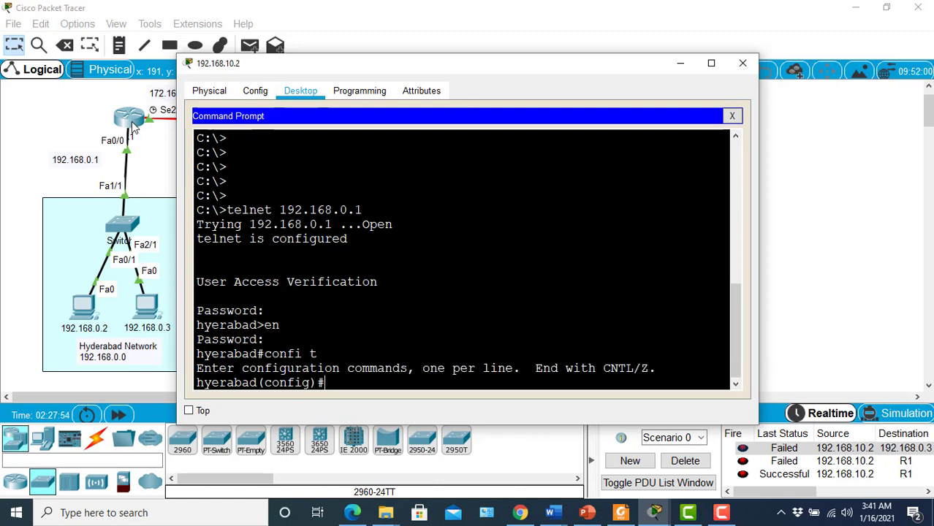
type("hostname ")
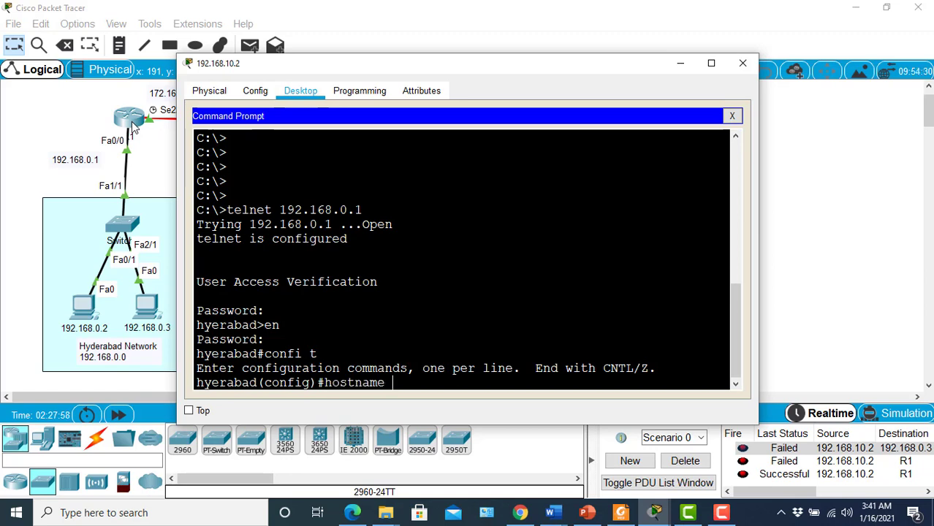
type("hyd_router")
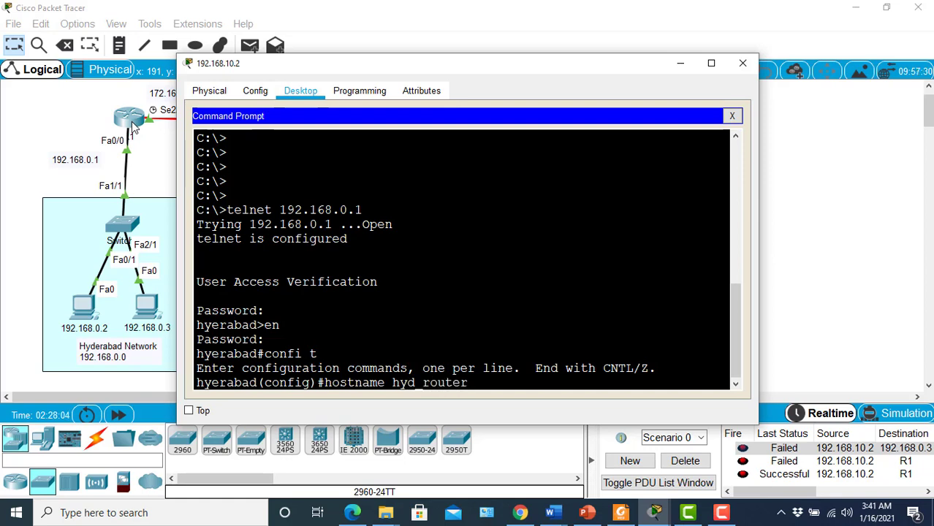
key("Return")
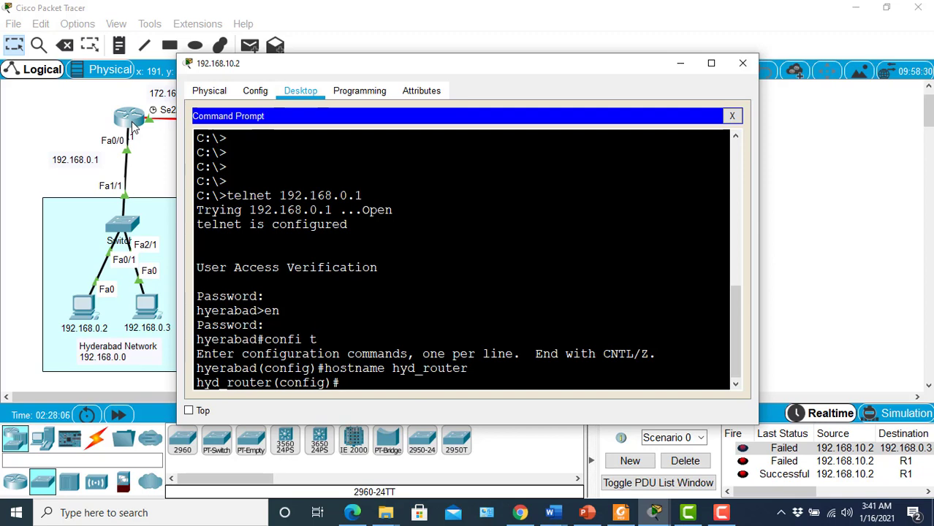
- Exit configuration mode and end the telnet session, returning to the PC's own prompt
type("exit")
key("Return")
type("exit")
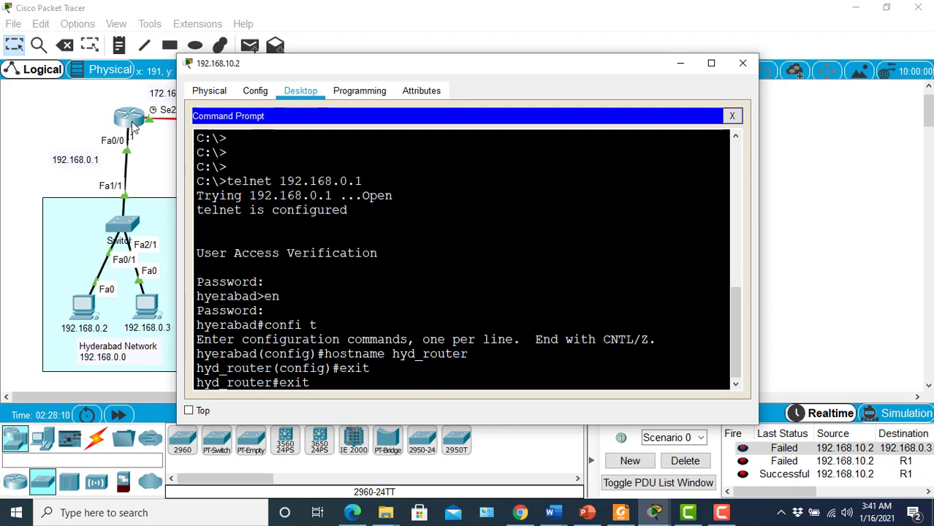
key("Return")
key("Return")
key("Return")
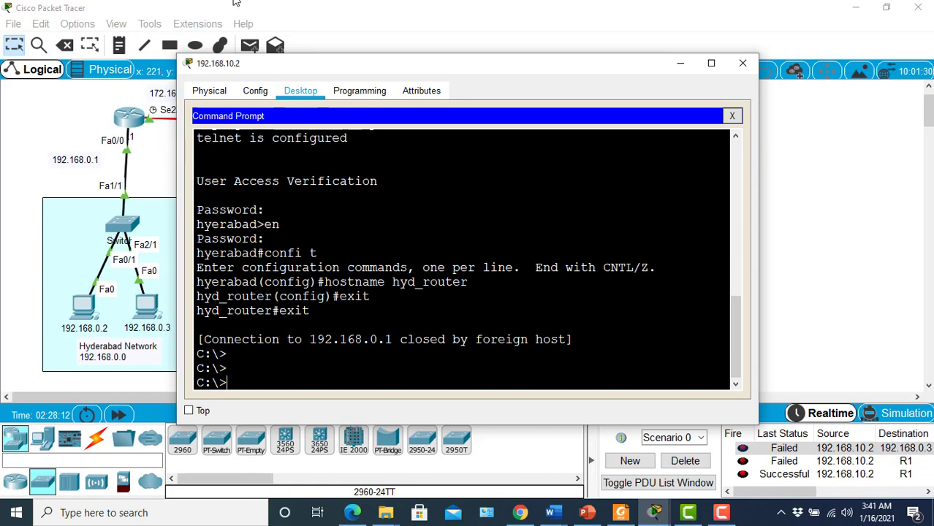
- Close the window of PC 192.168.10.2 and open the command-line interface of router R1
left_click(743, 63)
double_click(129, 125)
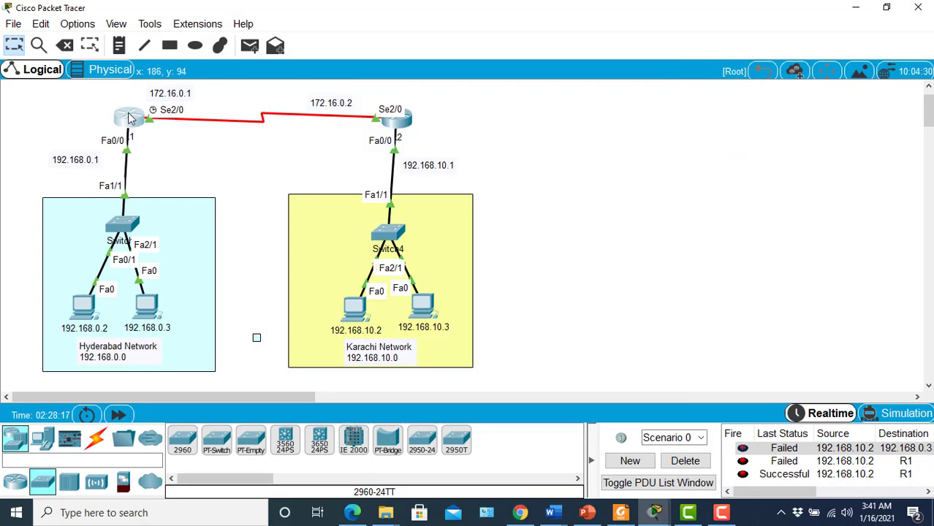
left_click(131, 119)
left_click(374, 90)
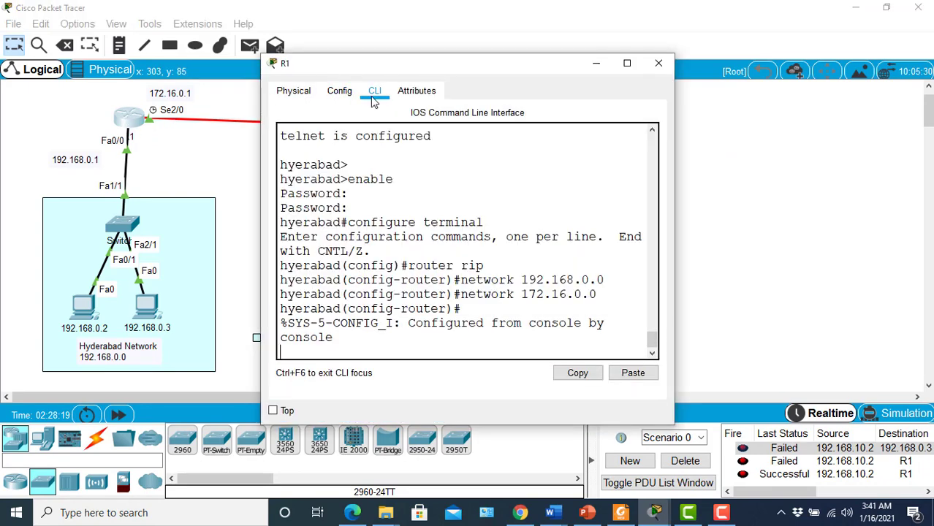
- Bring up fresh prompt lines on R1 to check the hostname set over telnet, and close the router's window
key("Return")
key("Return")
key("Return")
key("Return")
key("Return")
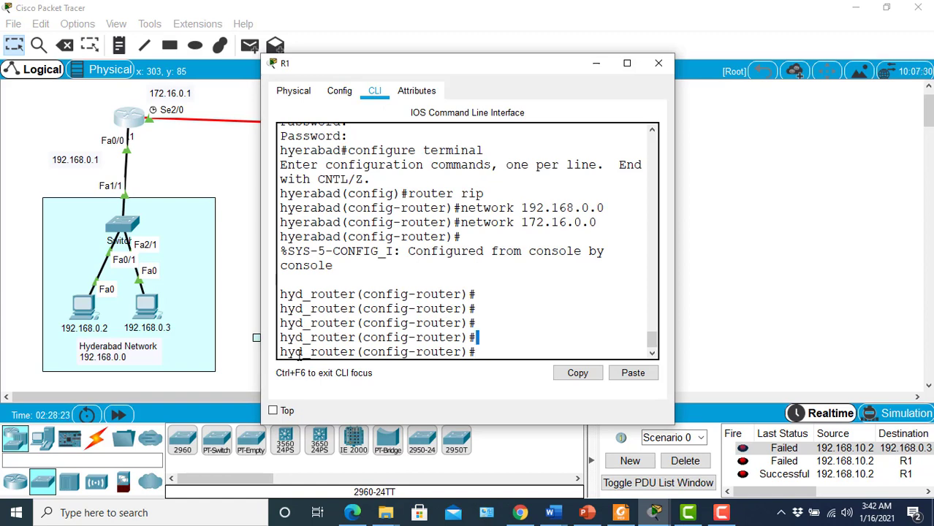
left_click_drag(276, 352, 372, 352)
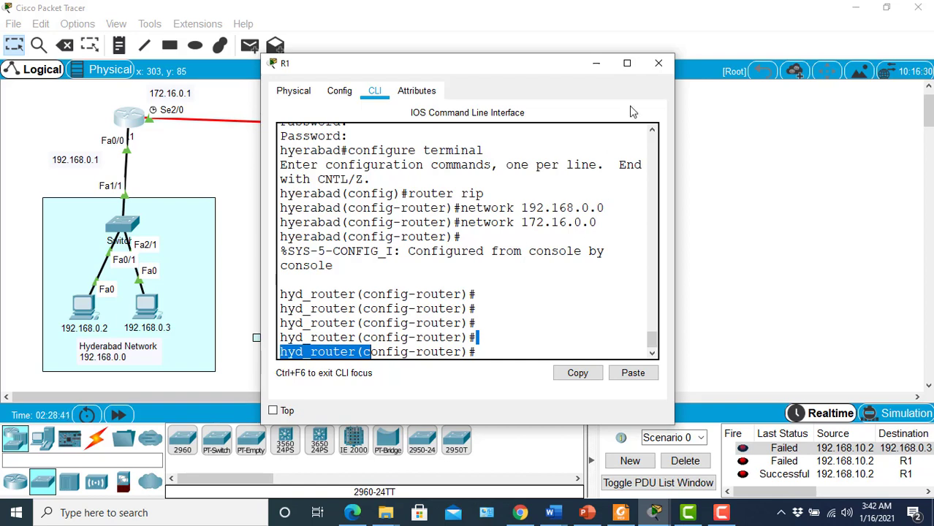
left_click(658, 66)
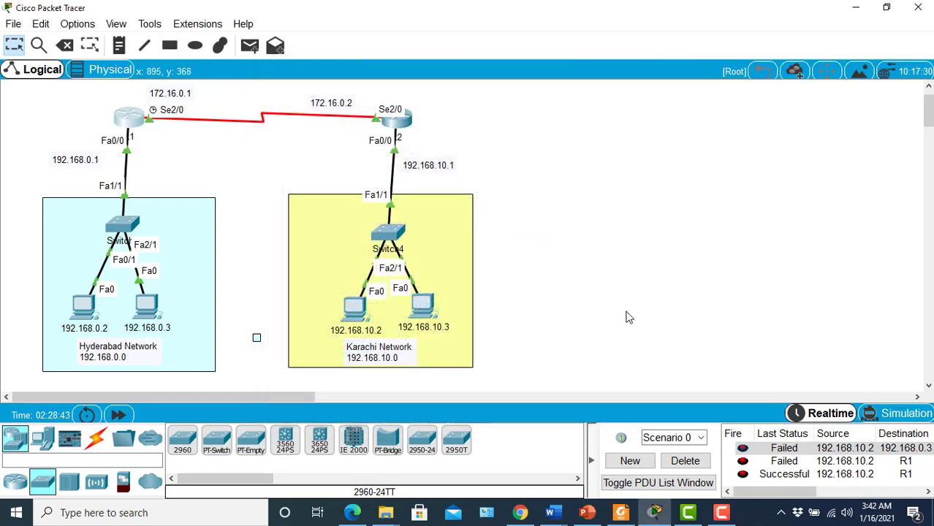
left_click(720, 512)
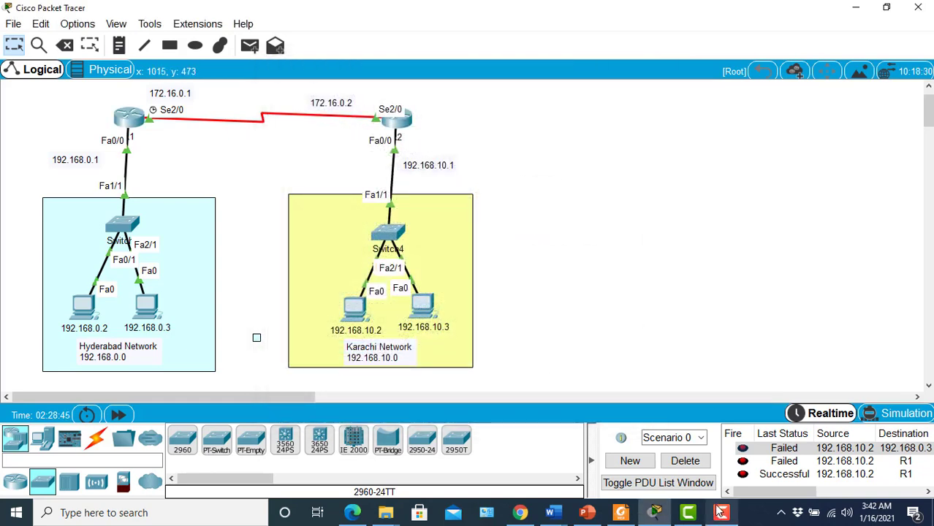